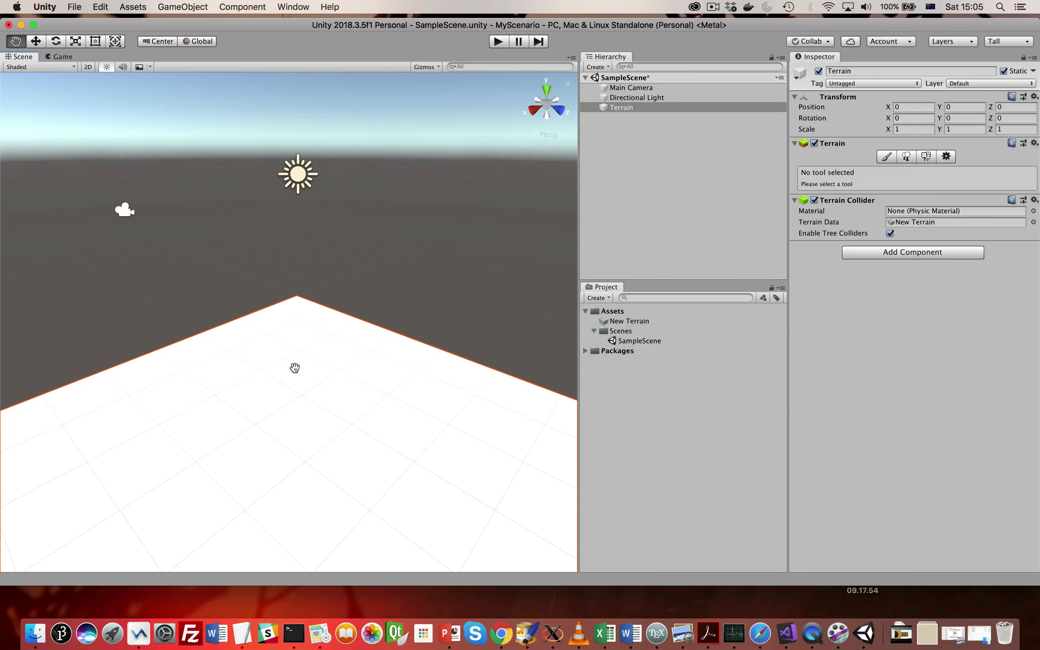
- Examine the terrain plane in the scene from different distances and angles, ending with nearly the whole surface in view
{"action": "left_click_drag", "start_coordinate": [294, 368], "coordinate": [292, 331]}
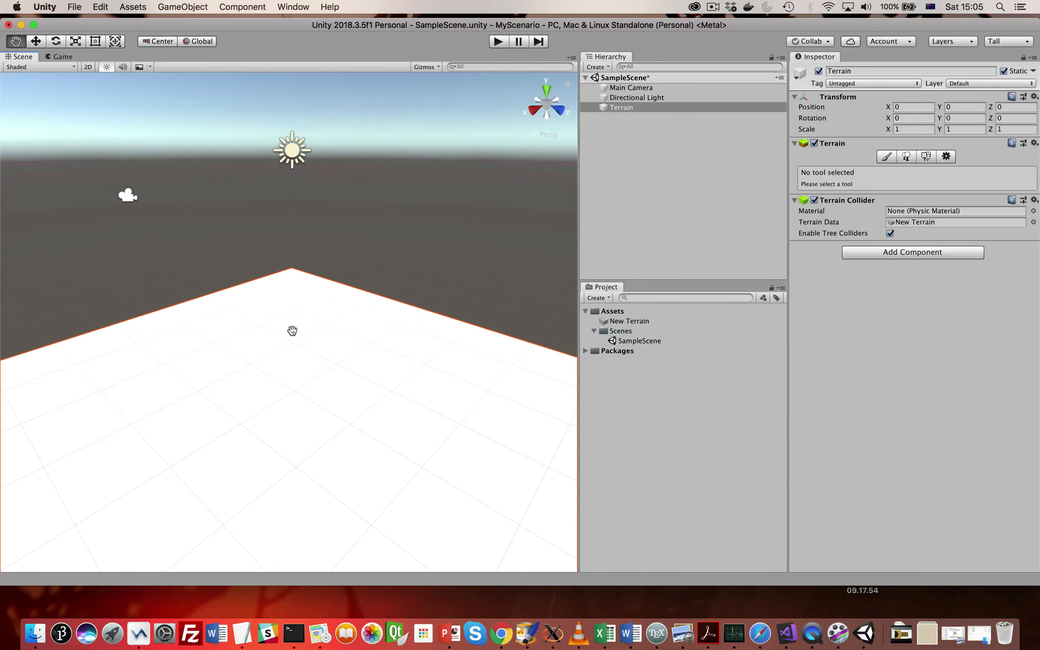
{"action": "scroll", "coordinate": [293, 331], "scroll_direction": "down", "scroll_amount": 2}
{"action": "scroll", "coordinate": [292, 330], "scroll_direction": "up", "scroll_amount": 2}
{"action": "scroll", "coordinate": [292, 330], "scroll_direction": "down", "scroll_amount": 5}
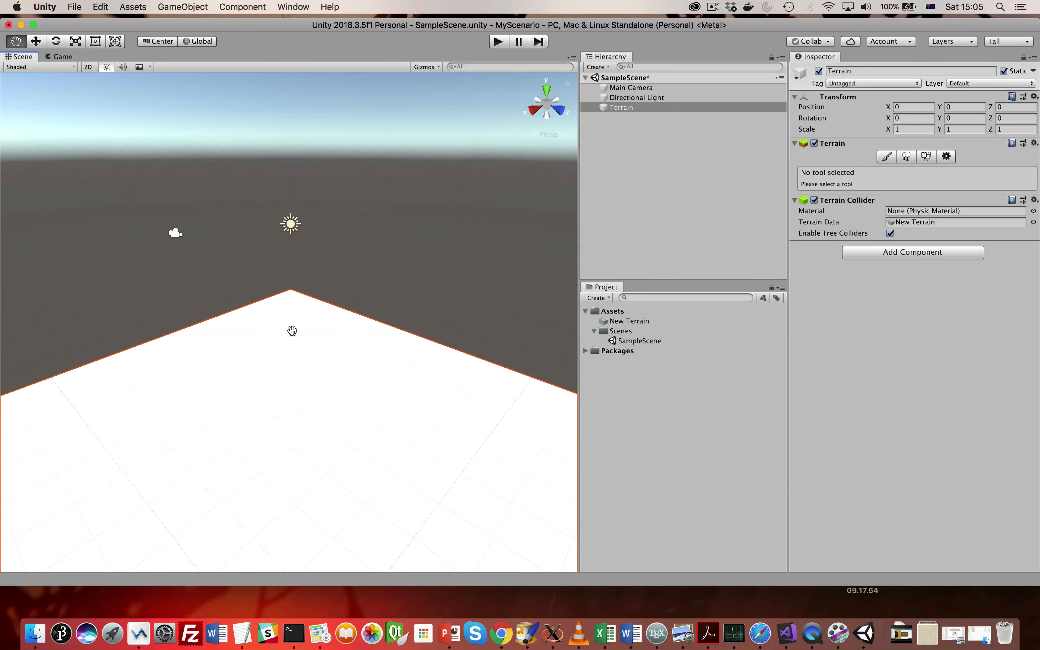
{"action": "scroll", "coordinate": [294, 357], "scroll_direction": "up", "scroll_amount": 3}
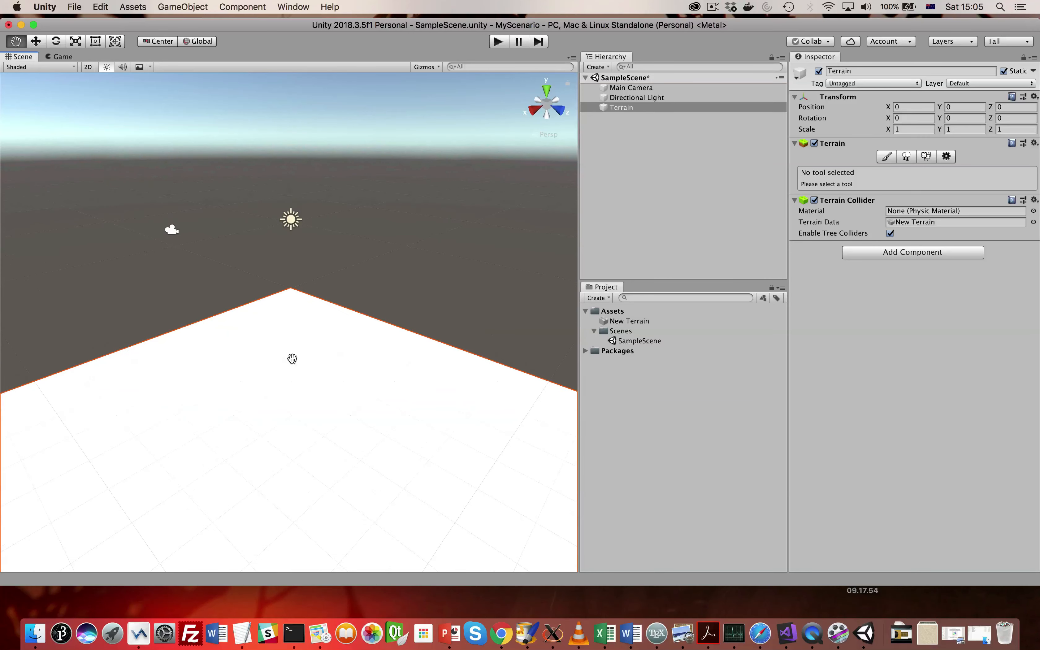
{"action": "scroll", "coordinate": [292, 358], "scroll_direction": "down", "scroll_amount": 1}
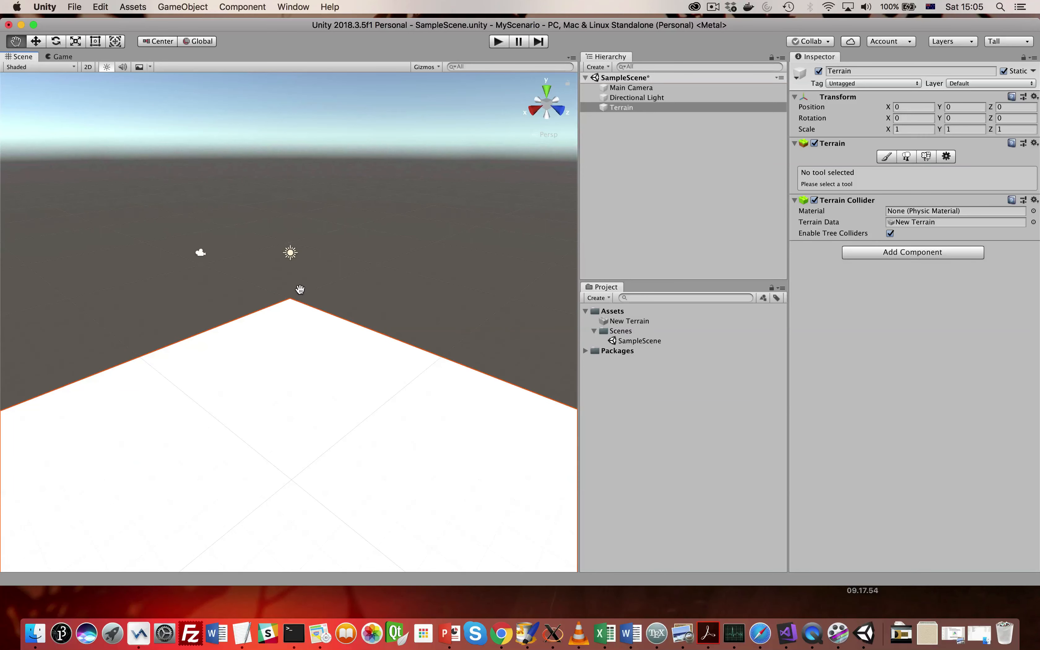
{"action": "left_click_drag", "start_coordinate": [297, 274], "coordinate": [308, 350], "text": "alt"}
{"action": "scroll", "coordinate": [209, 259], "scroll_direction": "down", "scroll_amount": 10}
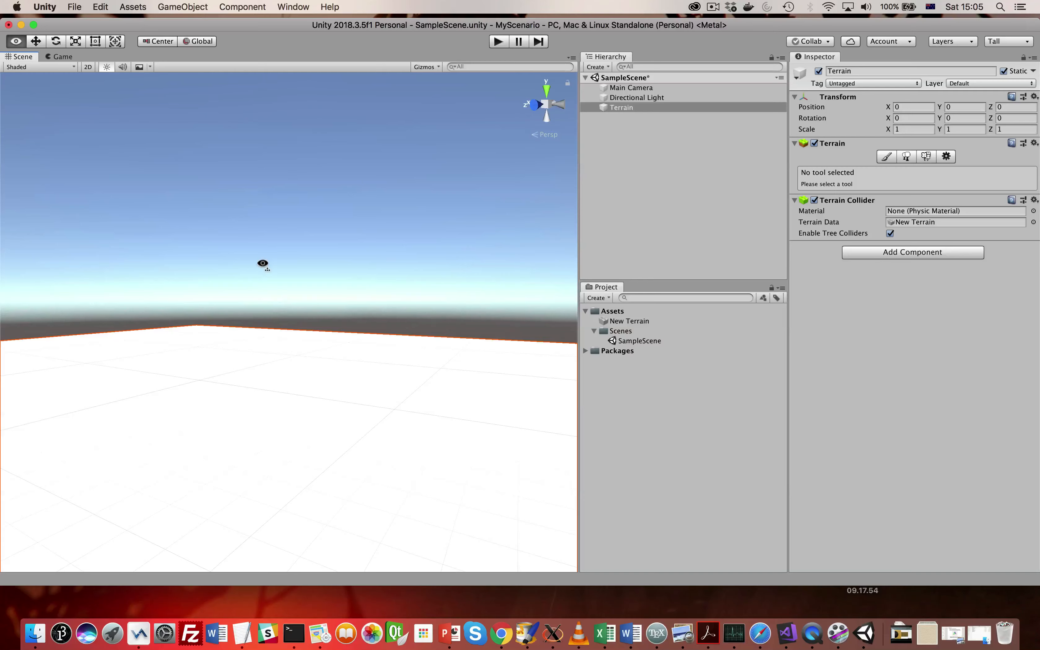
{"action": "mouse_move", "coordinate": [262, 262]}
{"action": "left_mouse_down", "text": "alt"}
{"action": "mouse_move", "coordinate": [275, 341]}
{"action": "mouse_move", "coordinate": [246, 259]}
{"action": "left_mouse_up", "text": "alt"}
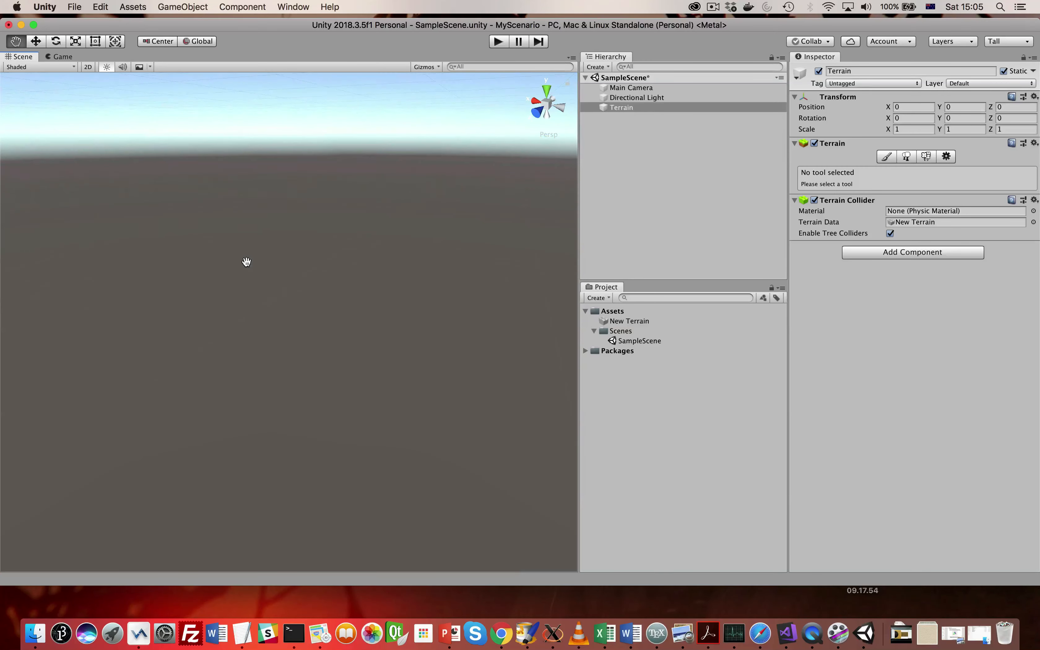
{"action": "scroll", "coordinate": [246, 262], "scroll_direction": "down", "scroll_amount": 10}
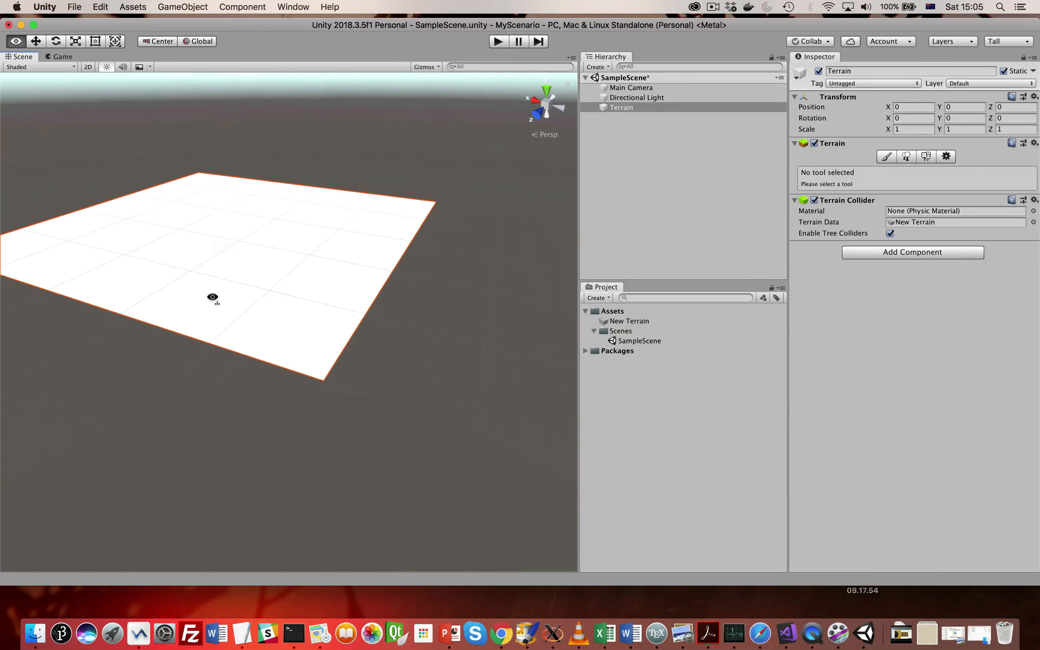
{"action": "left_click_drag", "start_coordinate": [219, 281], "coordinate": [233, 319]}
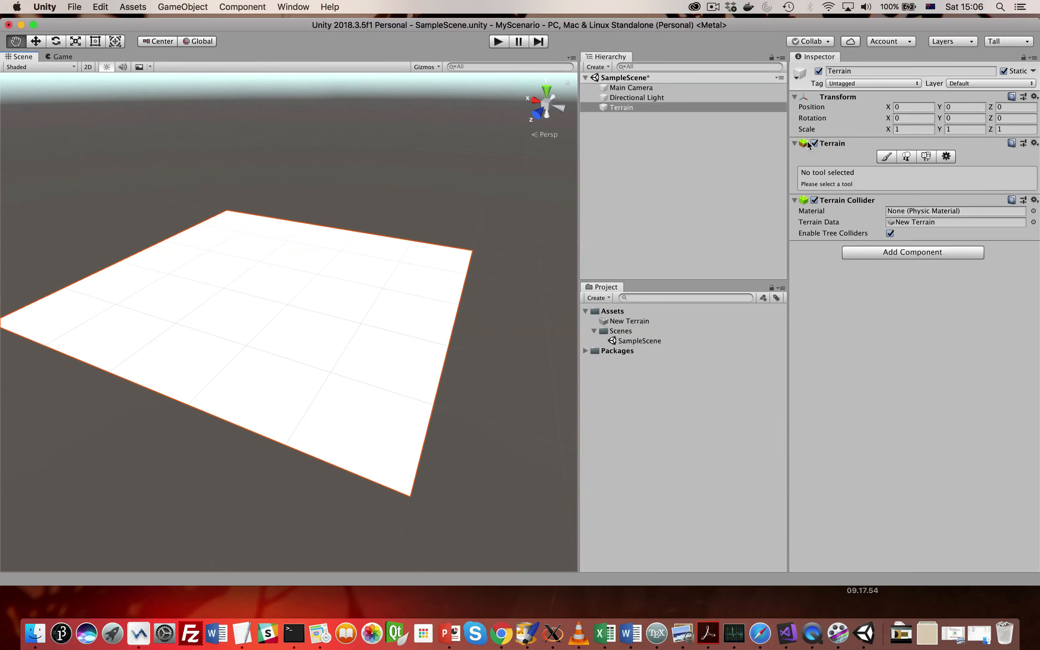
{"action": "mouse_move", "coordinate": [419, 309]}
{"action": "left_mouse_down"}
{"action": "mouse_move", "coordinate": [413, 338]}
{"action": "mouse_move", "coordinate": [421, 296]}
{"action": "mouse_move", "coordinate": [404, 307]}
{"action": "mouse_move", "coordinate": [436, 305]}
{"action": "mouse_move", "coordinate": [442, 289]}
{"action": "mouse_move", "coordinate": [431, 297]}
{"action": "left_mouse_up"}
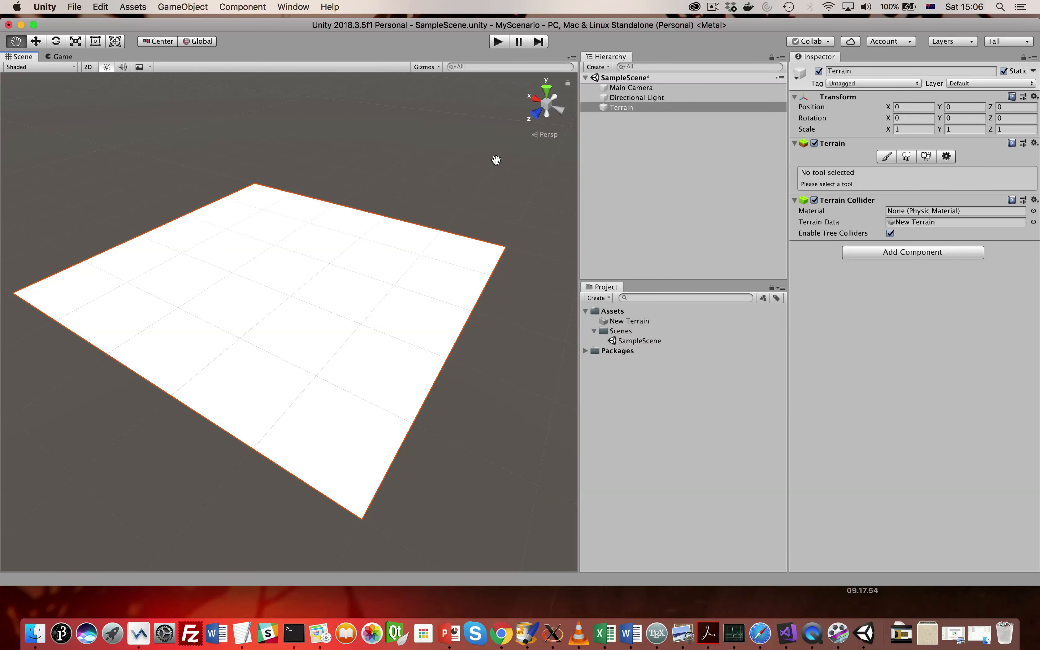
- View the terrain along the scene axes, including straight down from the top
{"action": "left_click", "coordinate": [536, 121]}
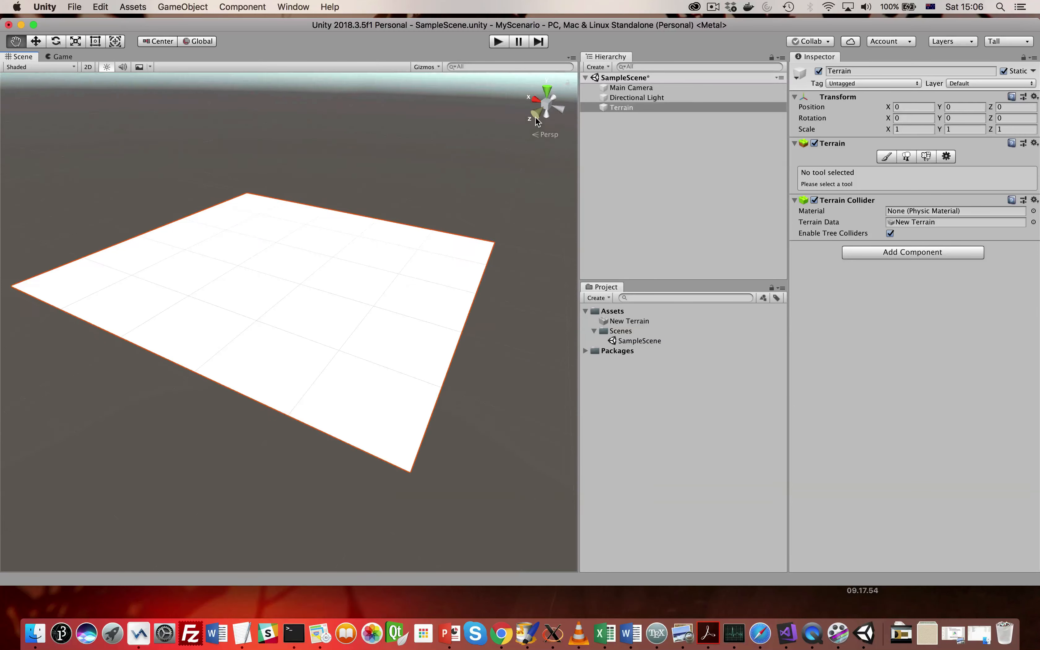
{"action": "left_click", "coordinate": [542, 96]}
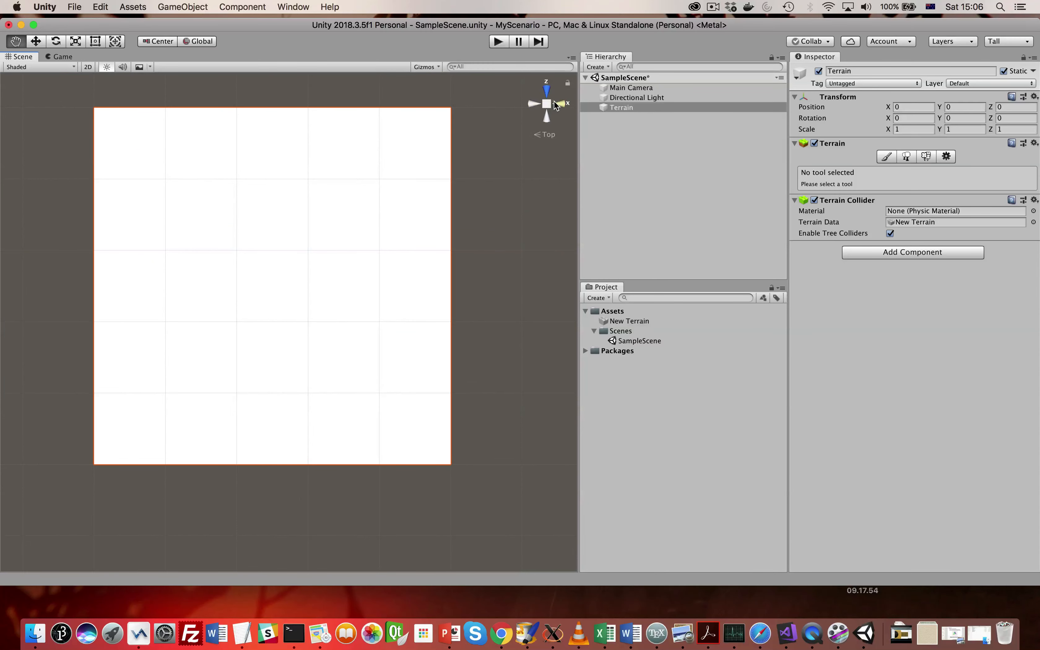
{"action": "left_click", "coordinate": [555, 105]}
{"action": "left_click", "coordinate": [548, 93]}
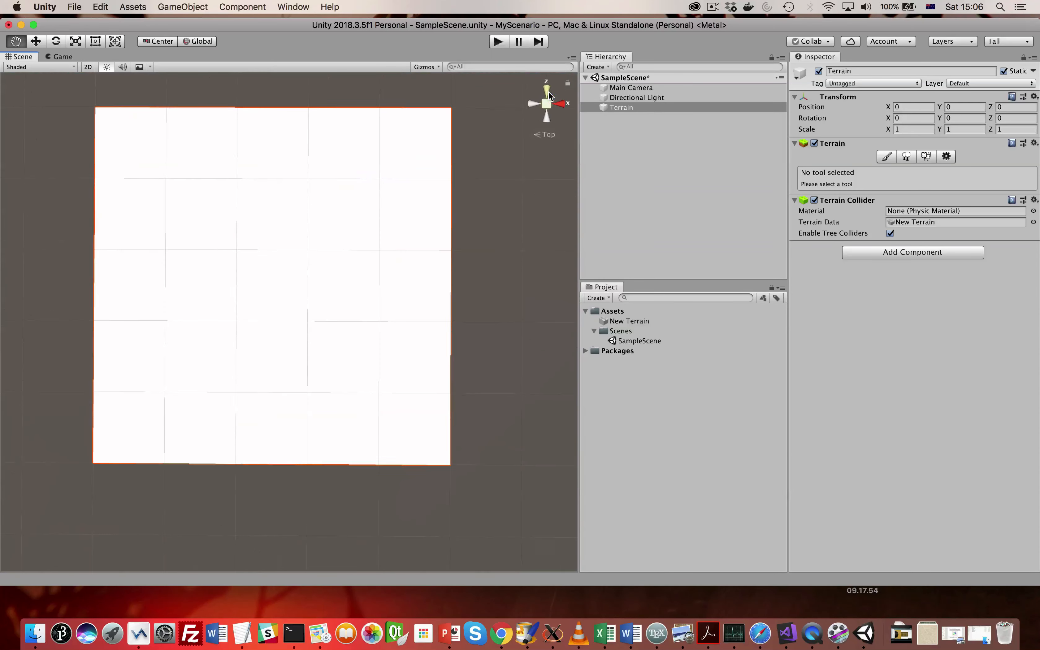
- Return to an angled perspective view of the terrain and examine its full extent from a corner
{"action": "left_click_drag", "start_coordinate": [293, 377], "coordinate": [265, 265], "text": "alt"}
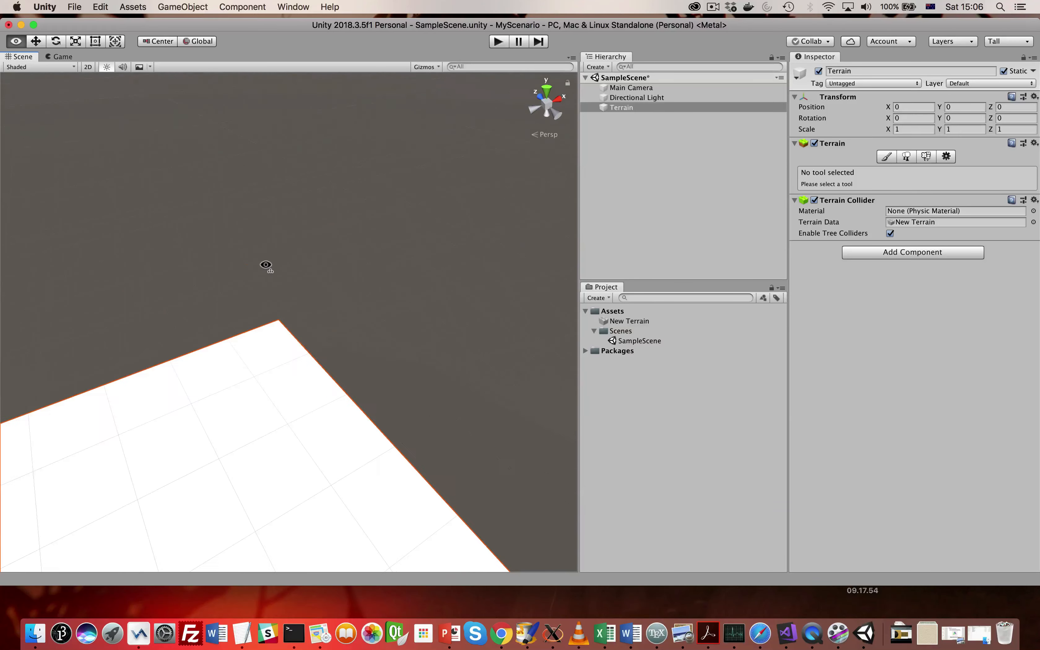
{"action": "left_click_drag", "start_coordinate": [232, 376], "coordinate": [320, 179]}
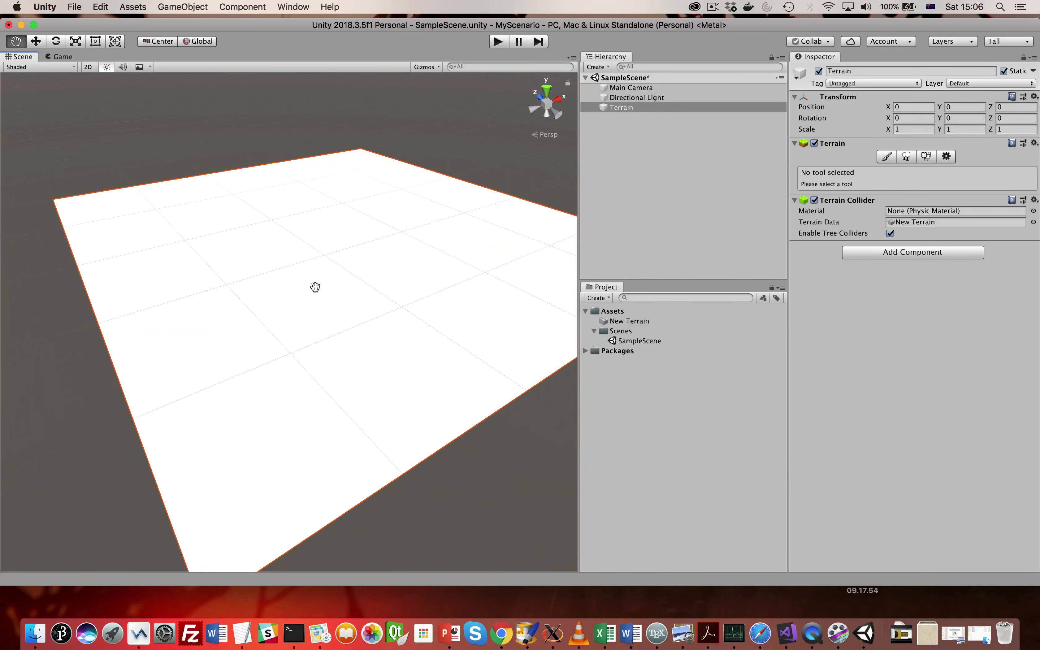
{"action": "scroll", "coordinate": [315, 286], "scroll_direction": "down", "scroll_amount": 5}
{"action": "left_click_drag", "start_coordinate": [376, 295], "coordinate": [406, 260], "text": "alt"}
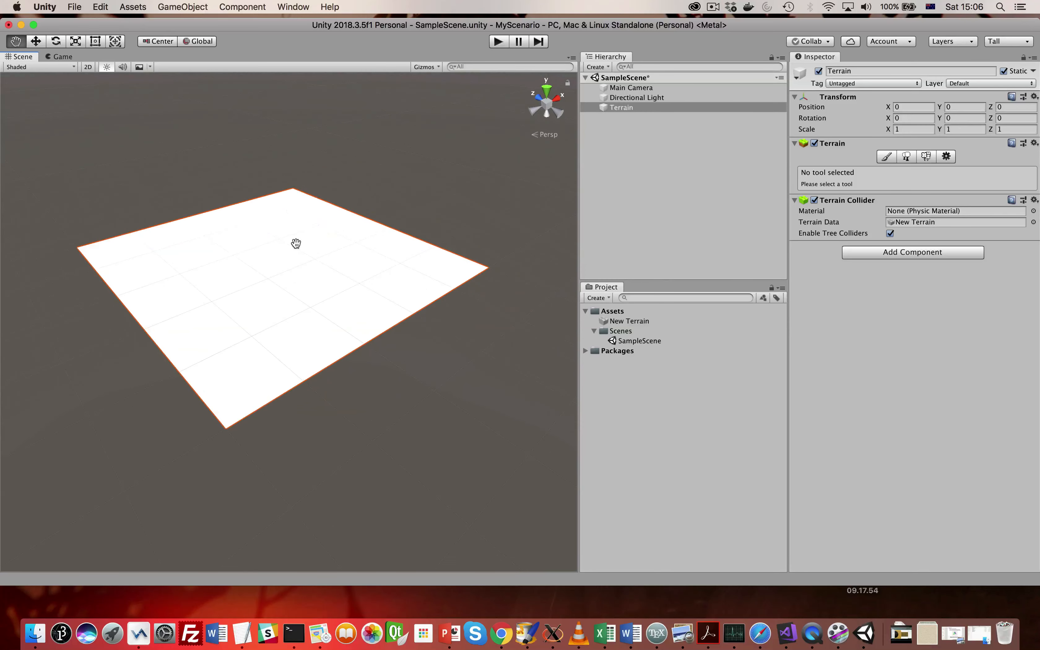
{"action": "left_click_drag", "start_coordinate": [295, 244], "coordinate": [290, 258]}
{"action": "scroll", "coordinate": [291, 260], "scroll_direction": "down", "scroll_amount": 3}
{"action": "scroll", "coordinate": [290, 264], "scroll_direction": "up", "scroll_amount": 5}
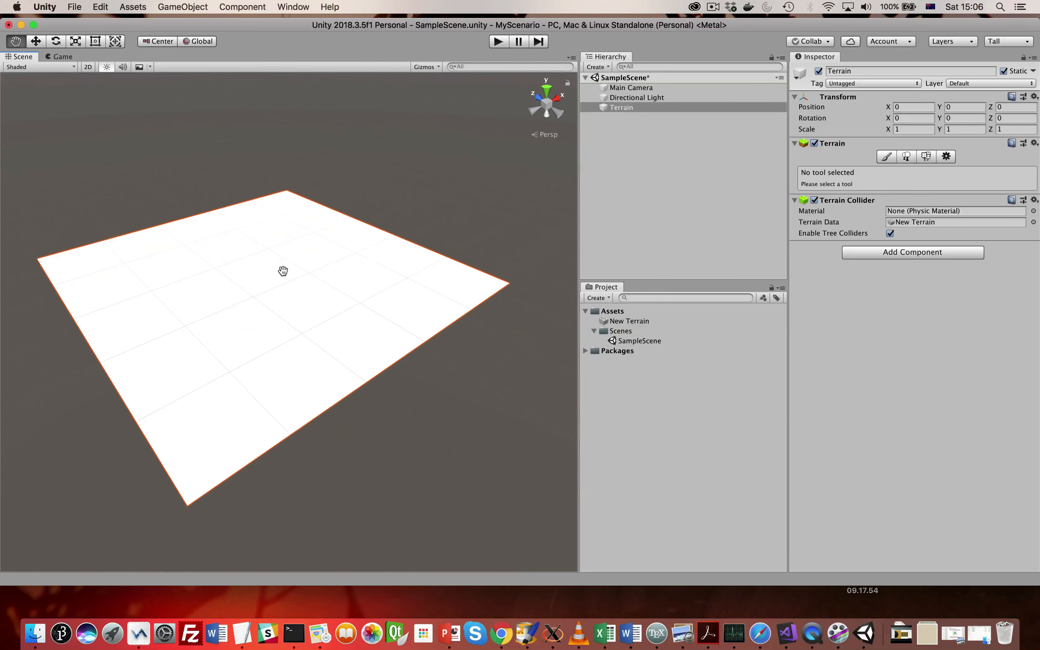
{"action": "left_click_drag", "start_coordinate": [203, 334], "coordinate": [232, 336], "text": "alt"}
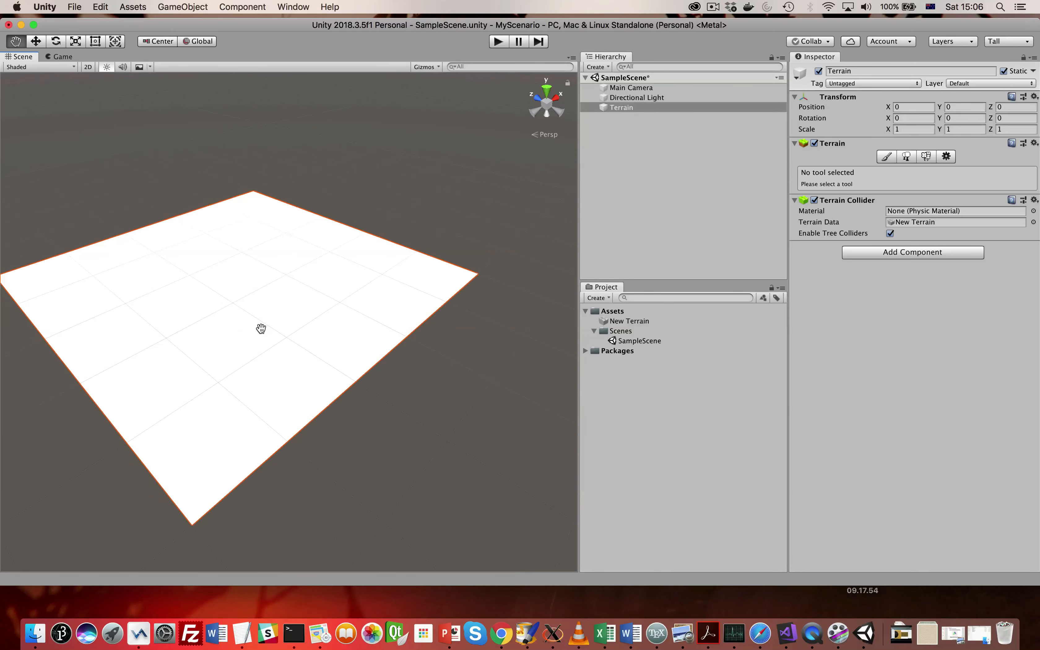
- Rename the Terrain object in the scene hierarchy as MyTerrain
{"action": "left_click", "coordinate": [628, 107]}
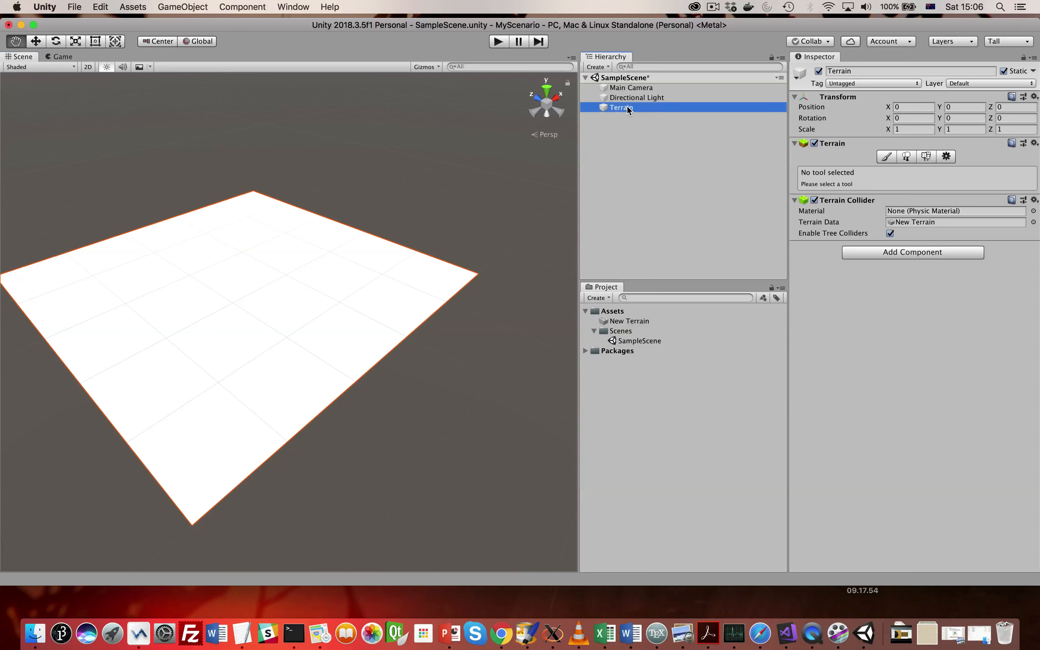
{"action": "left_click", "coordinate": [627, 107]}
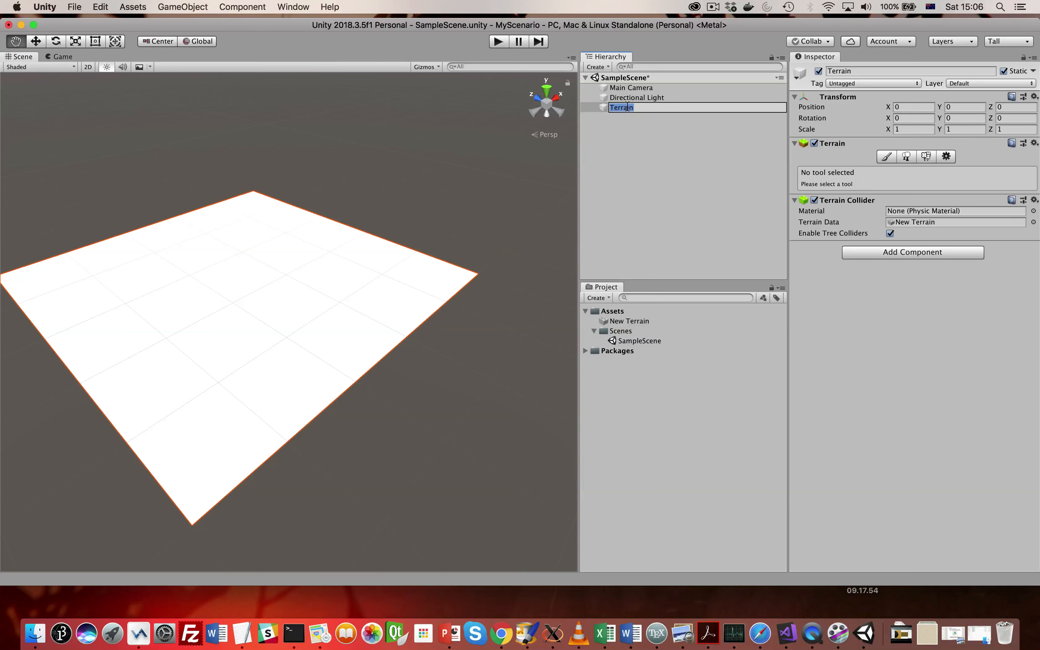
{"action": "type", "text": "My"}
{"action": "key", "text": "Return"}
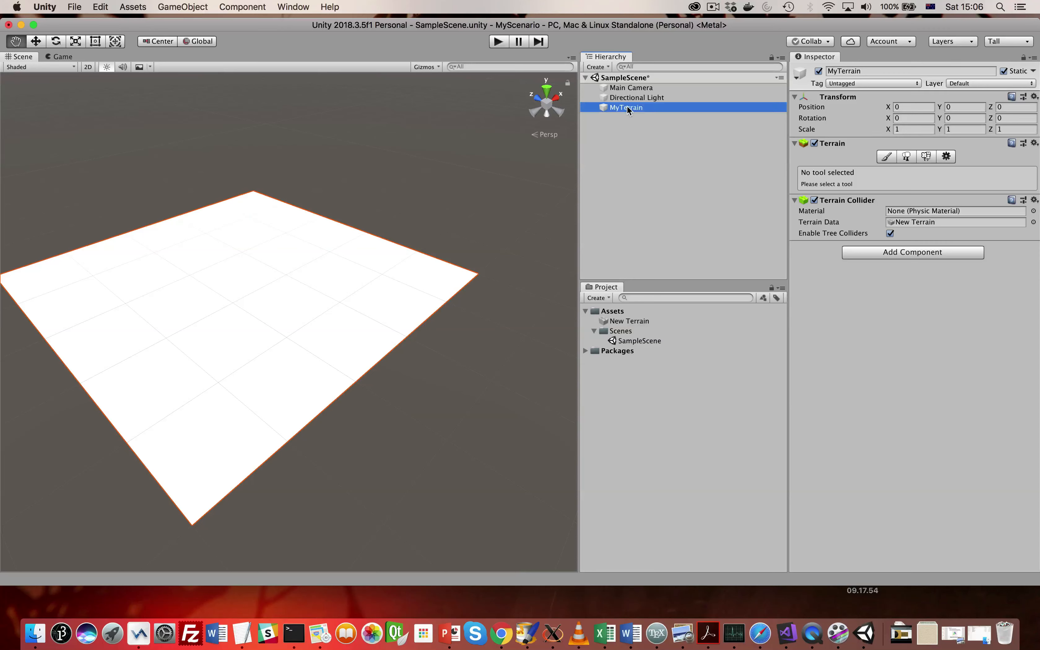
- Inspect the New Terrain asset in the project's Assets folder, and reselect the MyTerrain object in the scene
{"action": "left_click", "coordinate": [625, 323]}
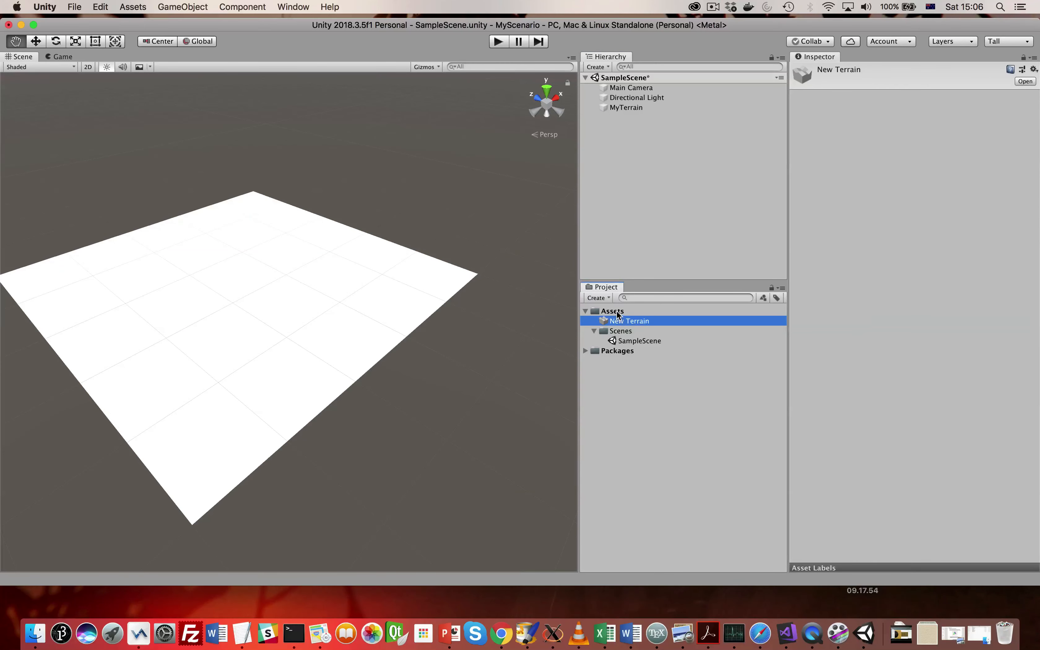
{"action": "left_click", "coordinate": [619, 312]}
{"action": "left_click", "coordinate": [617, 322]}
{"action": "left_click_drag", "start_coordinate": [614, 348], "coordinate": [623, 106]}
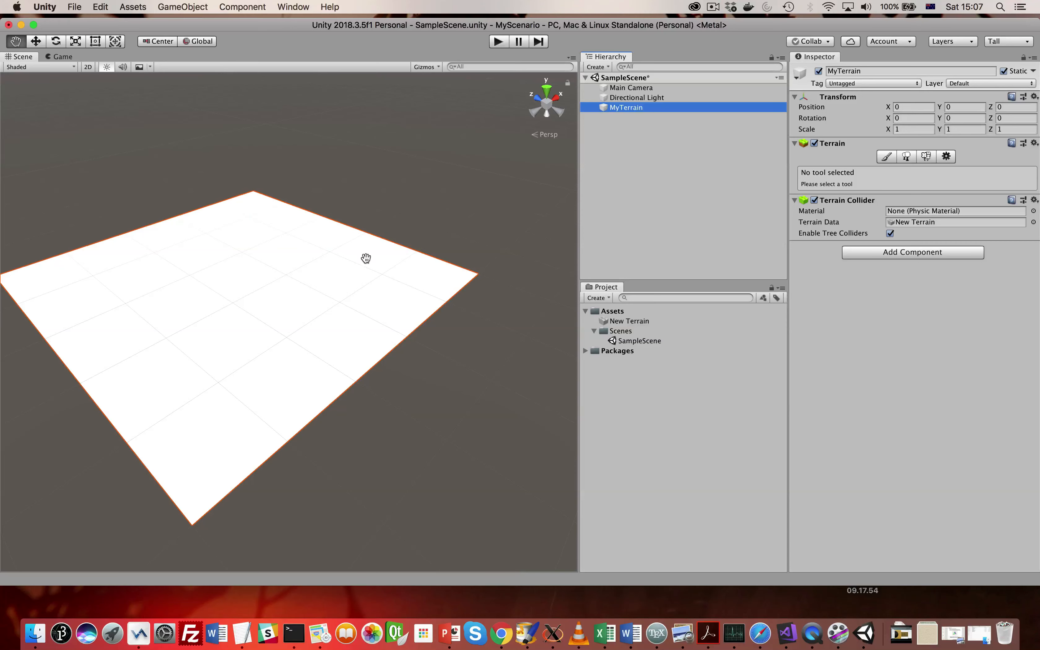
{"action": "left_click", "coordinate": [270, 303]}
{"action": "left_click_drag", "start_coordinate": [264, 306], "coordinate": [281, 311]}
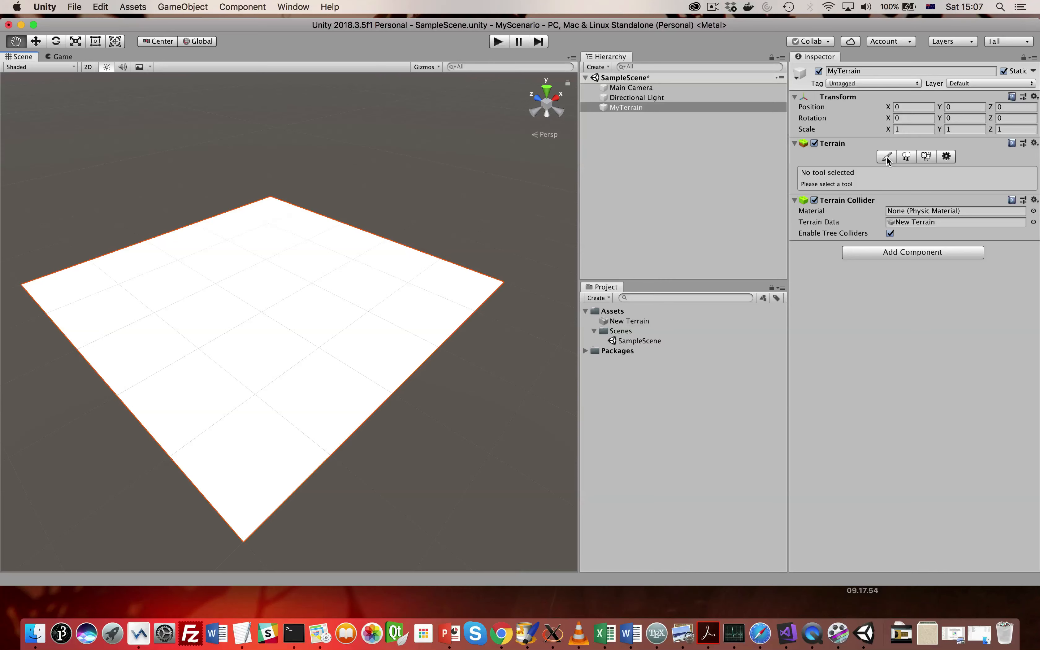
{"action": "mouse_move", "coordinate": [383, 274]}
{"action": "left_mouse_down"}
{"action": "mouse_move", "coordinate": [382, 283]}
{"action": "mouse_move", "coordinate": [384, 272]}
{"action": "left_mouse_up"}
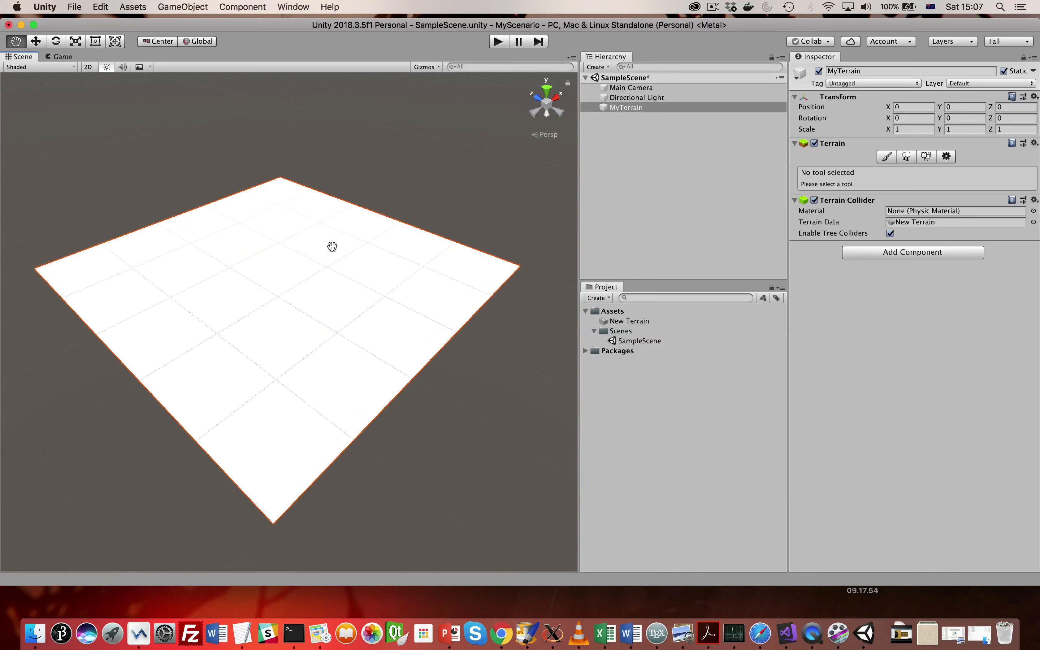
- Switch the scene's draw mode to Wireframe and try to change it to Shaded Wireframe
{"action": "left_click", "coordinate": [38, 67]}
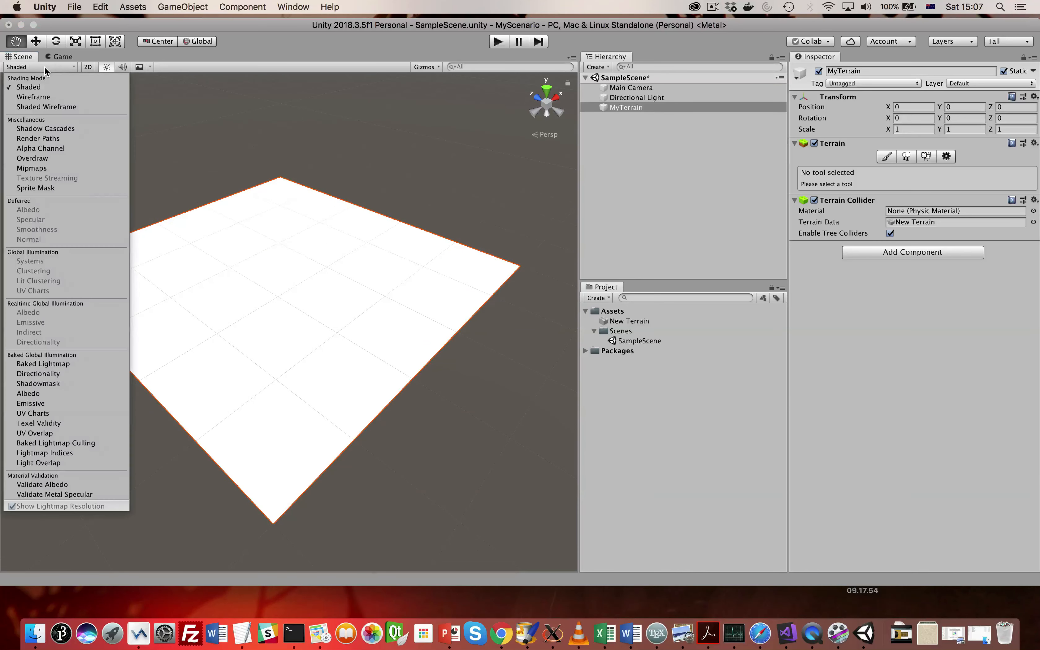
{"action": "left_click", "coordinate": [45, 96]}
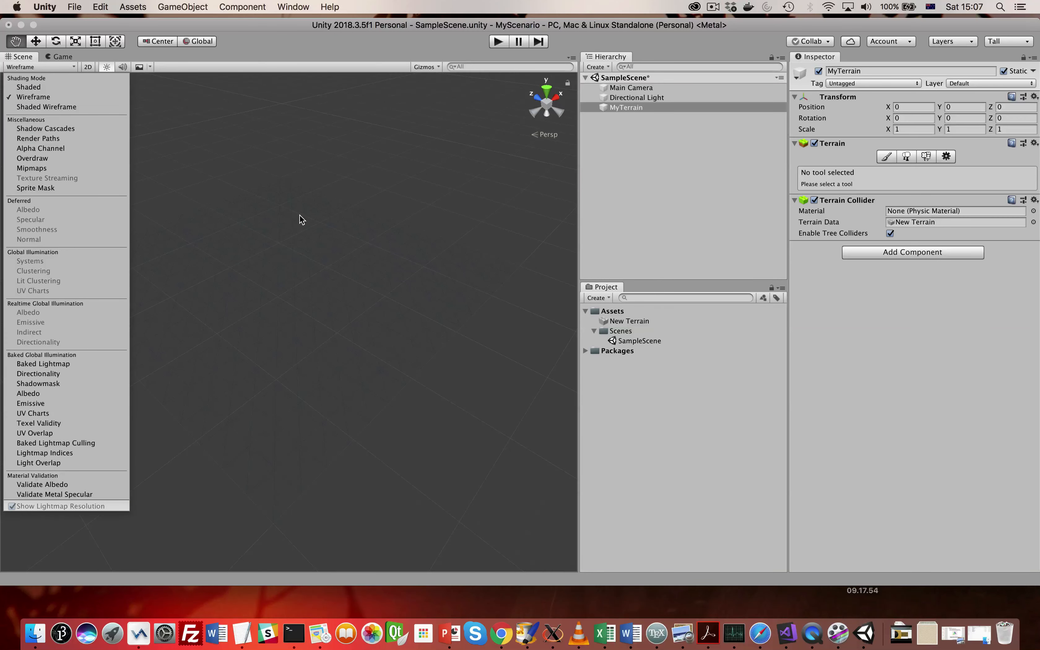
{"action": "left_click", "coordinate": [342, 346]}
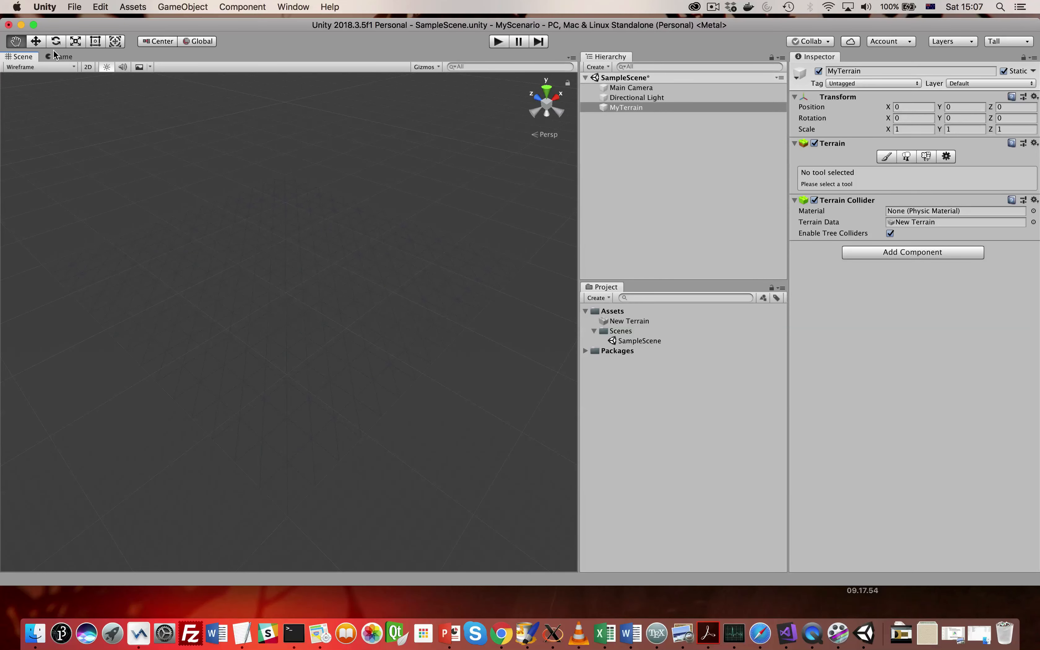
{"action": "left_click", "coordinate": [31, 65]}
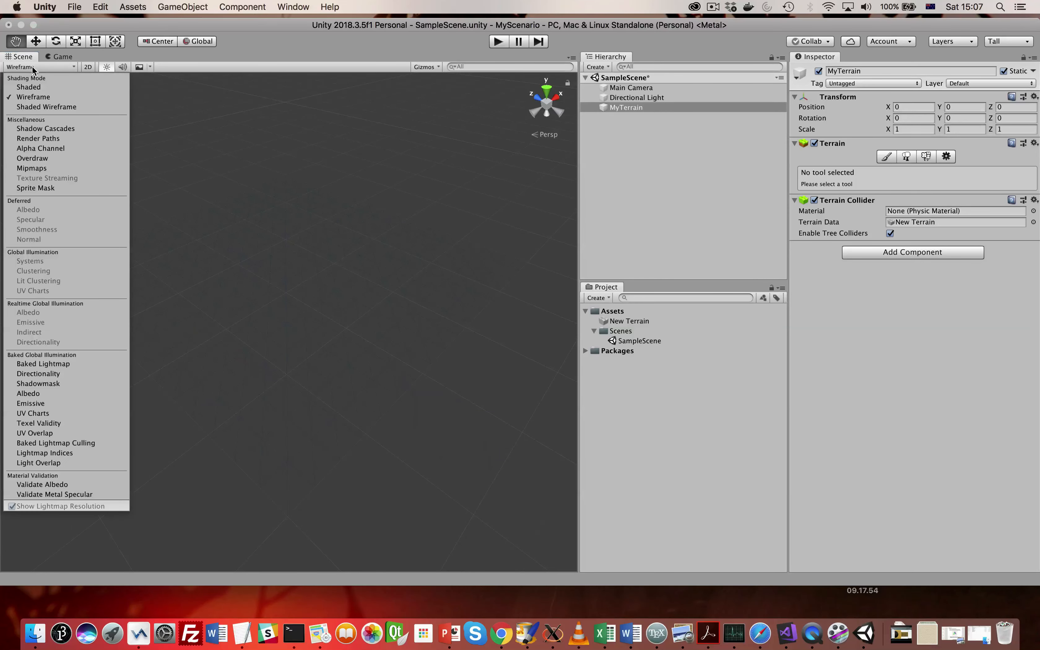
{"action": "left_click", "coordinate": [31, 108]}
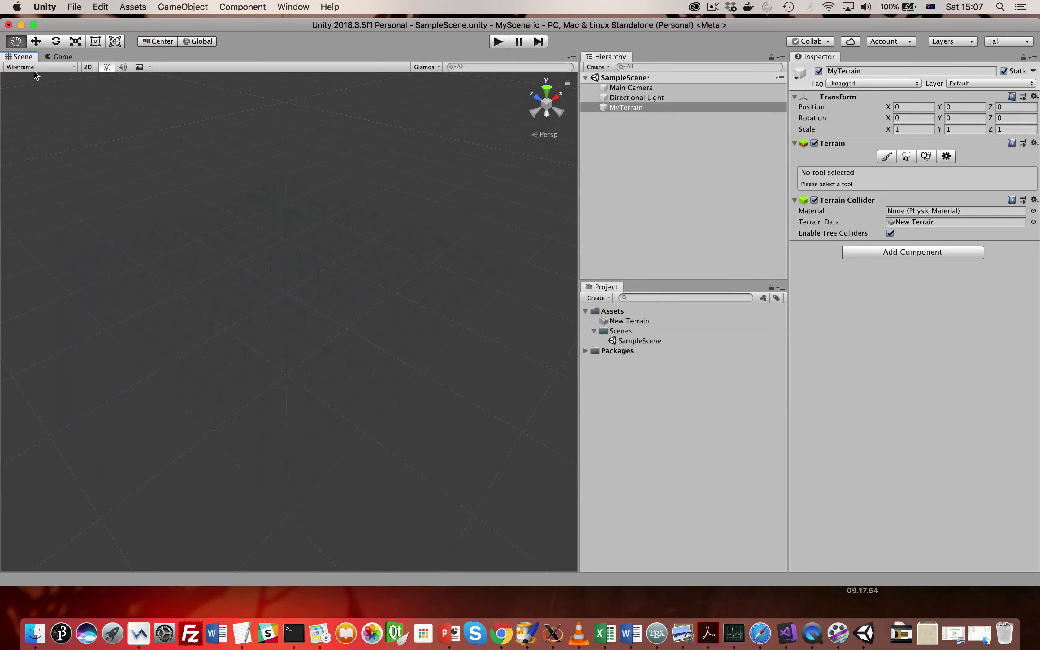
{"action": "key", "text": "alt"}
- Set the scene's draw mode to Shaded Wireframe and examine the terrain's mesh up close and as a whole
{"action": "left_click", "coordinate": [52, 67]}
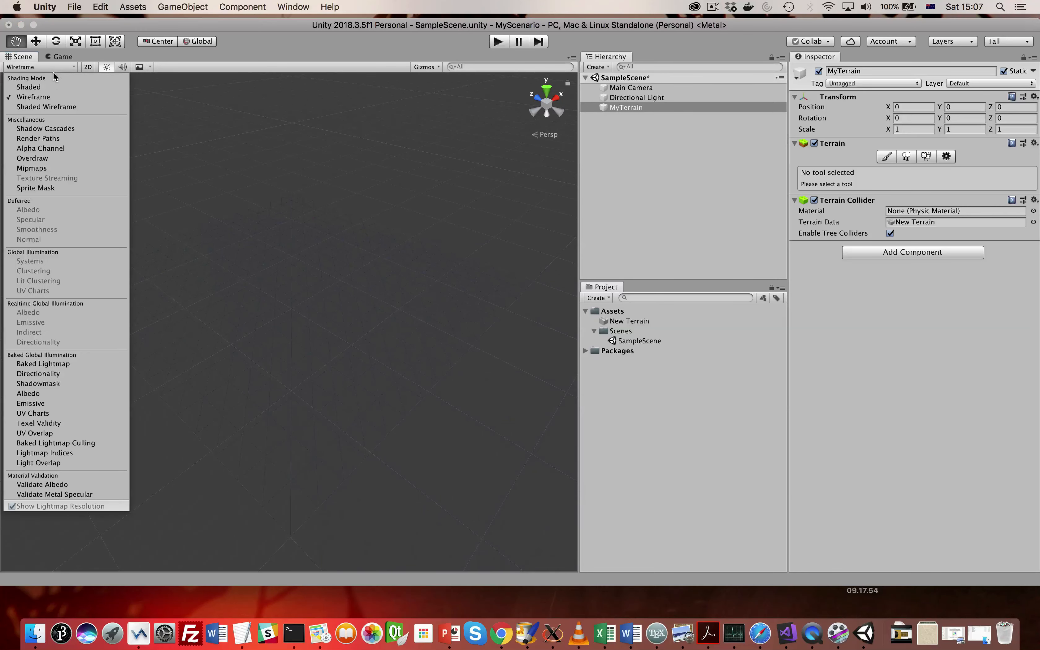
{"action": "left_click", "coordinate": [47, 87]}
{"action": "left_click", "coordinate": [47, 107]}
{"action": "left_click", "coordinate": [318, 284]}
{"action": "scroll", "coordinate": [318, 284], "scroll_direction": "up", "scroll_amount": 10}
{"action": "scroll", "coordinate": [319, 283], "scroll_direction": "down", "scroll_amount": 15}
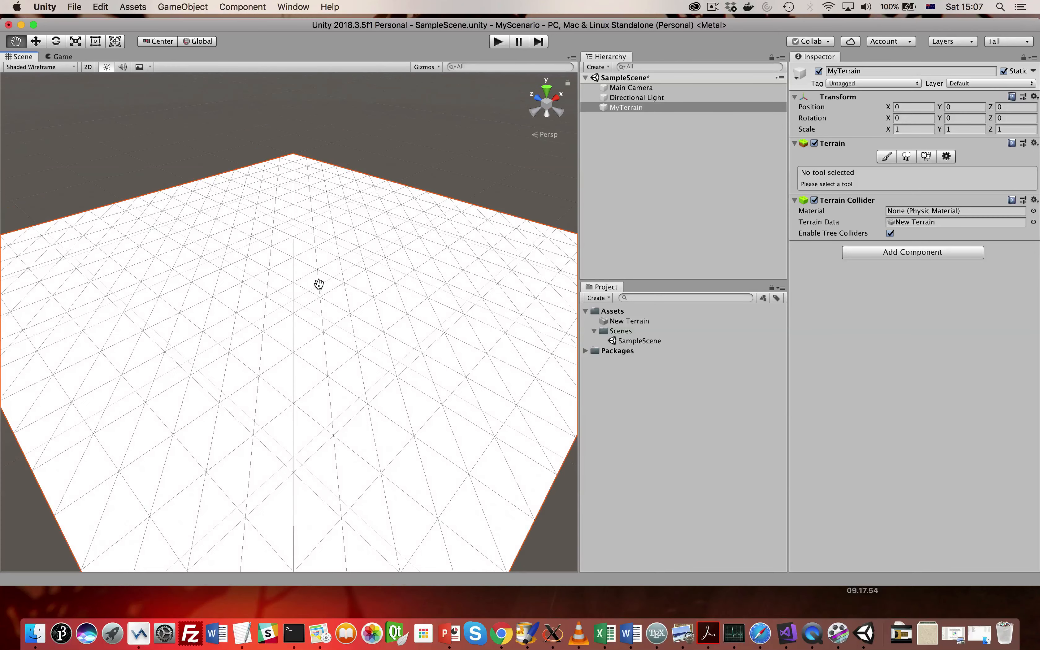
{"action": "right_click_drag", "start_coordinate": [308, 273], "coordinate": [307, 288]}
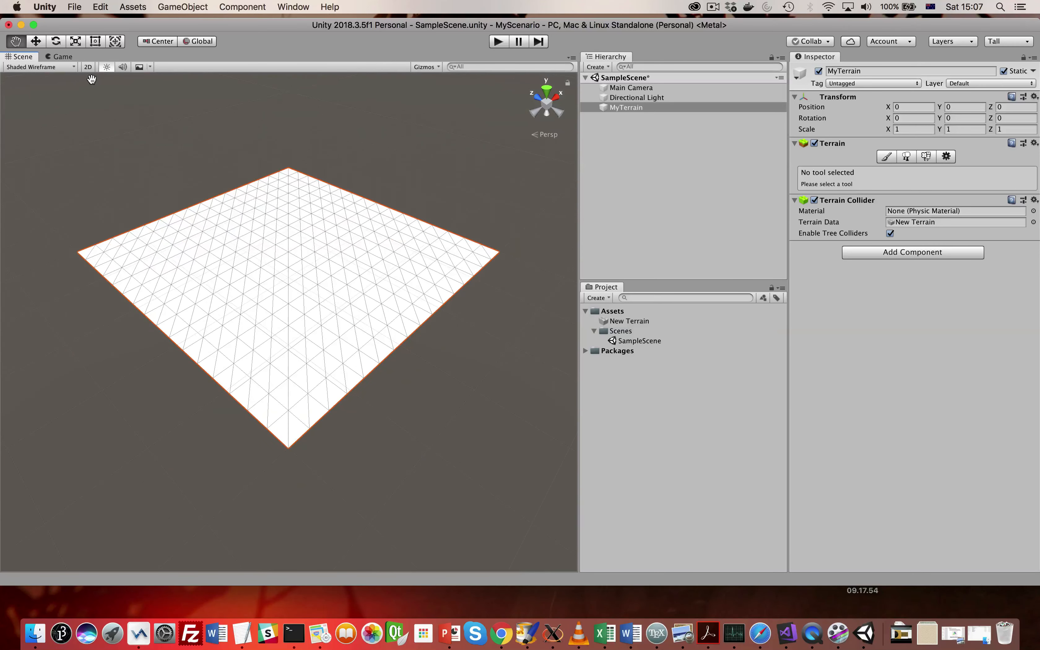
- Set the scene's draw mode back to Shaded and reposition the view to show the whole terrain
{"action": "left_click", "coordinate": [60, 68]}
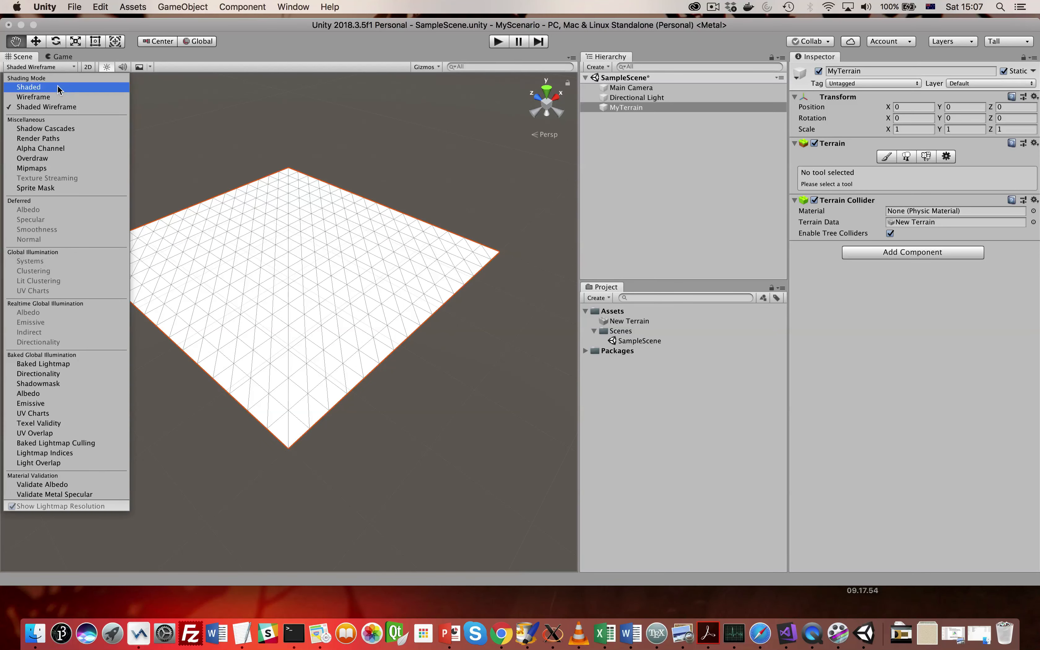
{"action": "left_click", "coordinate": [58, 88]}
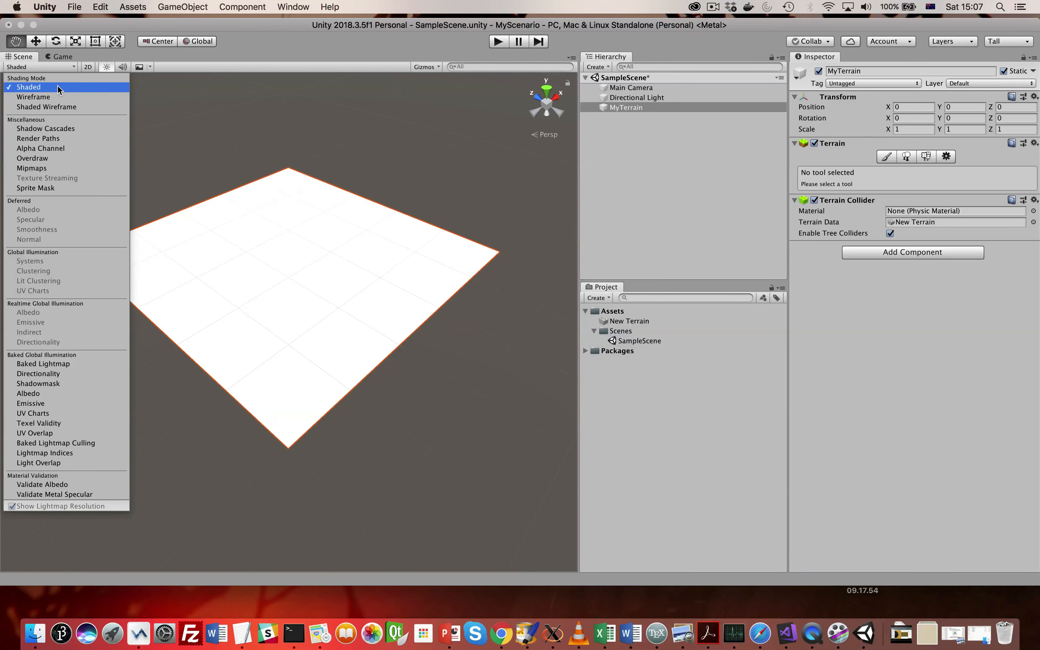
{"action": "left_click", "coordinate": [166, 114]}
{"action": "right_click_drag", "start_coordinate": [215, 149], "coordinate": [217, 158]}
{"action": "left_click_drag", "start_coordinate": [211, 147], "coordinate": [203, 171]}
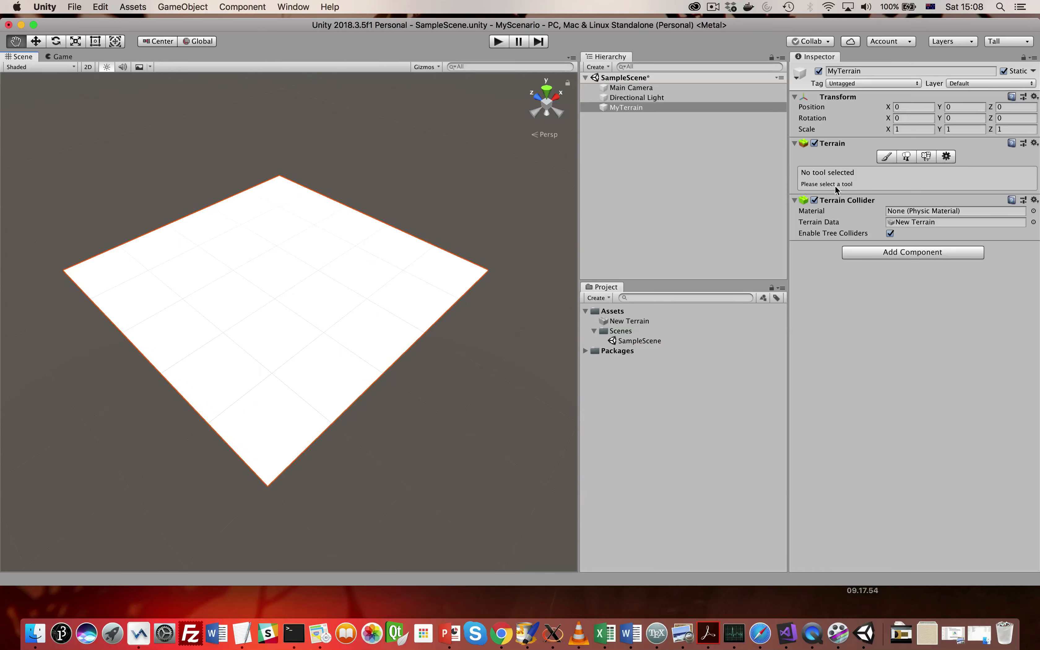
- Activate the Raise or Lower Terrain paint tool for MyTerrain and set the brush size to 72
{"action": "left_click", "coordinate": [884, 157]}
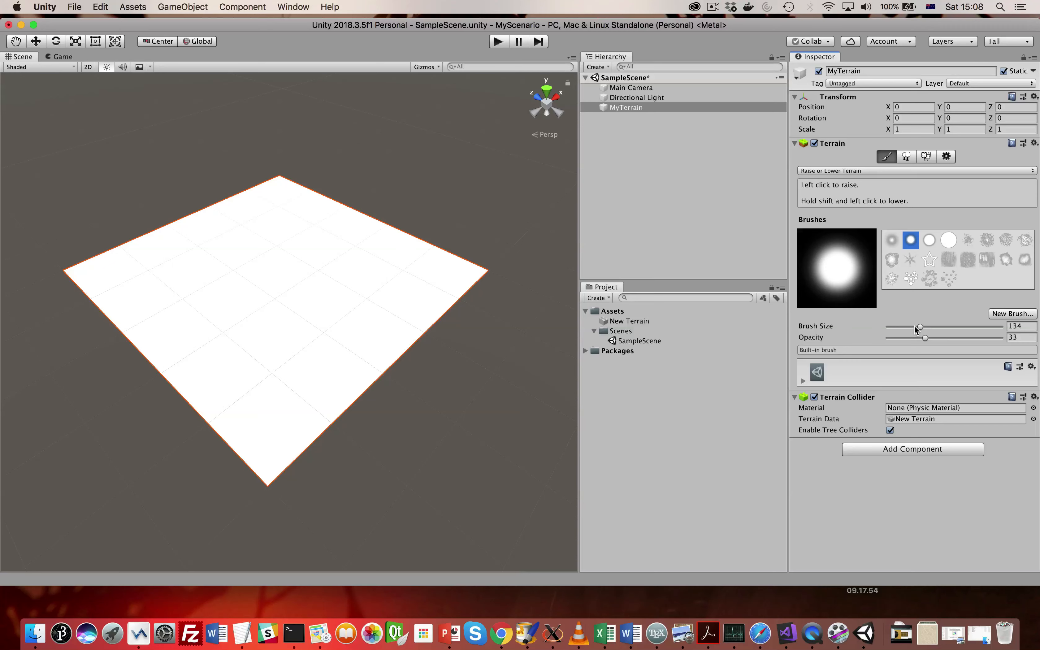
{"action": "left_click_drag", "start_coordinate": [914, 326], "coordinate": [902, 327]}
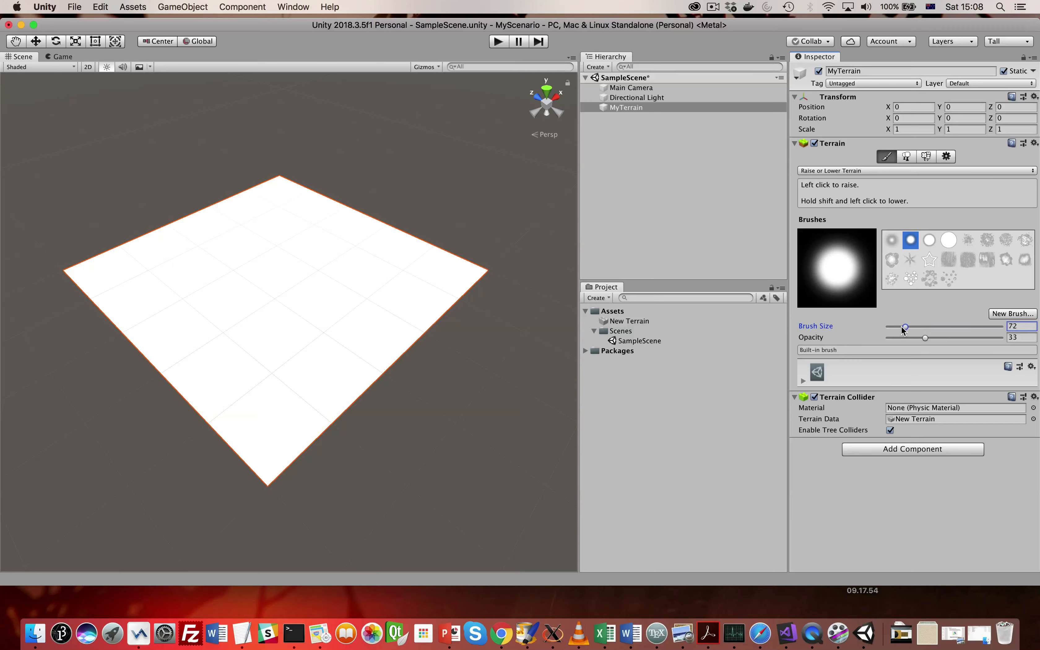
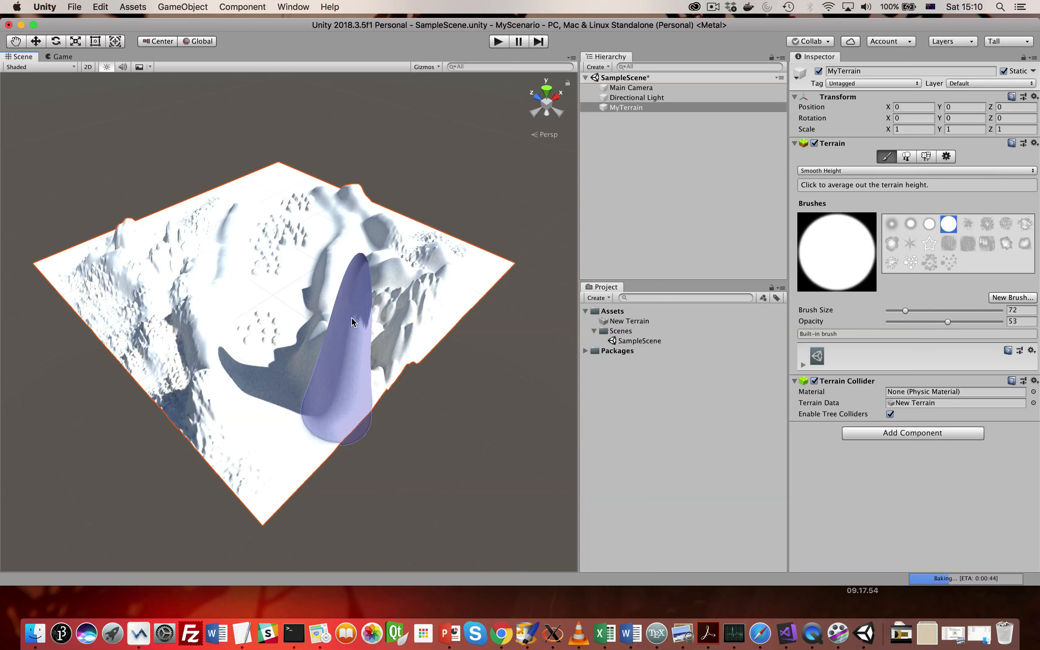
- Switch MyTerrain's paint tool to Stamp Terrain and set the stamp height to 53
{"action": "left_click", "coordinate": [893, 170]}
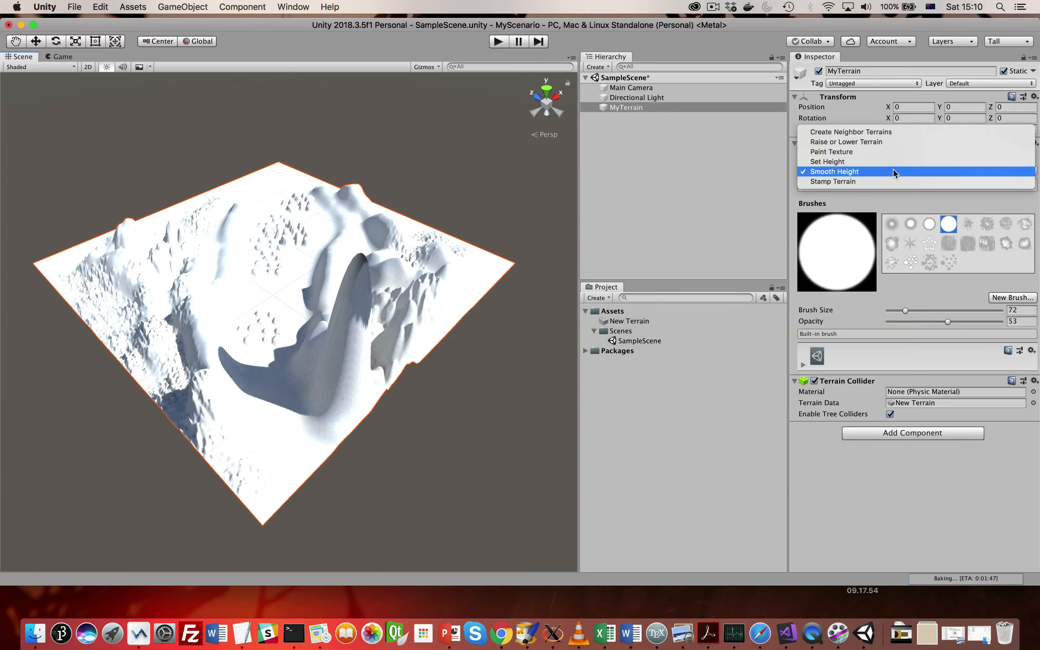
{"action": "left_click", "coordinate": [884, 178]}
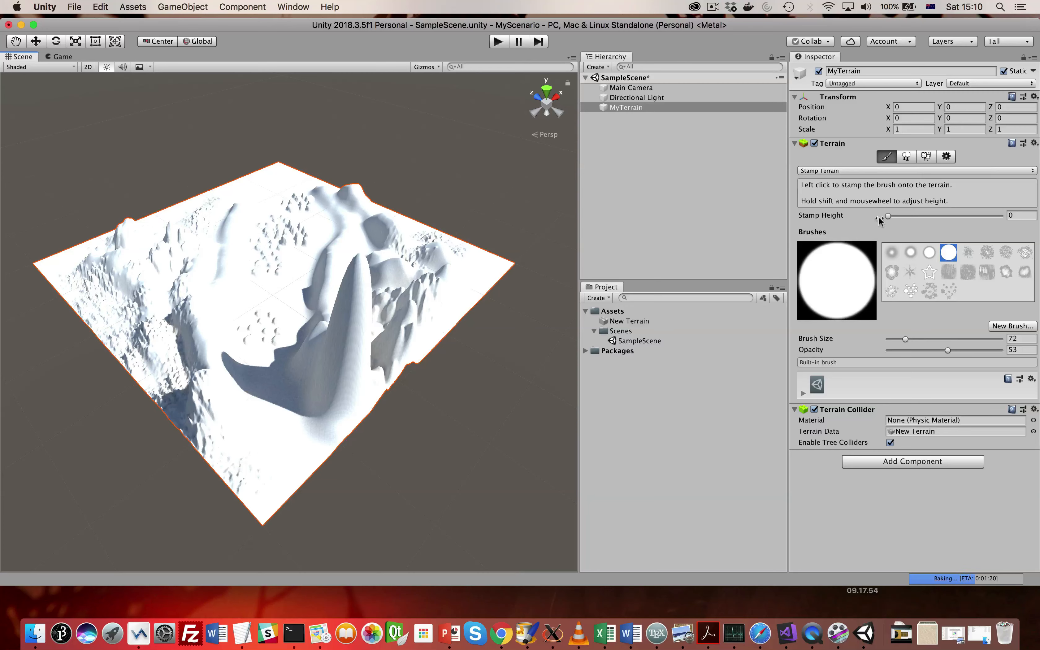
{"action": "left_click_drag", "start_coordinate": [878, 220], "coordinate": [902, 220]}
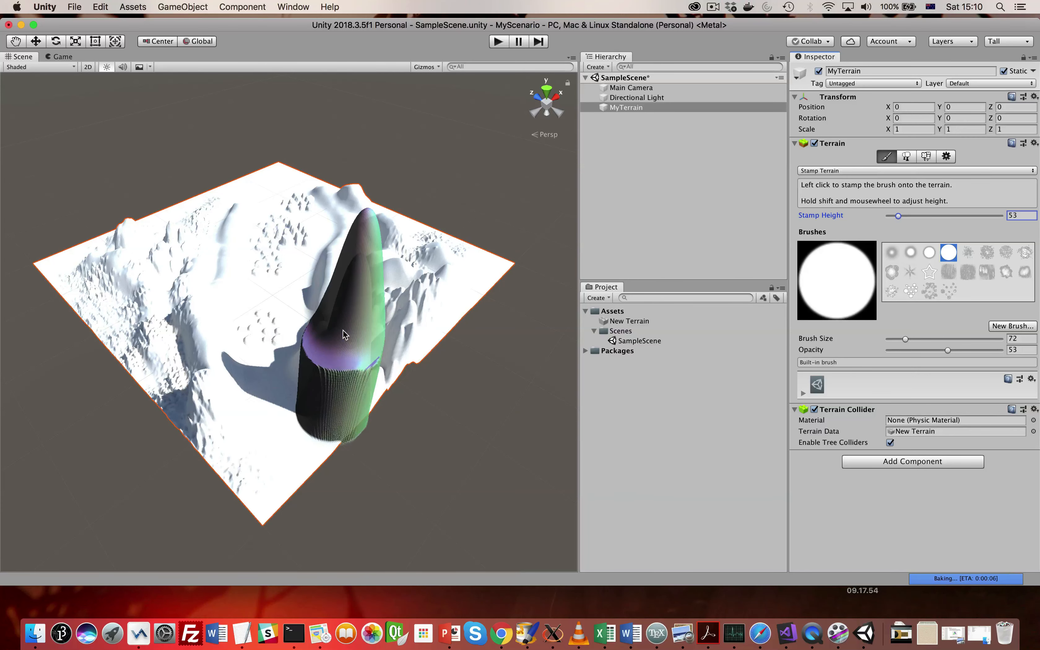
- Lower the tall peak near the terrain's front edge with the Set Height tool at height 0
{"action": "left_click", "coordinate": [884, 170]}
{"action": "left_click", "coordinate": [868, 152]}
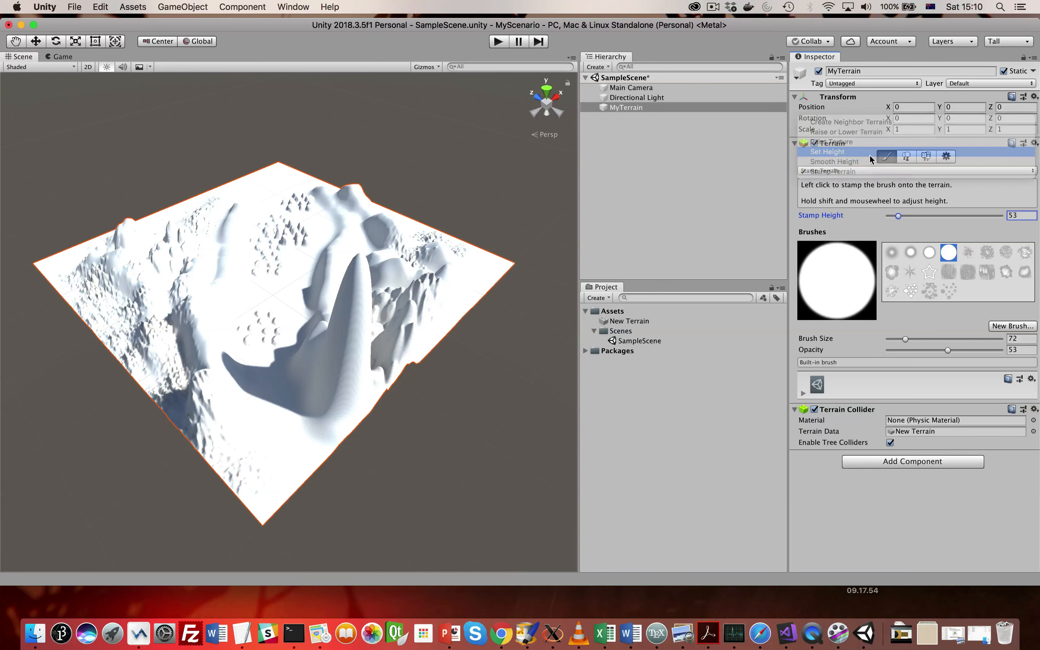
{"action": "left_click", "coordinate": [343, 345]}
{"action": "mouse_move", "coordinate": [343, 345]}
{"action": "left_mouse_down"}
{"action": "mouse_move", "coordinate": [373, 327]}
{"action": "mouse_move", "coordinate": [429, 327]}
{"action": "mouse_move", "coordinate": [423, 339]}
{"action": "mouse_move", "coordinate": [335, 375]}
{"action": "left_mouse_up"}
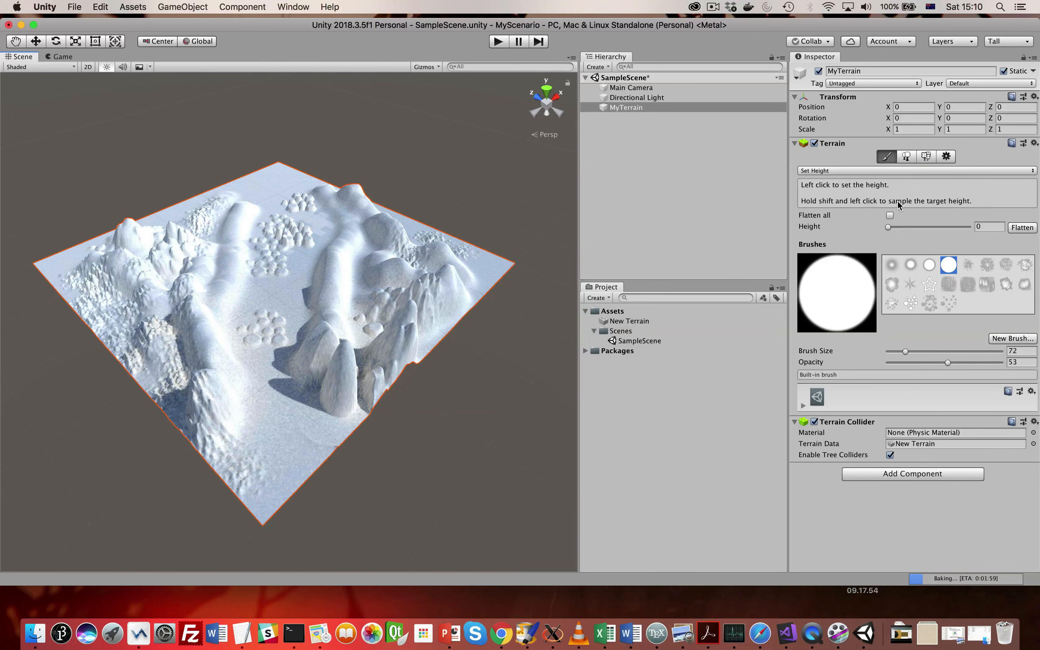
- Smooth the steep peaks near the terrain's front edge with the Smooth Height tool
{"action": "left_click", "coordinate": [902, 170]}
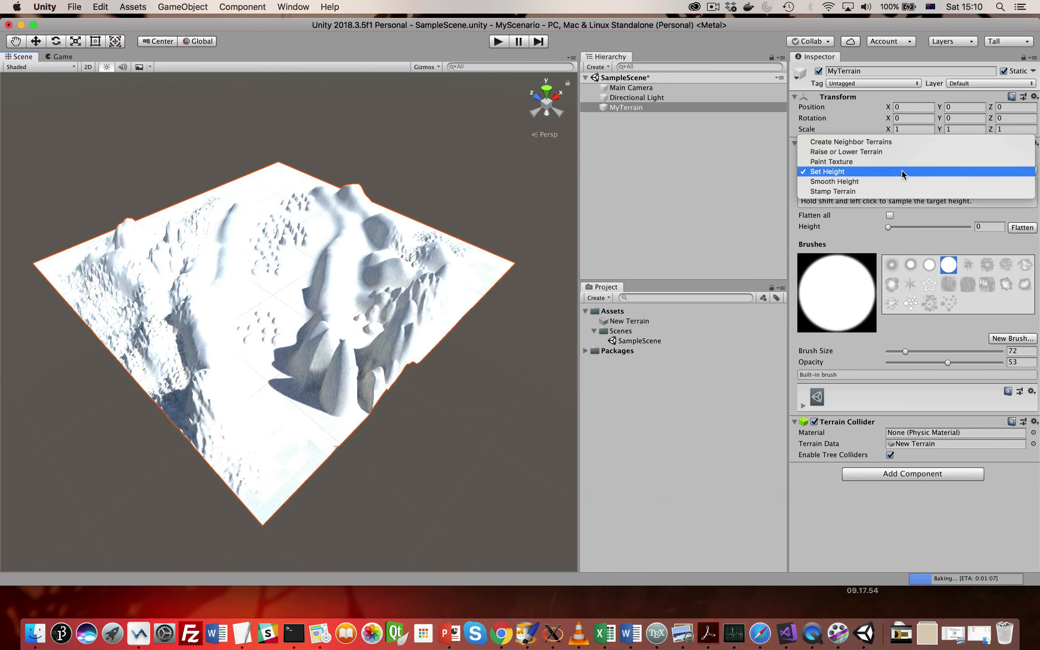
{"action": "left_click", "coordinate": [877, 181]}
{"action": "right_click_drag", "start_coordinate": [321, 362], "coordinate": [334, 363]}
{"action": "middle_click_drag", "start_coordinate": [301, 387], "coordinate": [331, 392]}
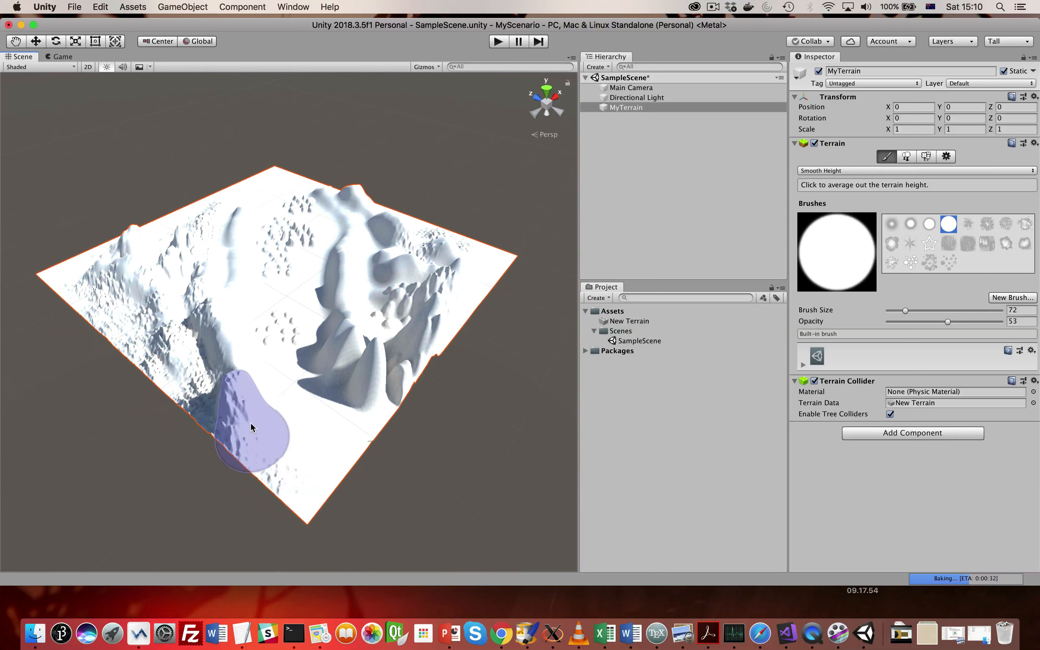
{"action": "right_click_drag", "start_coordinate": [250, 422], "coordinate": [262, 427]}
{"action": "middle_click_drag", "start_coordinate": [258, 425], "coordinate": [267, 430]}
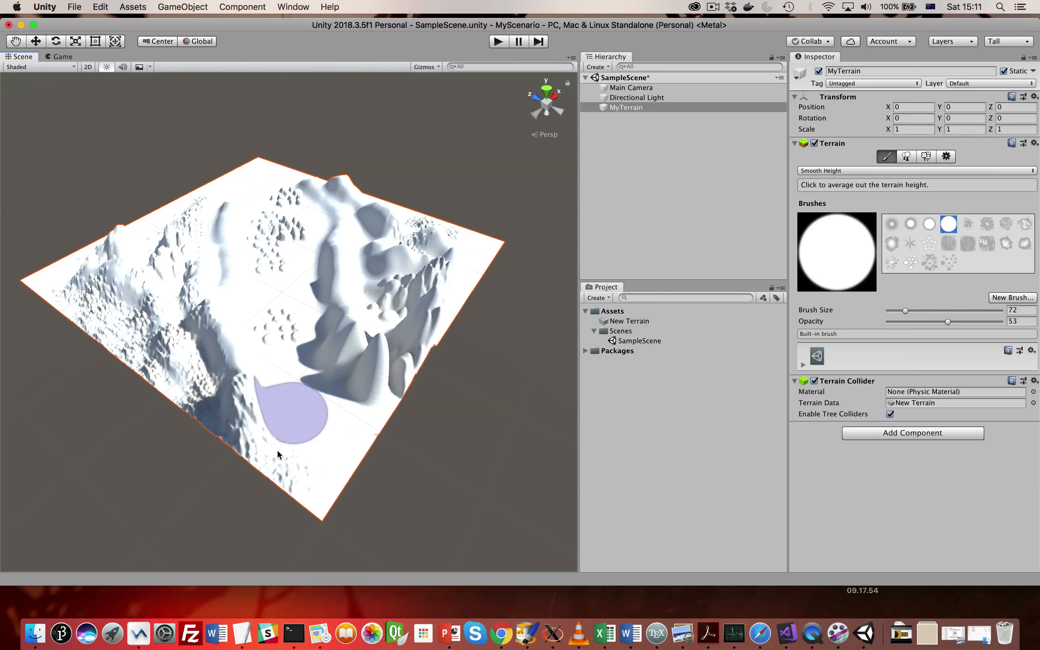
- Import sand.jpg, stone.jpg and grass.jpeg from the Downloads folder in Finder into the Unity project's Scenes folder
{"action": "left_click", "coordinate": [37, 633]}
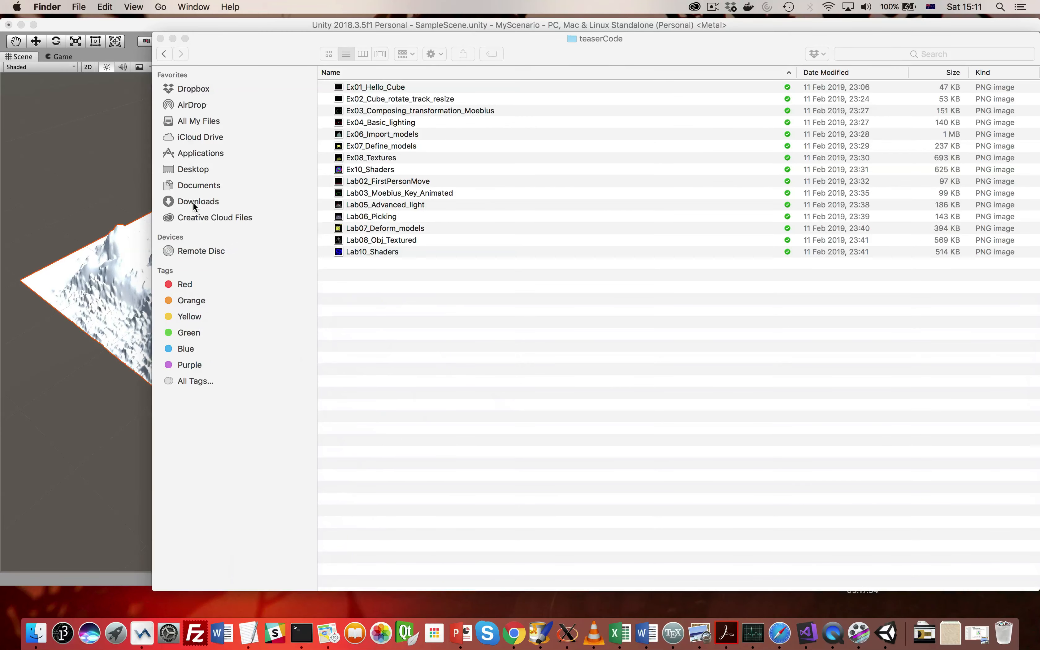
{"action": "left_click", "coordinate": [206, 203]}
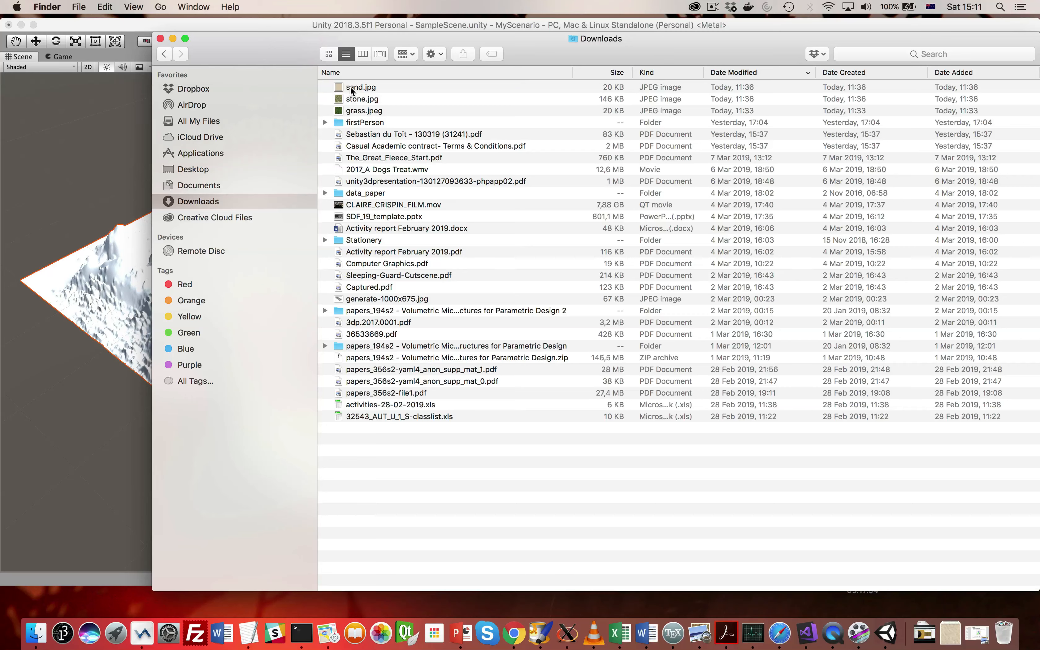
{"action": "left_click", "coordinate": [351, 88]}
{"action": "left_click", "coordinate": [352, 111], "text": "shift"}
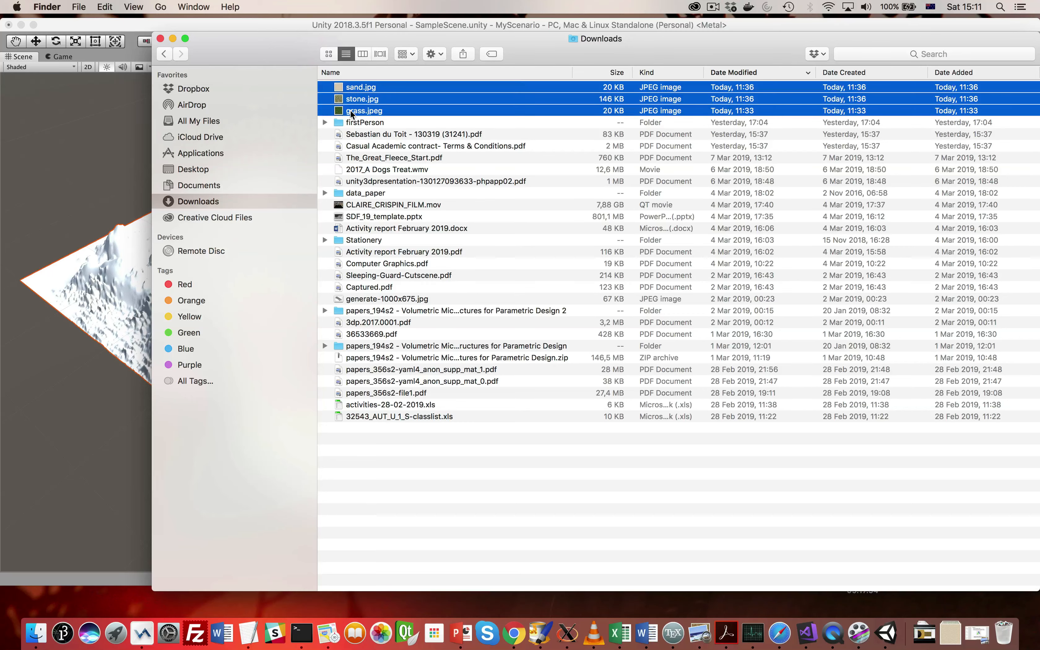
{"action": "left_click_drag", "start_coordinate": [311, 62], "coordinate": [924, 250]}
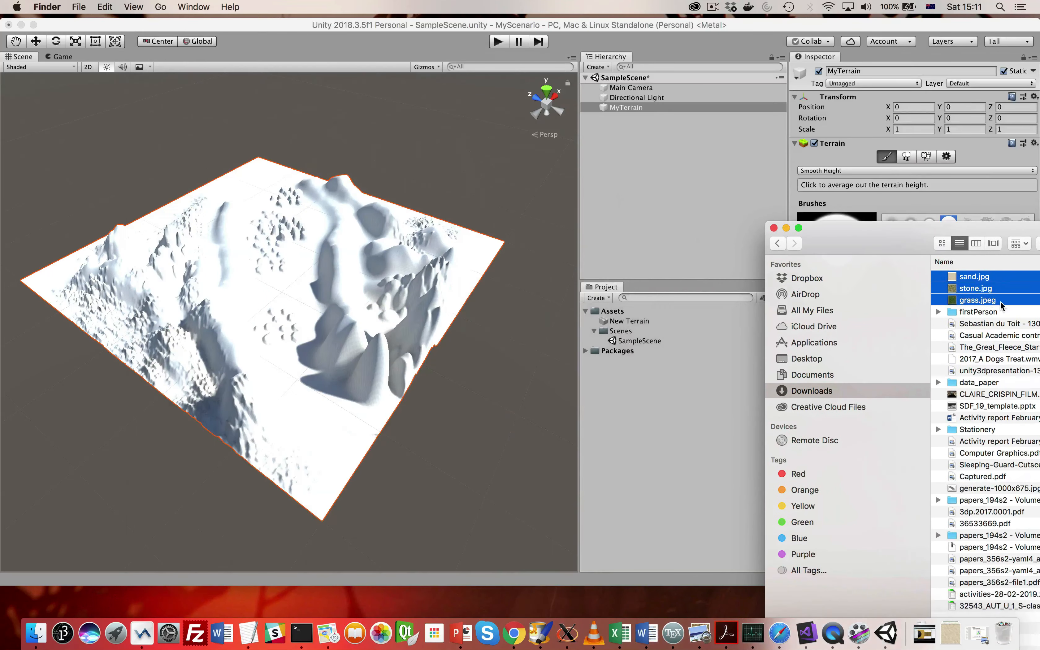
{"action": "left_click_drag", "start_coordinate": [992, 293], "coordinate": [667, 336]}
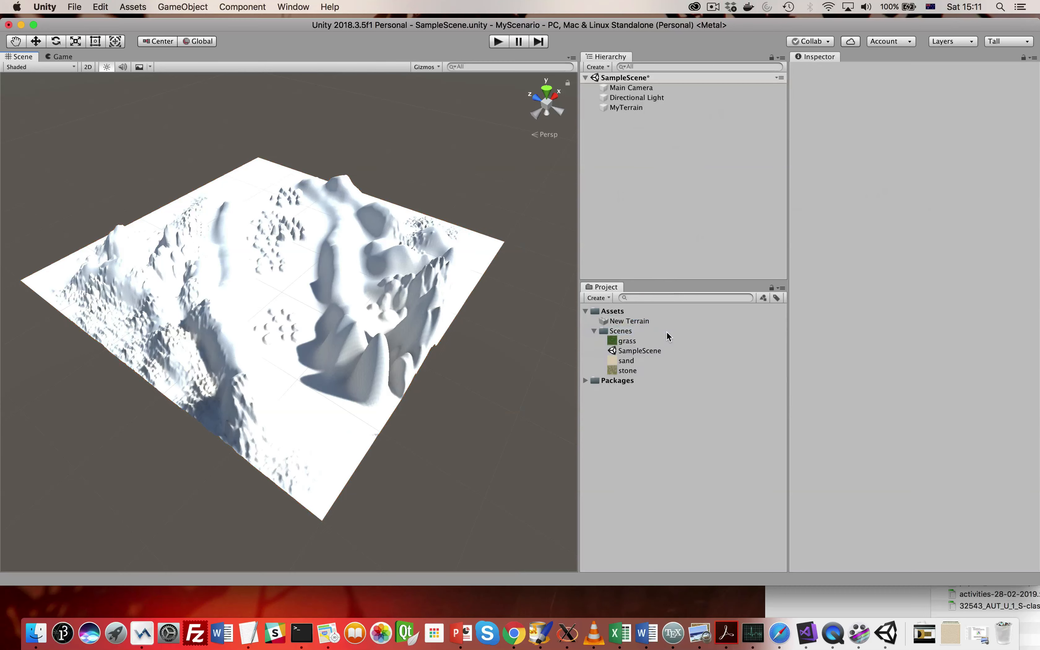
- Create a folder named Texture inside the project's Scenes folder
{"action": "left_click", "coordinate": [621, 331]}
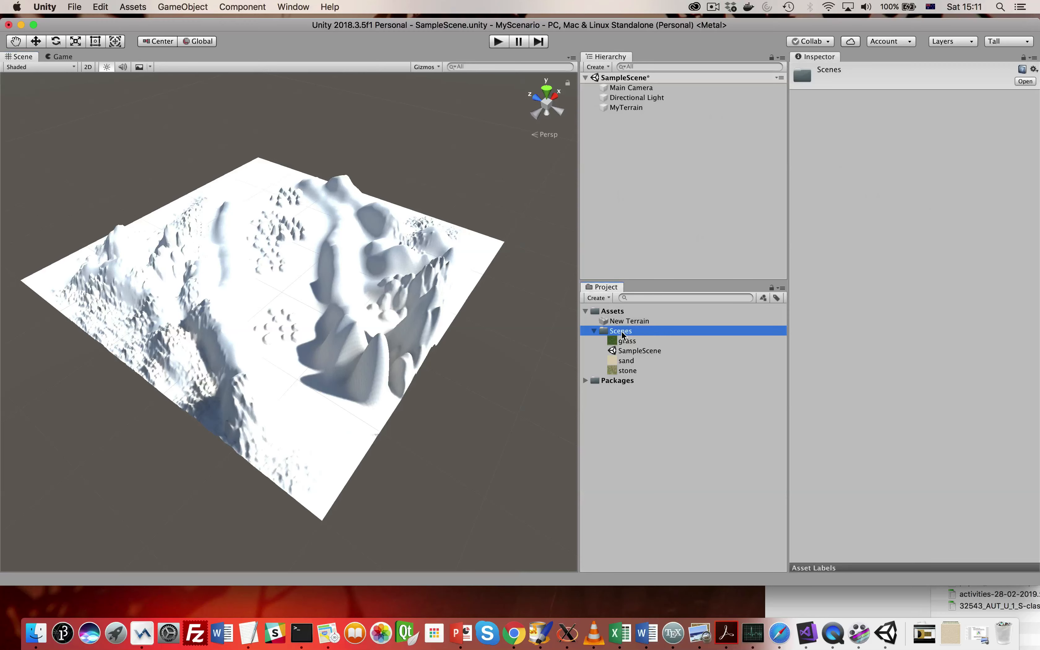
{"action": "right_click", "coordinate": [622, 335]}
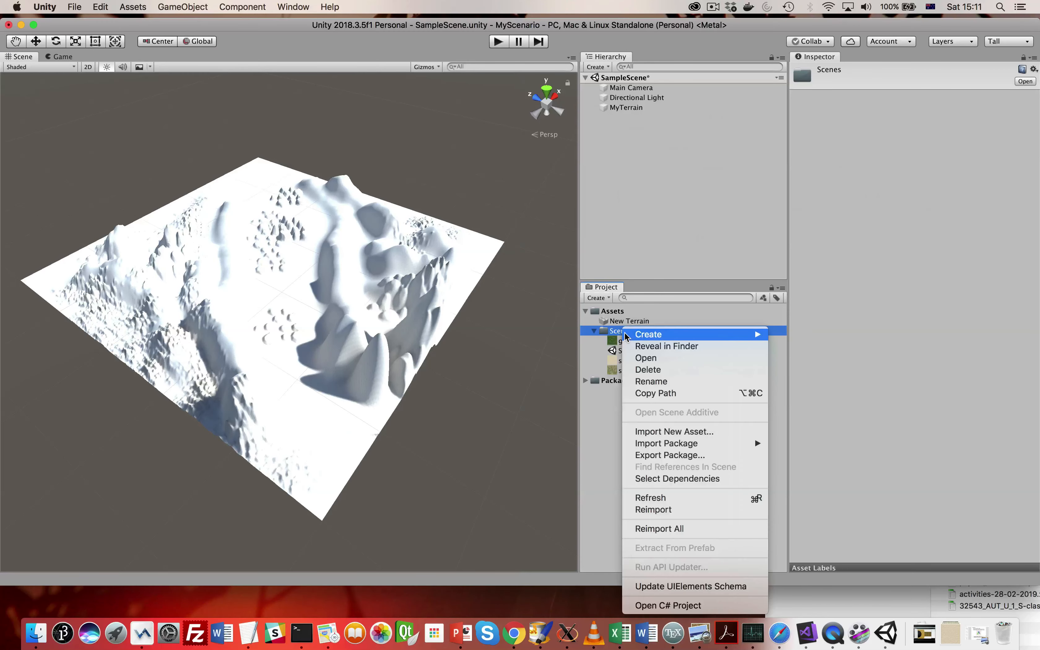
{"action": "mouse_move", "coordinate": [624, 336]}
{"action": "left_click", "coordinate": [795, 171]}
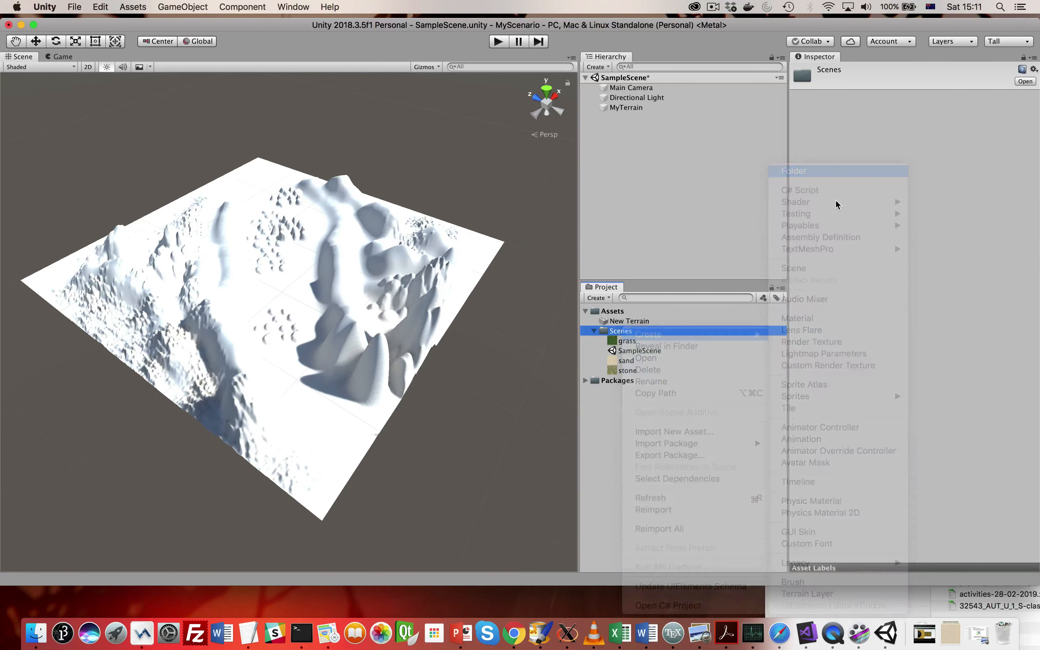
{"action": "type", "text": "Text"}
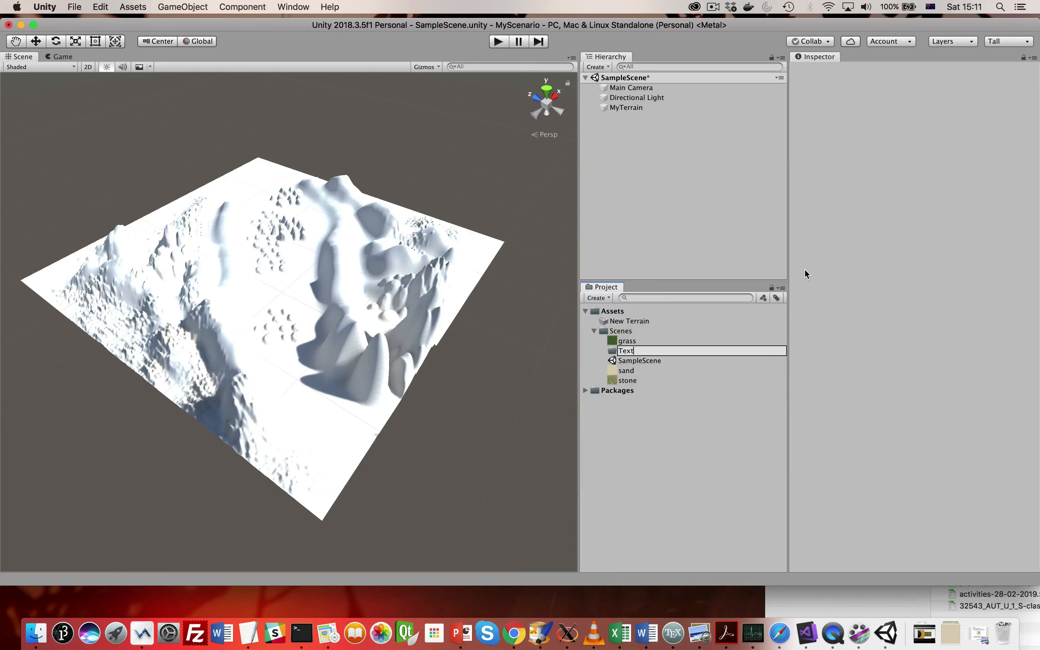
{"action": "type", "text": "ure"}
{"action": "key", "text": "Return"}
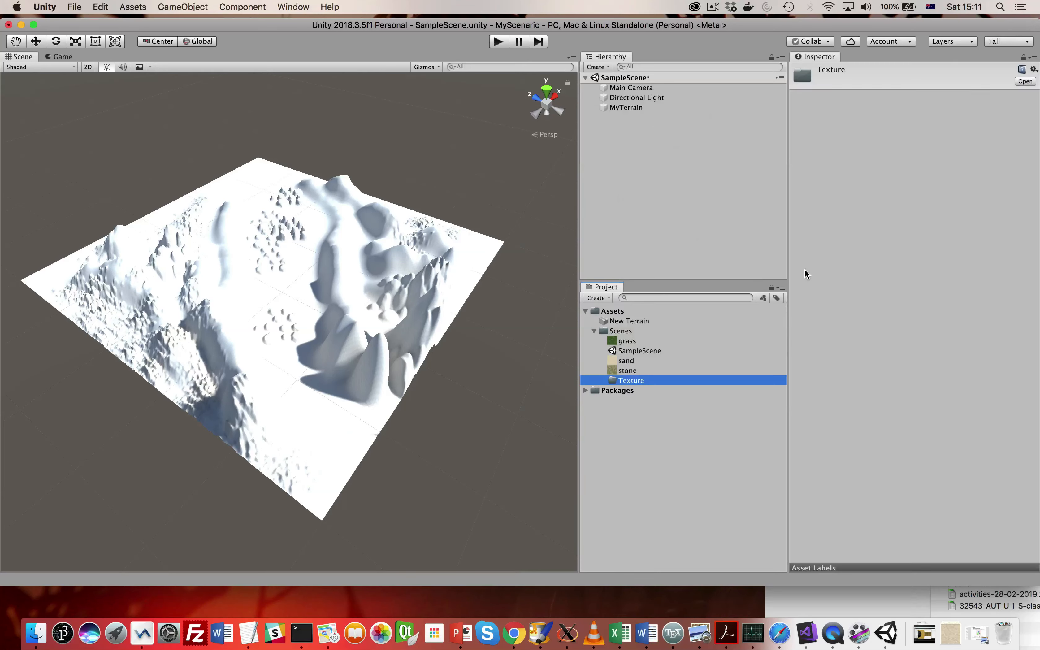
- Move the sand, stone and grass images into the Texture folder
{"action": "left_click", "coordinate": [630, 361]}
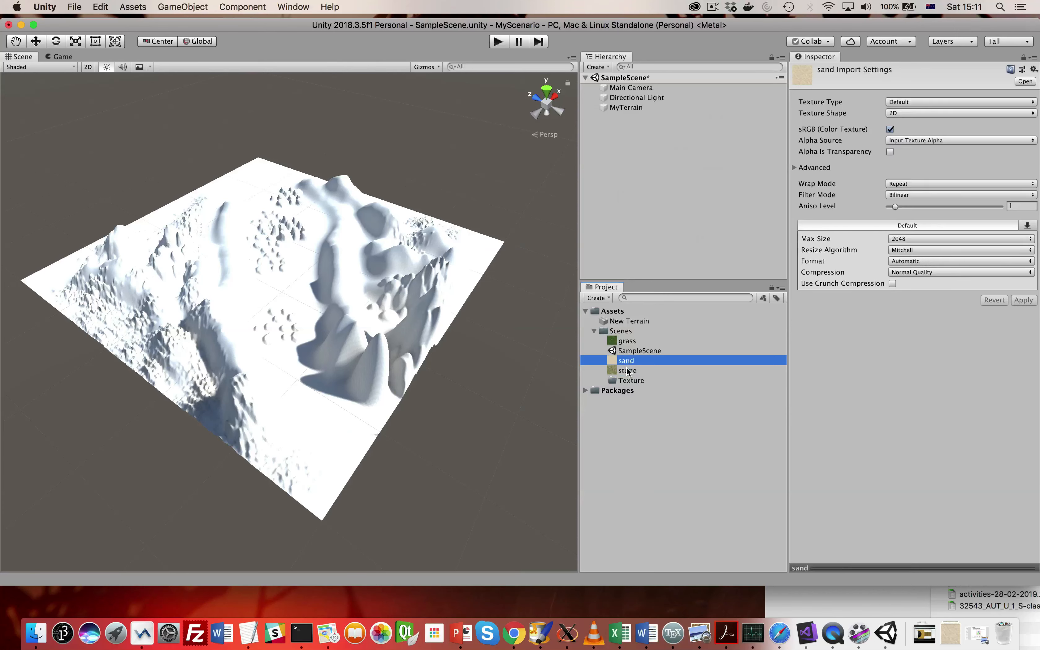
{"action": "left_click", "coordinate": [626, 371], "text": "shift"}
{"action": "left_click_drag", "start_coordinate": [626, 378], "coordinate": [630, 361]}
{"action": "left_click", "coordinate": [622, 342]}
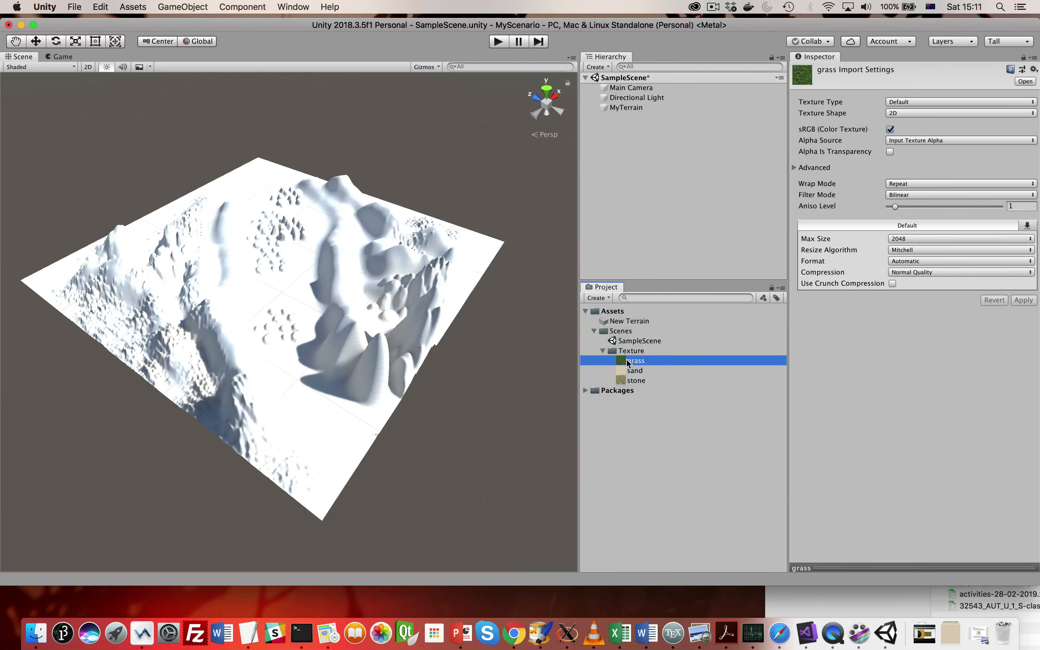
- Preview grass.jpeg from Finder's Downloads folder, and close both the image and the Finder window
{"action": "left_click", "coordinate": [36, 632]}
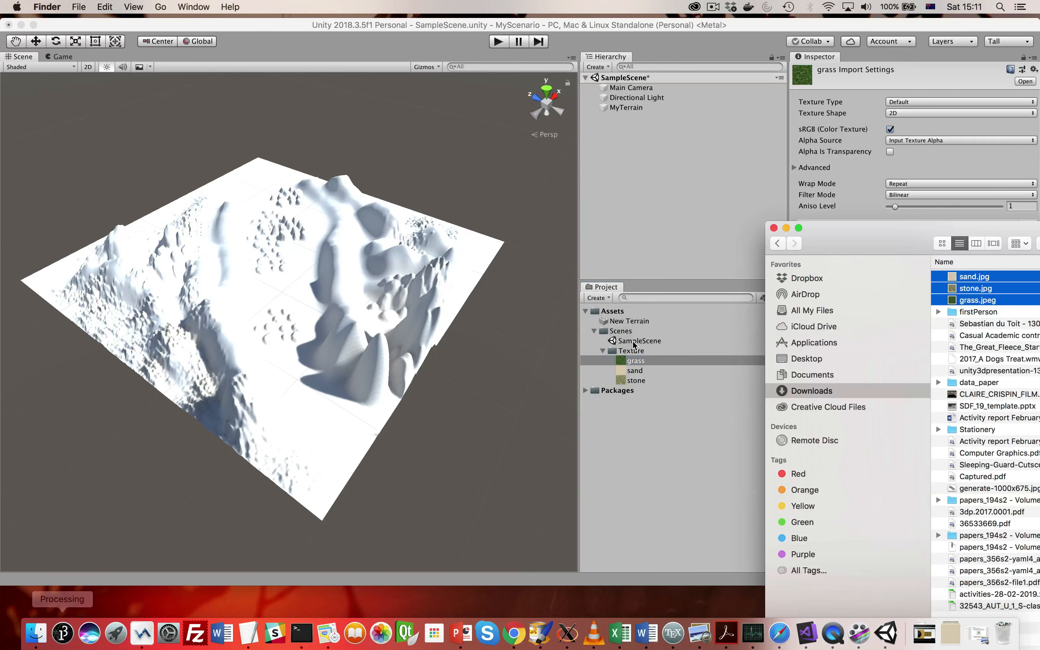
{"action": "left_click_drag", "start_coordinate": [892, 232], "coordinate": [278, 123]}
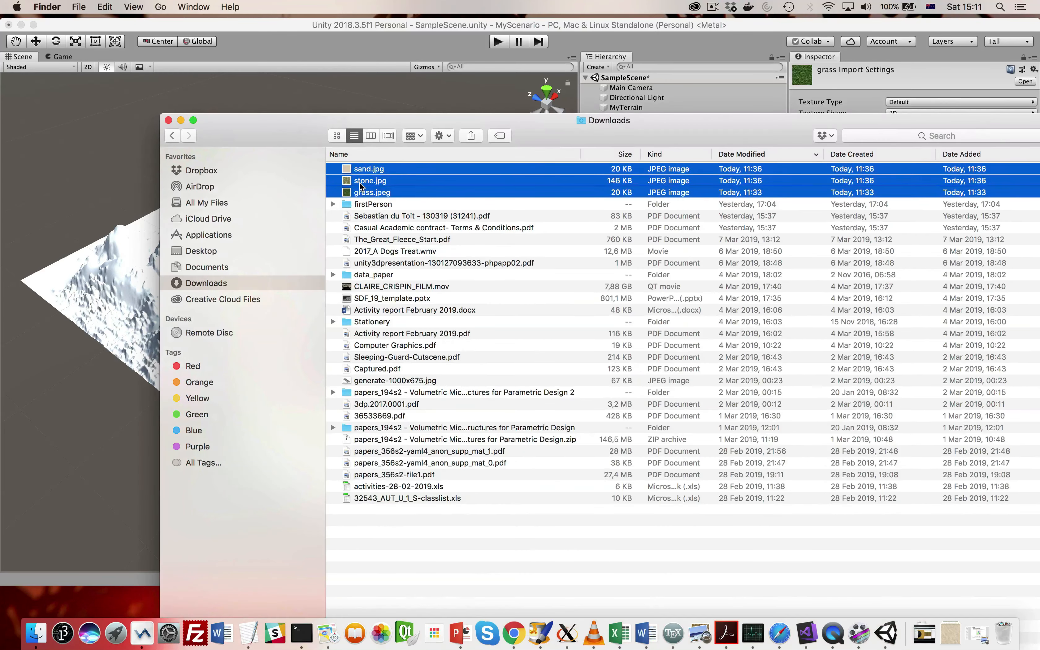
{"action": "double_click", "coordinate": [368, 196]}
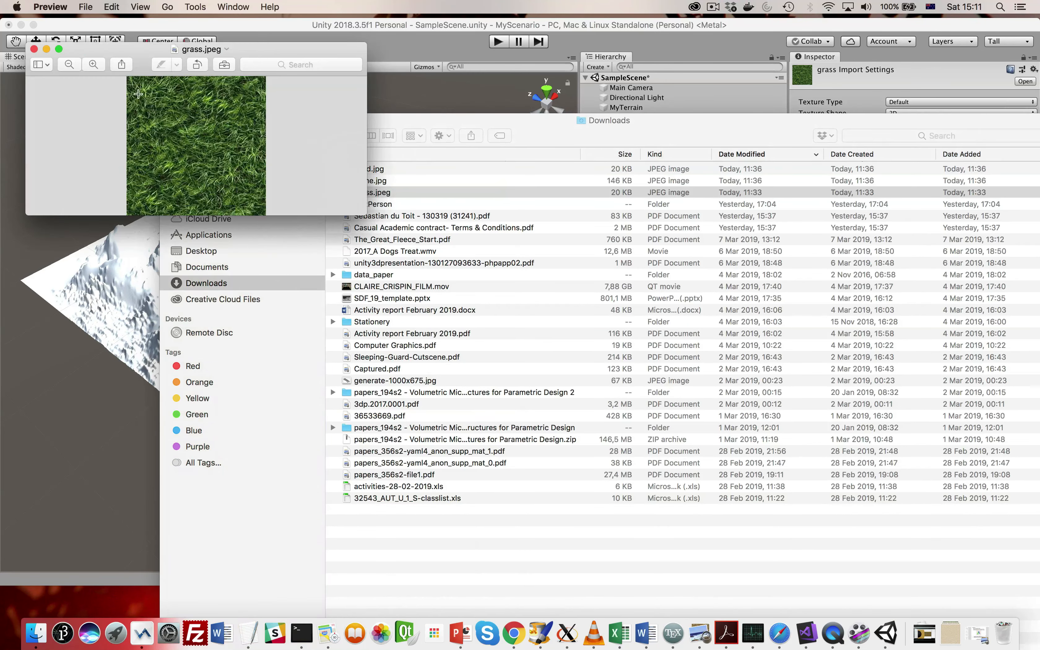
{"action": "left_click", "coordinate": [34, 49]}
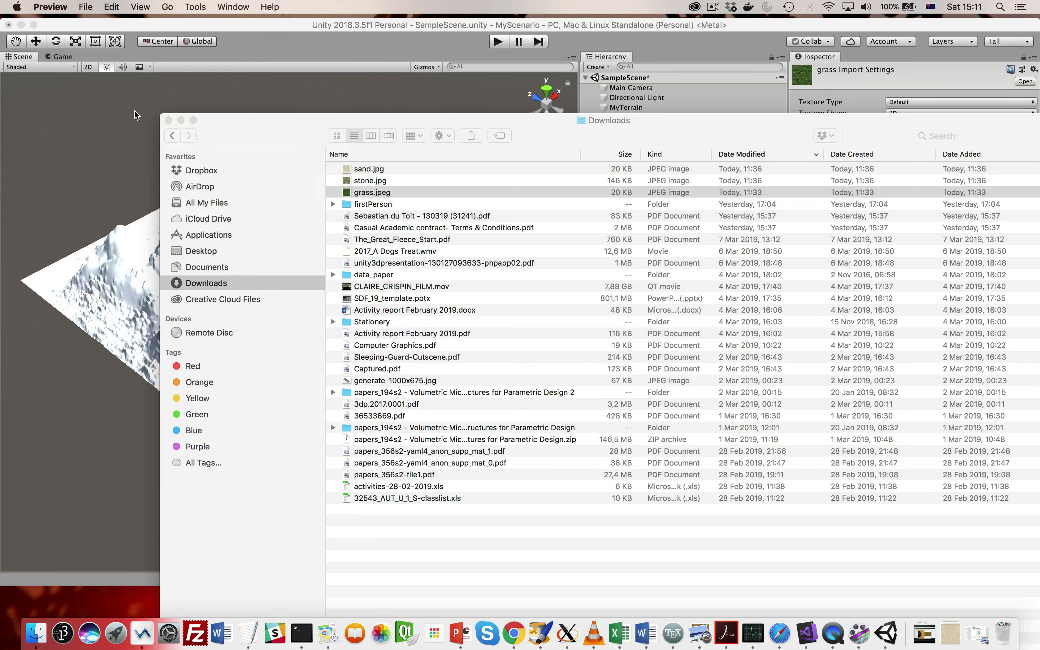
{"action": "left_click", "coordinate": [168, 121]}
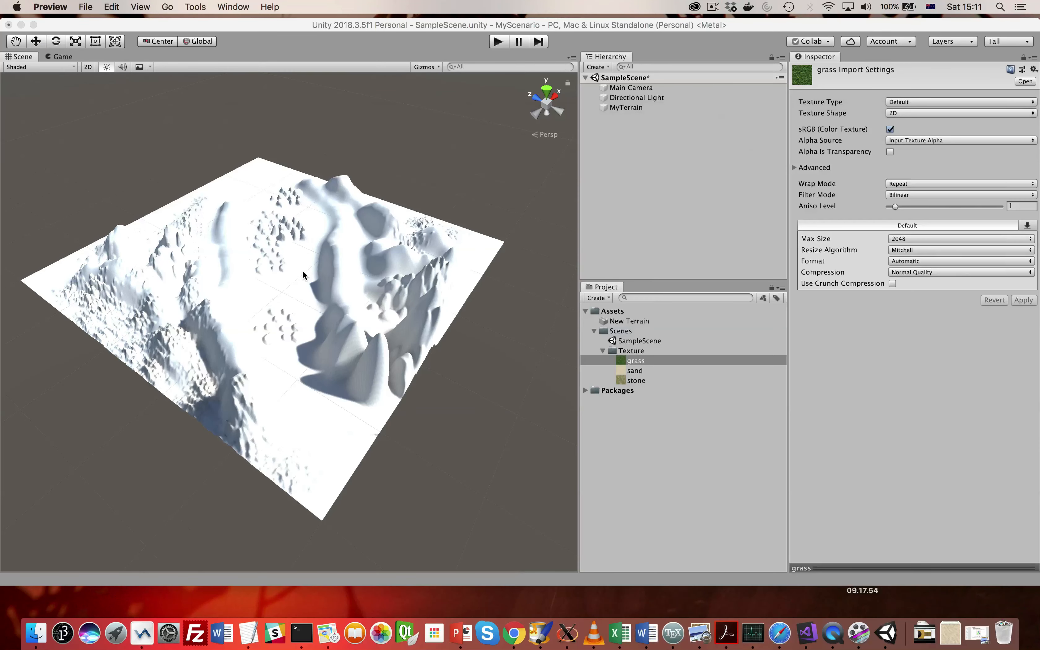
- Select MyTerrain, switch to the Paint Texture tool and create a terrain layer from the sand texture
{"action": "right_click_drag", "start_coordinate": [301, 309], "coordinate": [290, 292]}
{"action": "mouse_move", "coordinate": [300, 347]}
{"action": "middle_mouse_down"}
{"action": "mouse_move", "coordinate": [300, 335]}
{"action": "mouse_move", "coordinate": [290, 340]}
{"action": "middle_mouse_up"}
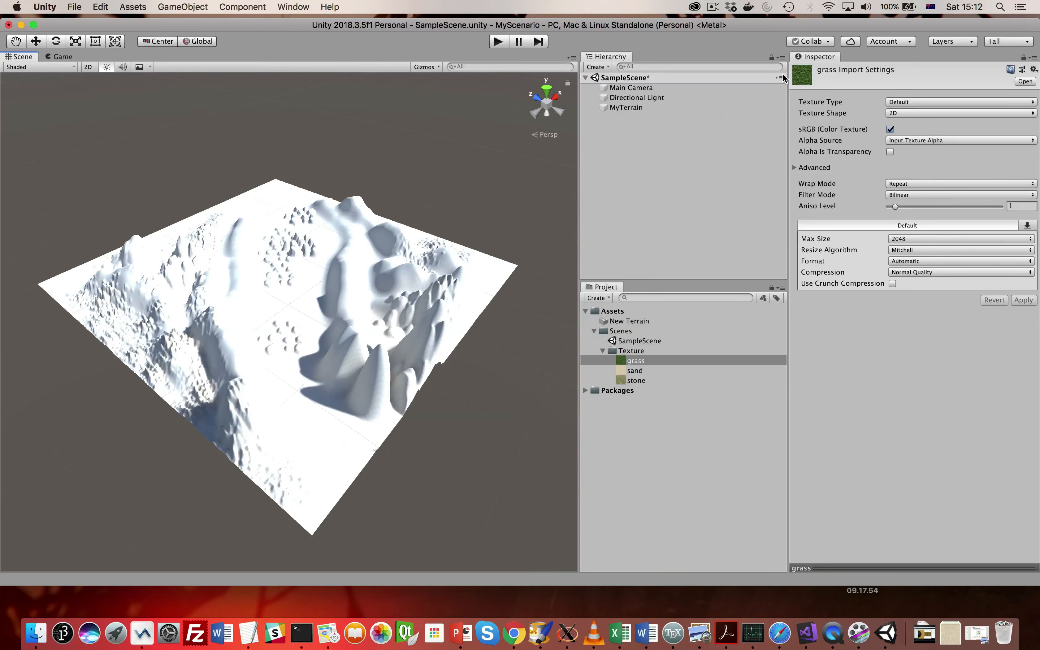
{"action": "left_click", "coordinate": [326, 304]}
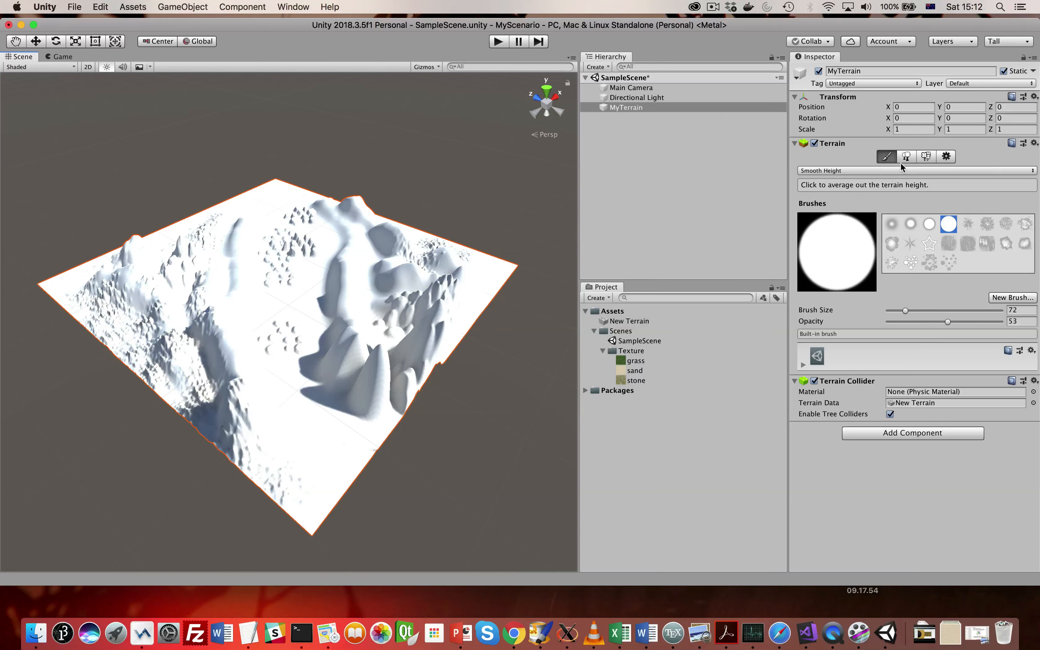
{"action": "left_click", "coordinate": [880, 170]}
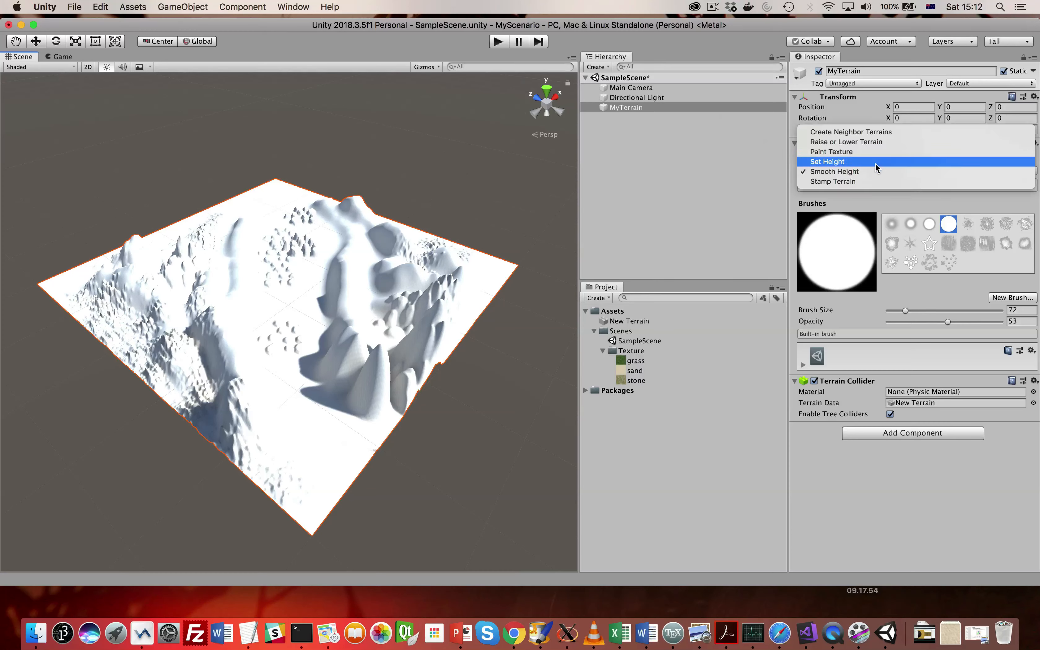
{"action": "left_click", "coordinate": [872, 153]}
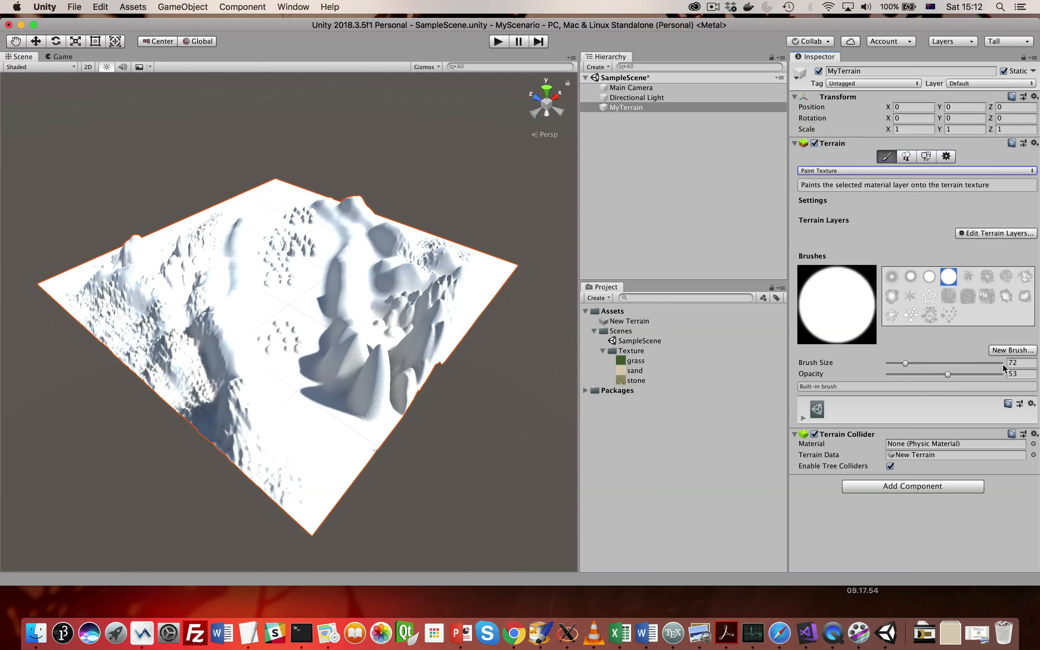
{"action": "left_click", "coordinate": [982, 234]}
{"action": "left_click", "coordinate": [985, 240]}
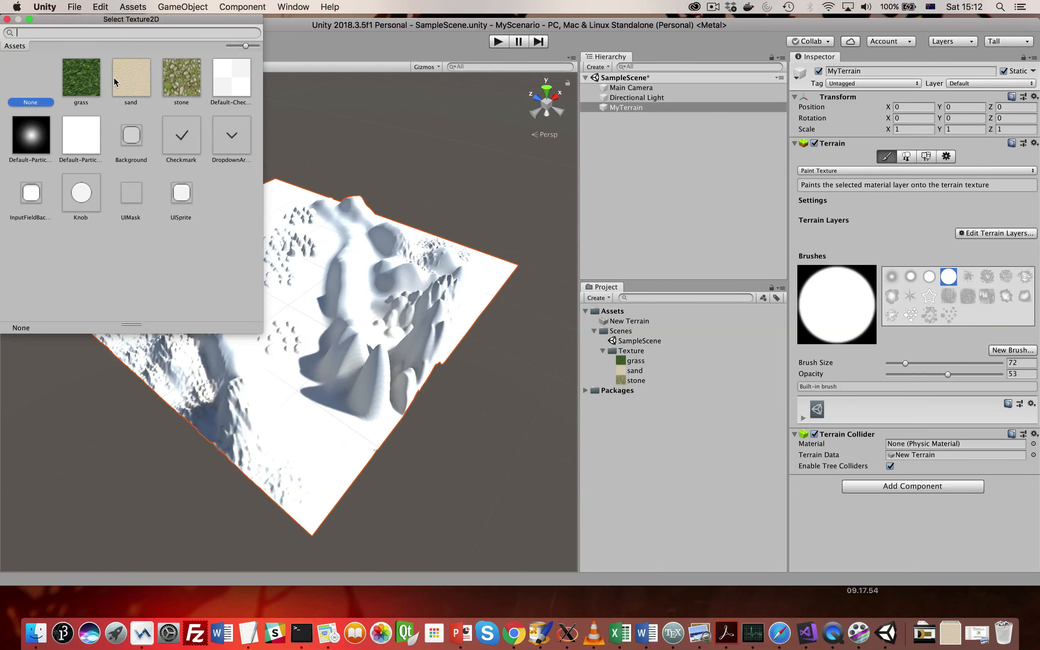
{"action": "left_click", "coordinate": [124, 79]}
{"action": "double_click", "coordinate": [125, 83]}
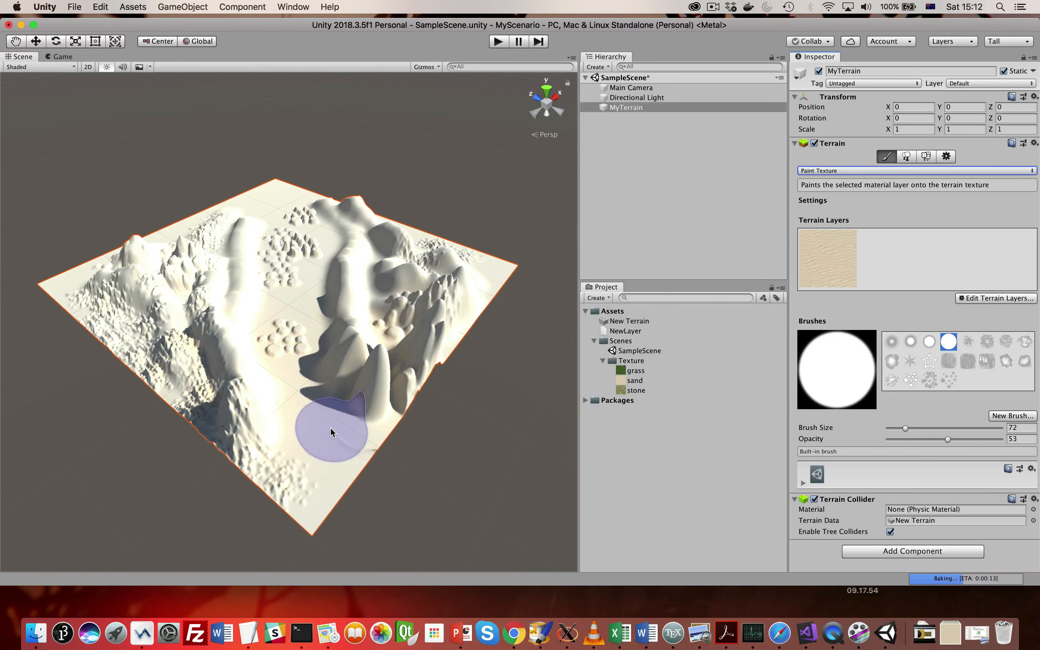
- Examine the sand texture on the terrain's small mounds up close and across the whole terrain
{"action": "scroll", "coordinate": [330, 427], "scroll_direction": "down", "scroll_amount": 2}
{"action": "scroll", "coordinate": [330, 431], "scroll_direction": "up", "scroll_amount": 6}
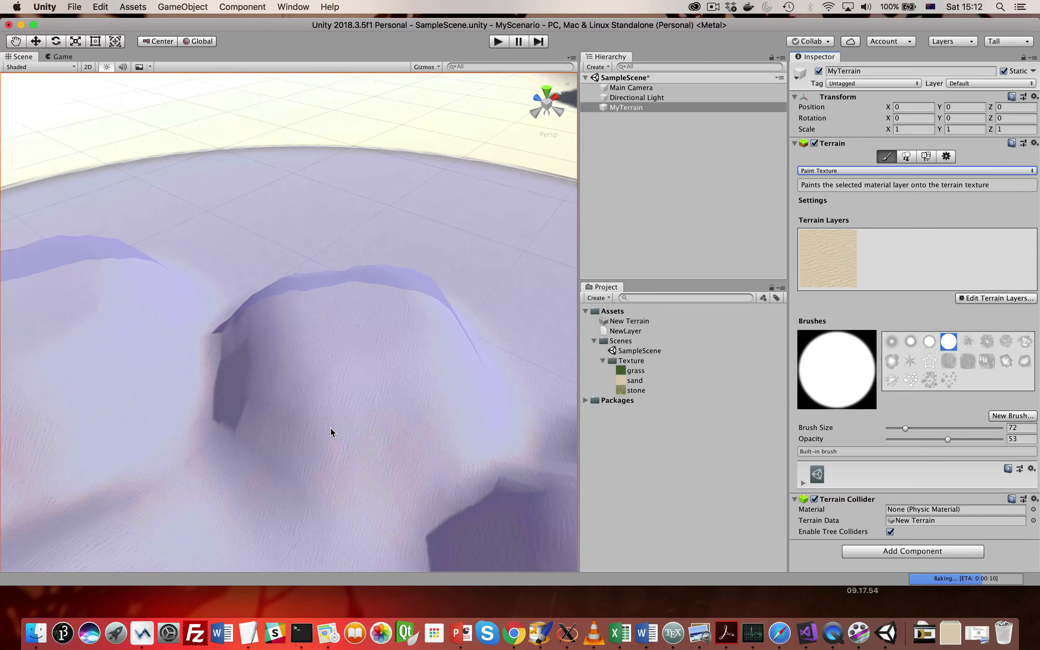
{"action": "scroll", "coordinate": [330, 432], "scroll_direction": "down", "scroll_amount": 3}
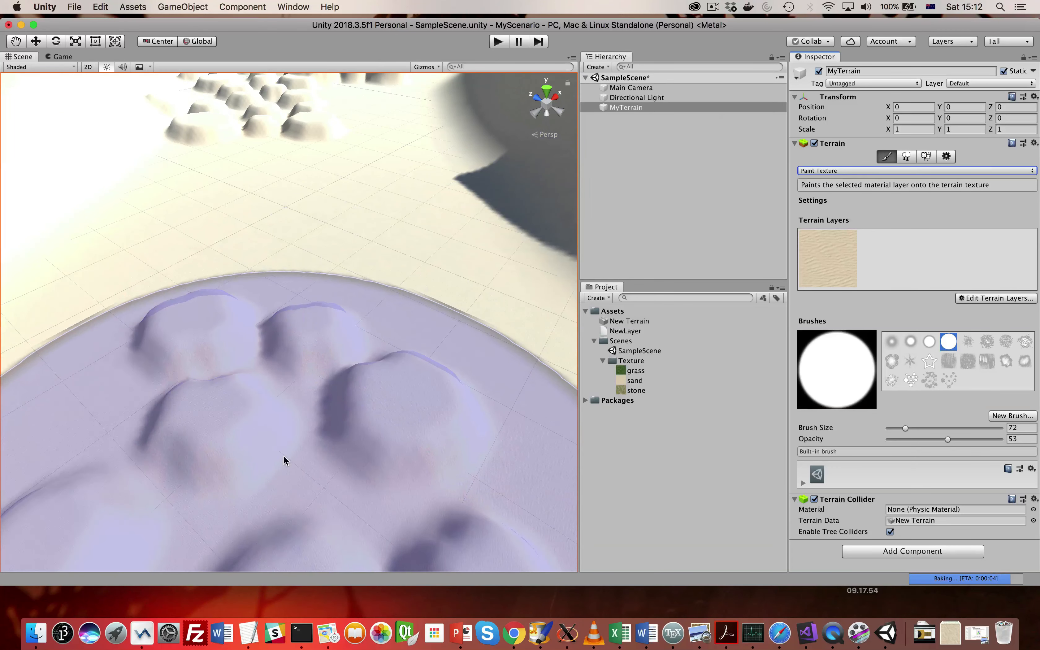
{"action": "scroll", "coordinate": [287, 448], "scroll_direction": "up", "scroll_amount": 5}
{"action": "scroll", "coordinate": [286, 449], "scroll_direction": "down", "scroll_amount": 2}
{"action": "scroll", "coordinate": [359, 423], "scroll_direction": "down", "scroll_amount": 5}
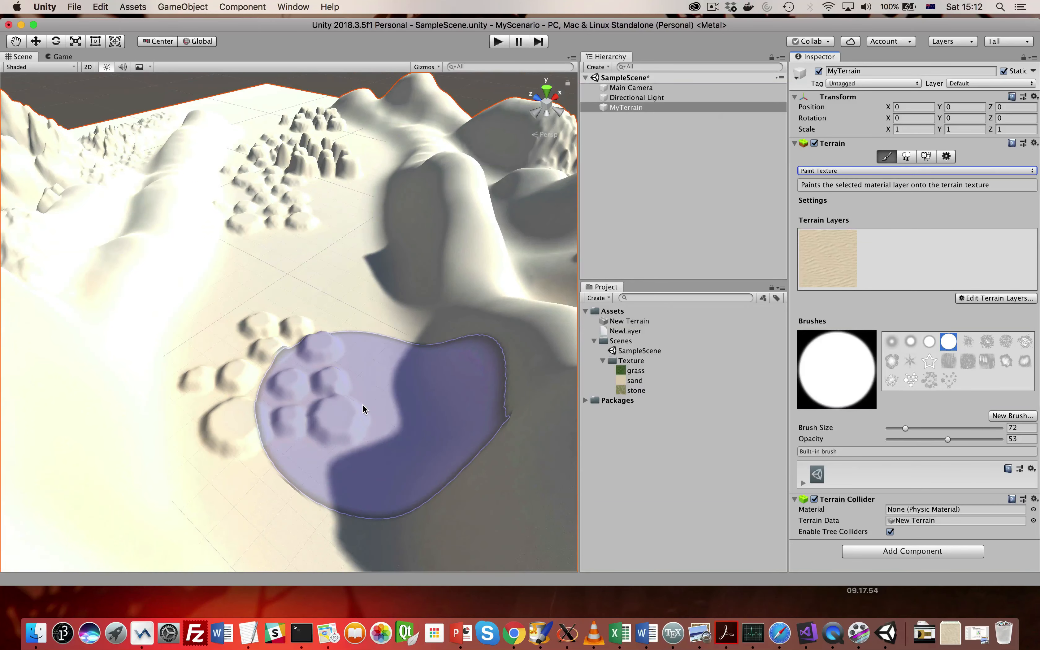
{"action": "scroll", "coordinate": [362, 404], "scroll_direction": "down", "scroll_amount": 8}
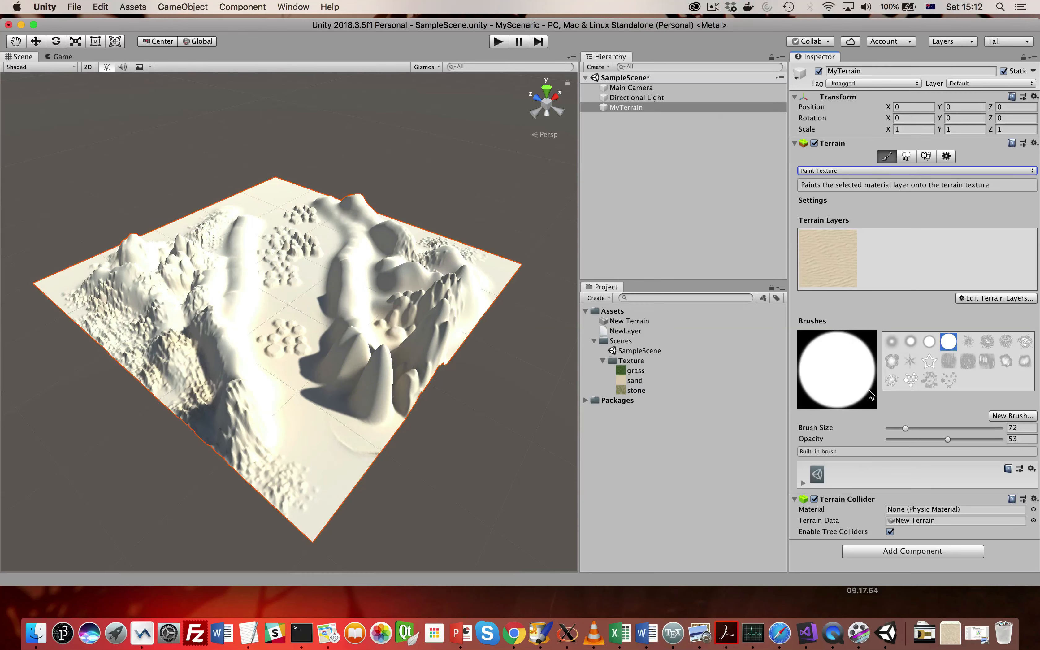
- Select the sand terrain layer, show its settings and set its tiling size to 20 in X and 20 in Y
{"action": "left_click", "coordinate": [827, 255]}
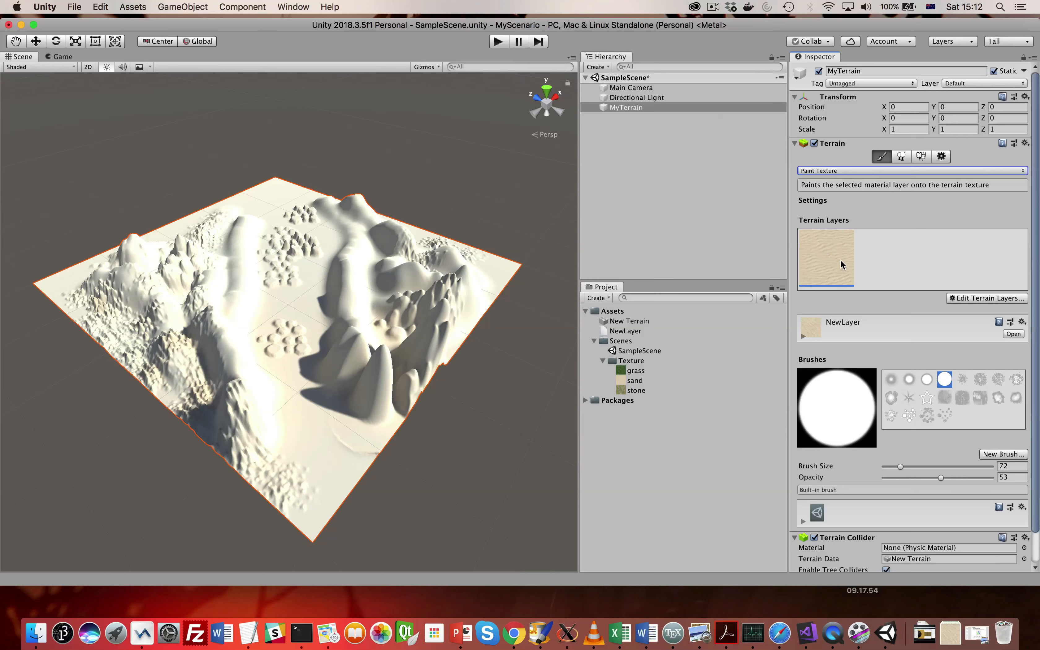
{"action": "scroll", "coordinate": [821, 355], "scroll_direction": "down", "scroll_amount": 3}
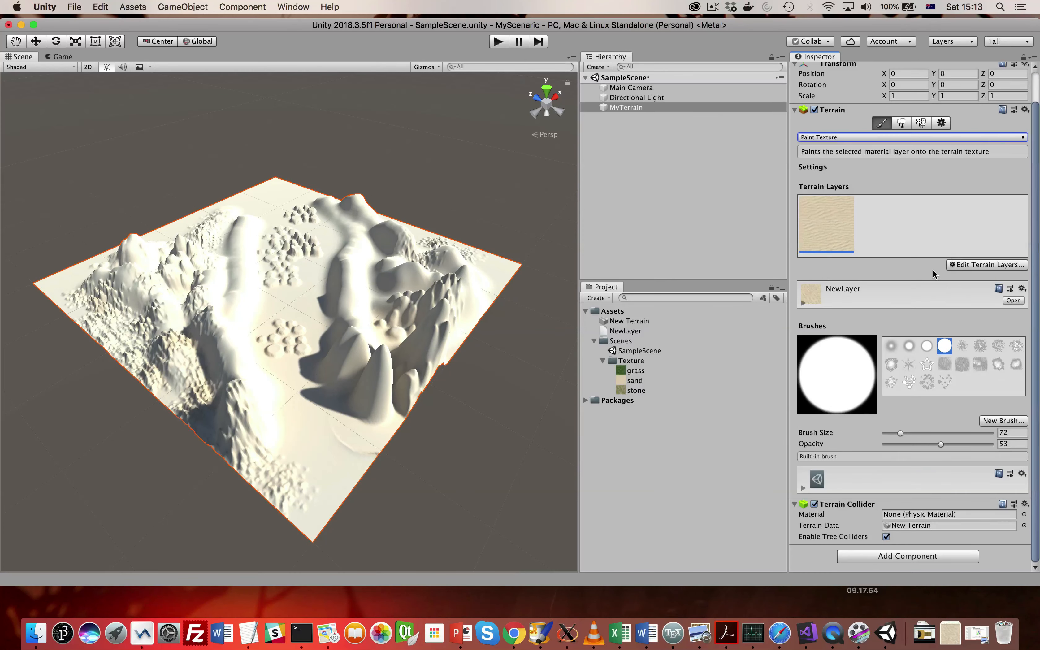
{"action": "left_click", "coordinate": [803, 302]}
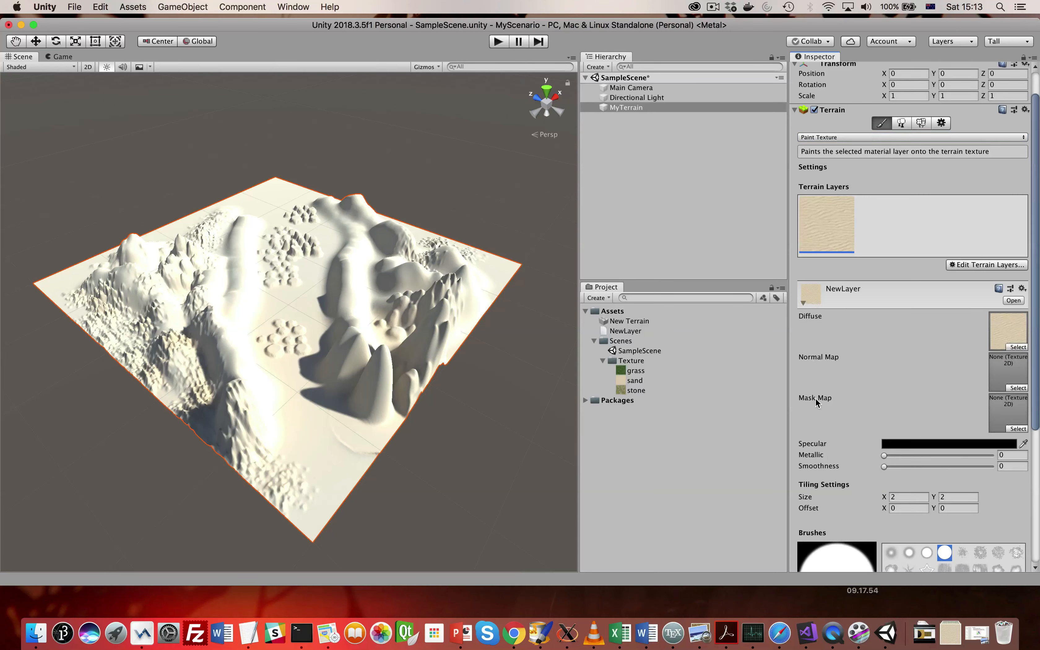
{"action": "scroll", "coordinate": [833, 398], "scroll_direction": "down", "scroll_amount": 4}
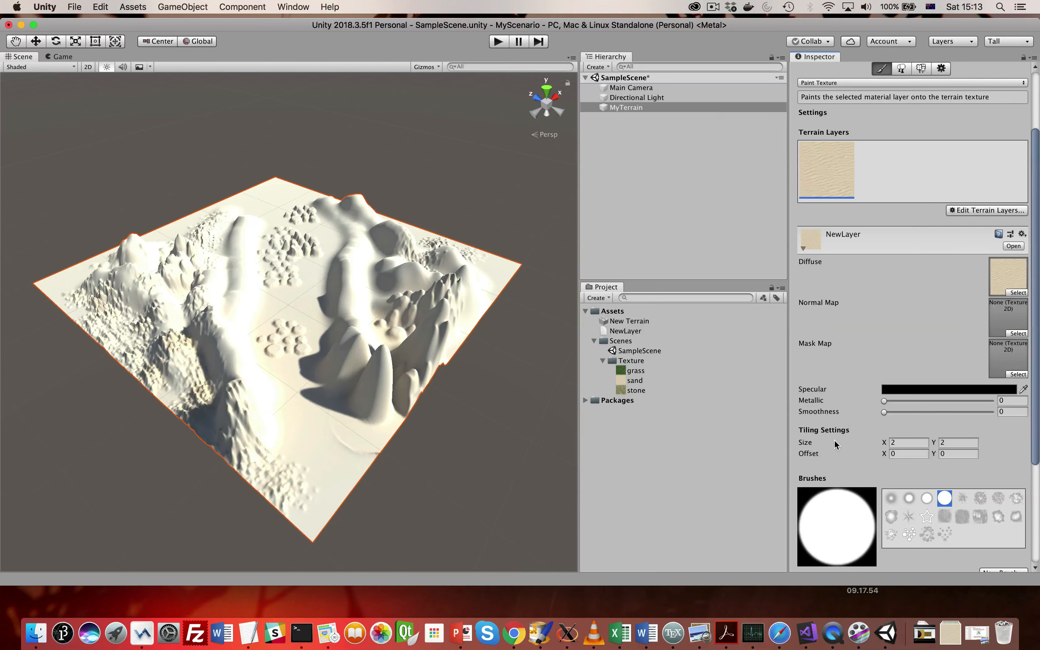
{"action": "scroll", "coordinate": [834, 442], "scroll_direction": "down", "scroll_amount": 5}
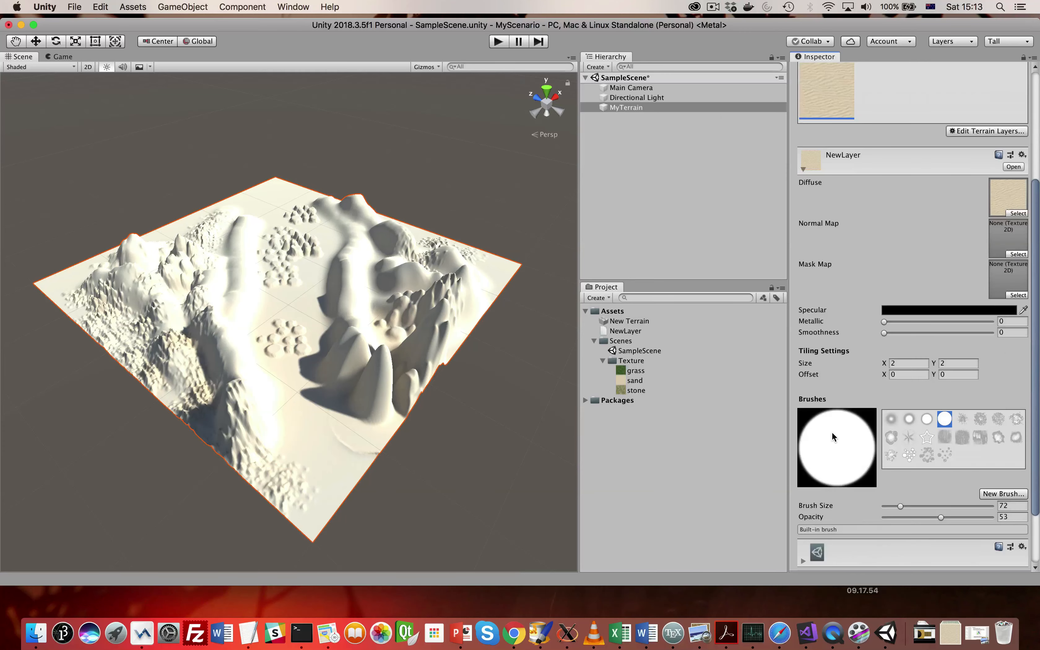
{"action": "left_click", "coordinate": [884, 366]}
{"action": "type", "text": "0"}
{"action": "left_click", "coordinate": [946, 363]}
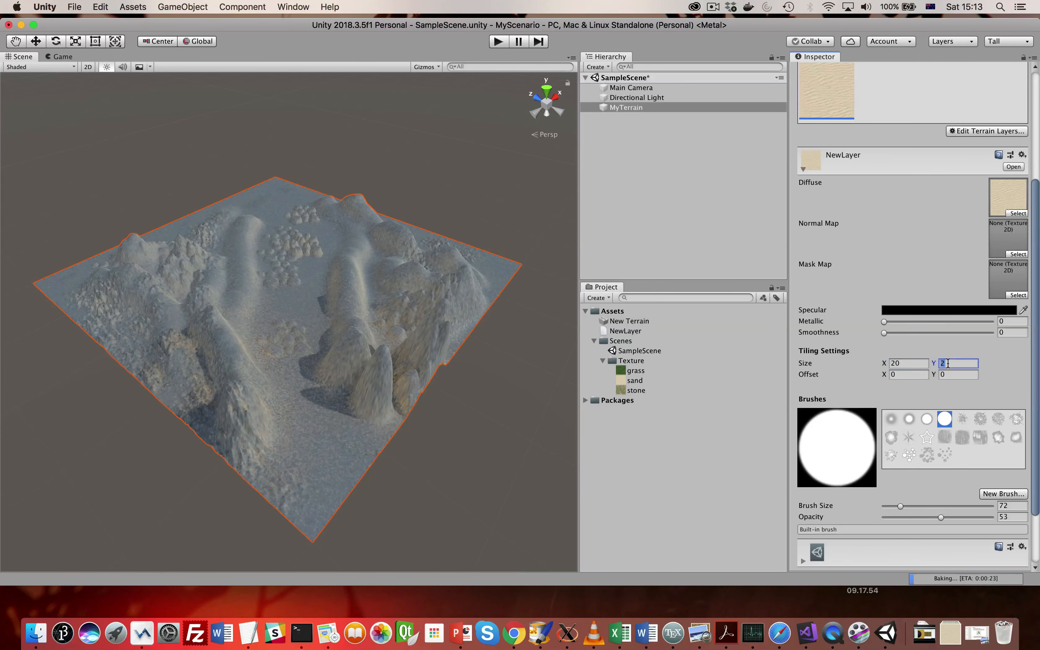
{"action": "type", "text": "20"}
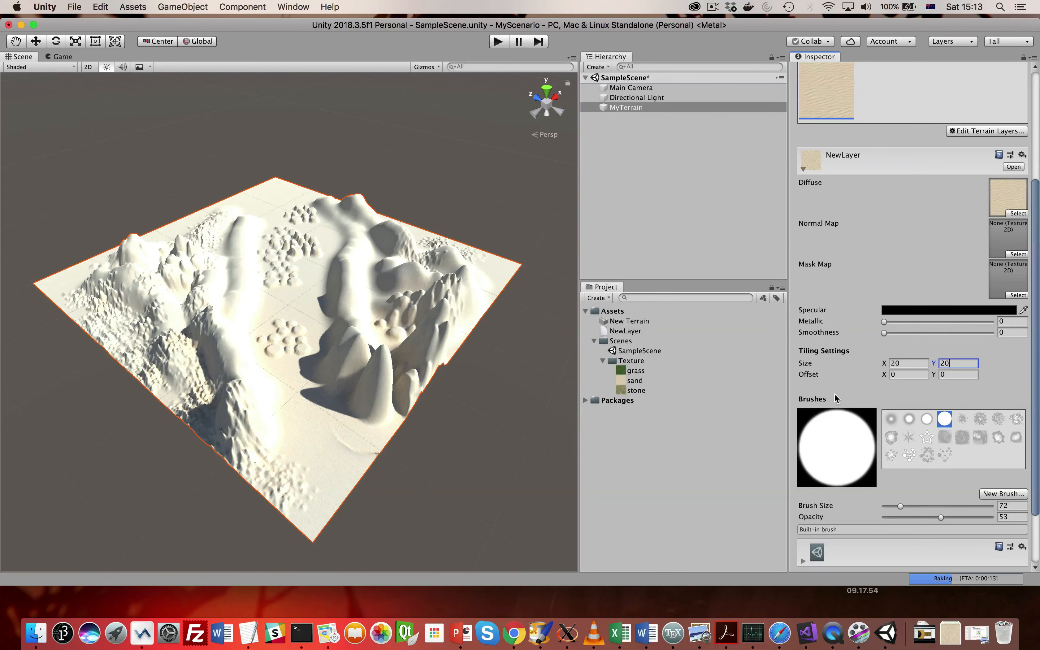
- Set the sand layer's tiling size to 50 in both X and Y
{"action": "left_click", "coordinate": [906, 363]}
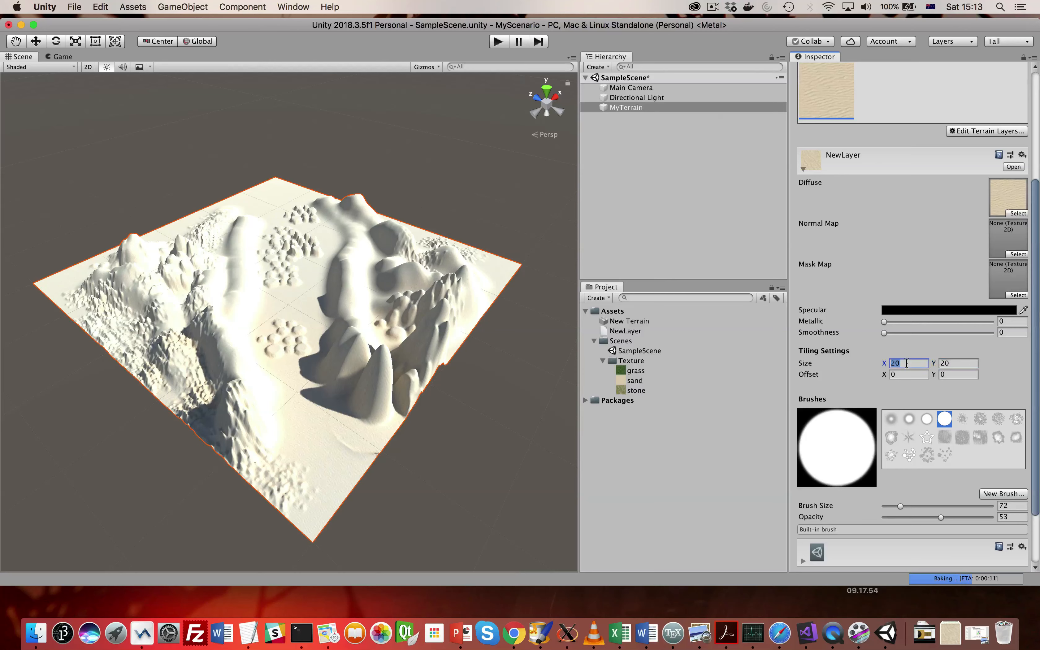
{"action": "type", "text": "50"}
{"action": "left_click", "coordinate": [950, 363]}
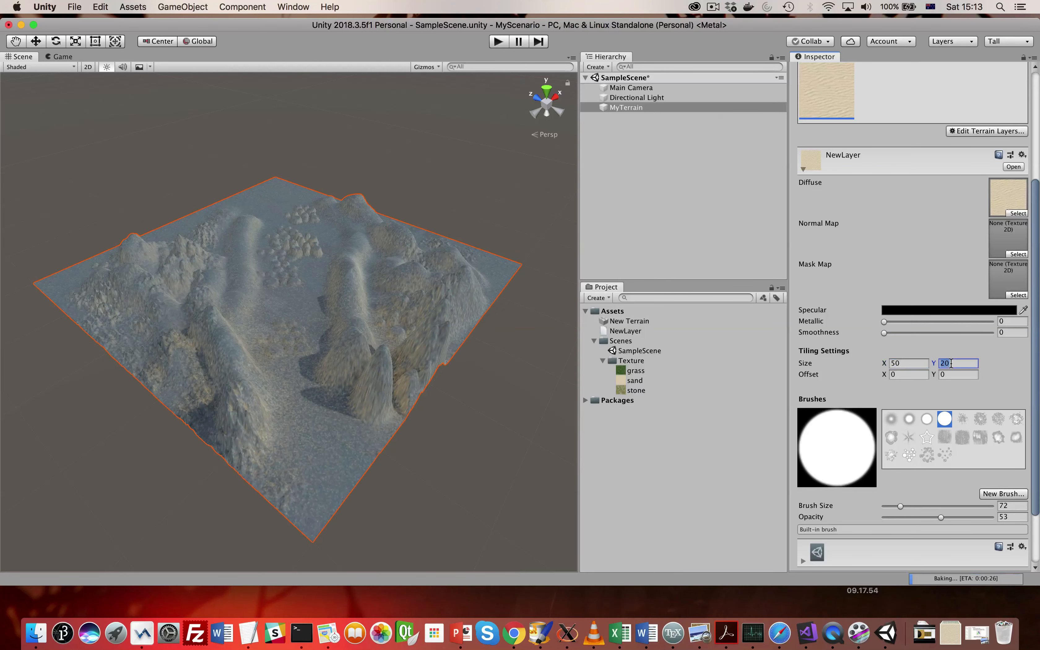
{"action": "type", "text": "50"}
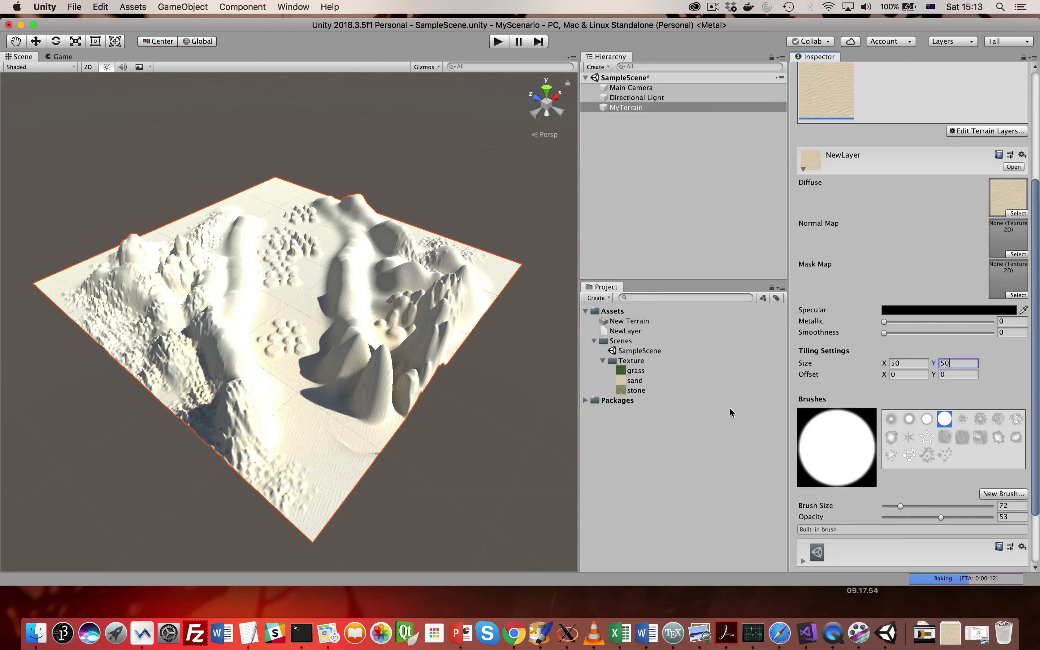
- Set the sand layer's tiling size to 100 in both X and Y and collapse the layer's settings
{"action": "left_click", "coordinate": [910, 363]}
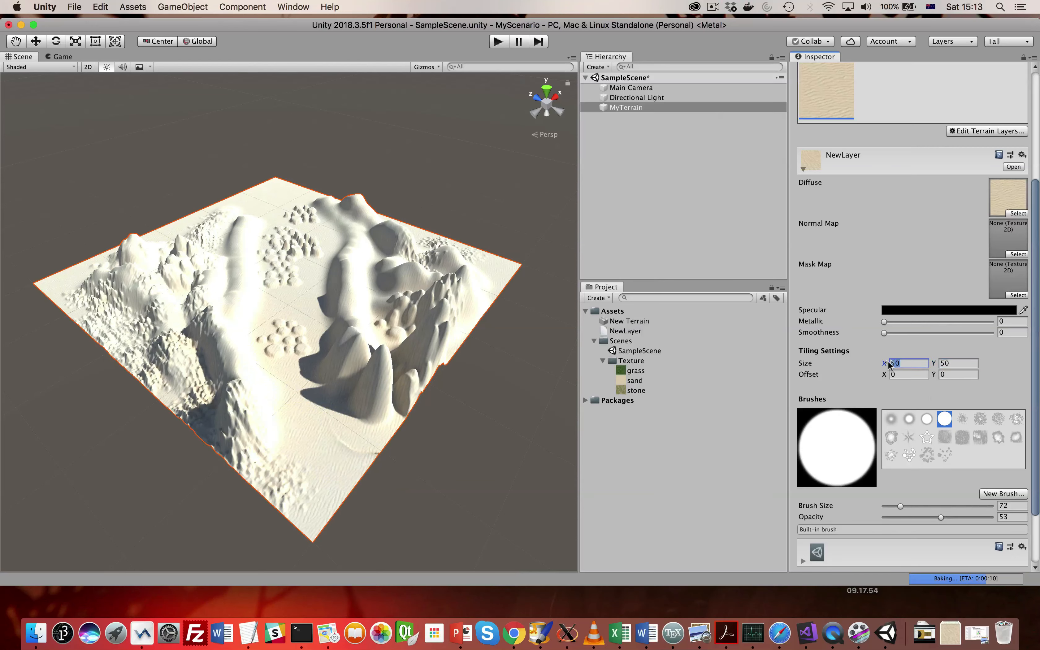
{"action": "type", "text": "100"}
{"action": "left_click", "coordinate": [951, 361]}
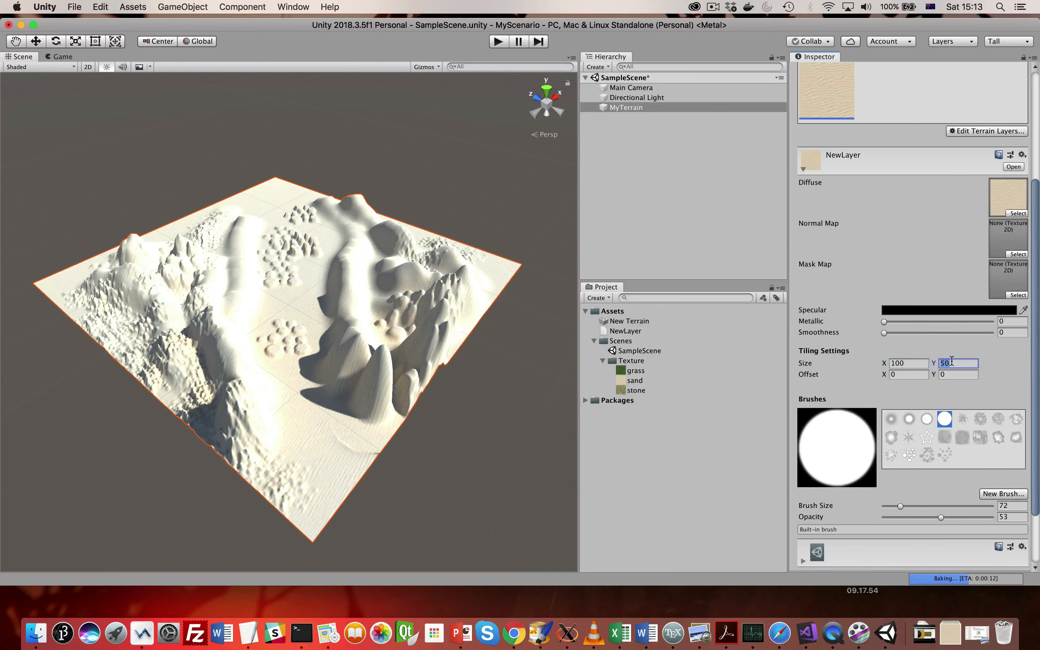
{"action": "type", "text": "100"}
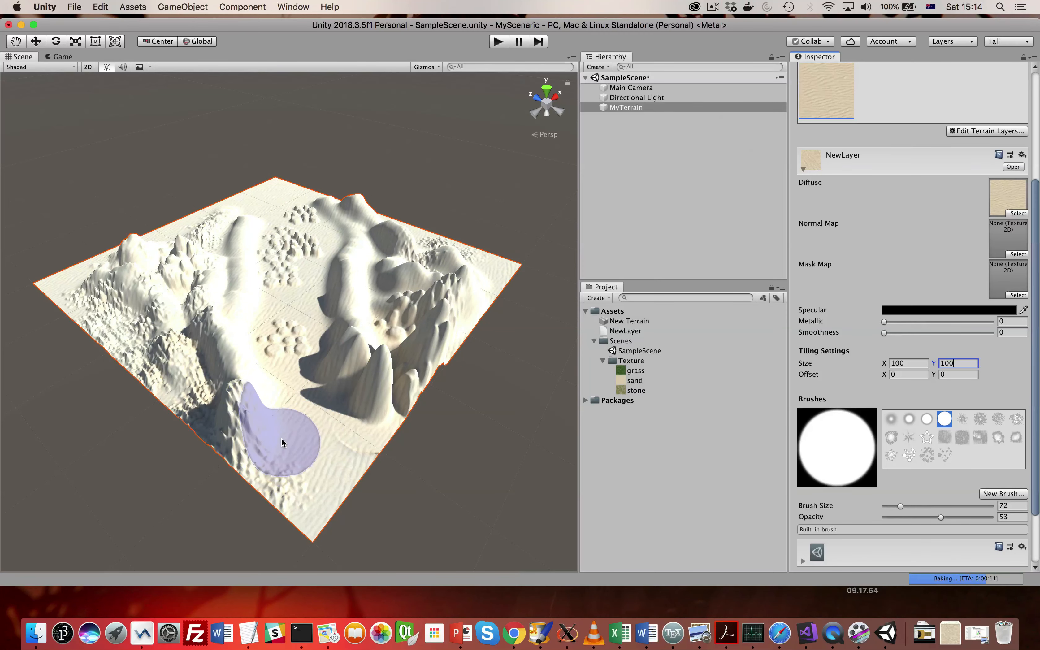
{"action": "mouse_move", "coordinate": [280, 437]}
{"action": "left_mouse_down", "text": "alt"}
{"action": "mouse_move", "coordinate": [281, 421]}
{"action": "mouse_move", "coordinate": [284, 436]}
{"action": "left_mouse_up", "text": "alt"}
{"action": "left_click", "coordinate": [803, 169]}
- Create a second terrain layer from the grass texture
{"action": "scroll", "coordinate": [911, 258], "scroll_direction": "up", "scroll_amount": 5}
{"action": "left_click", "coordinate": [997, 298]}
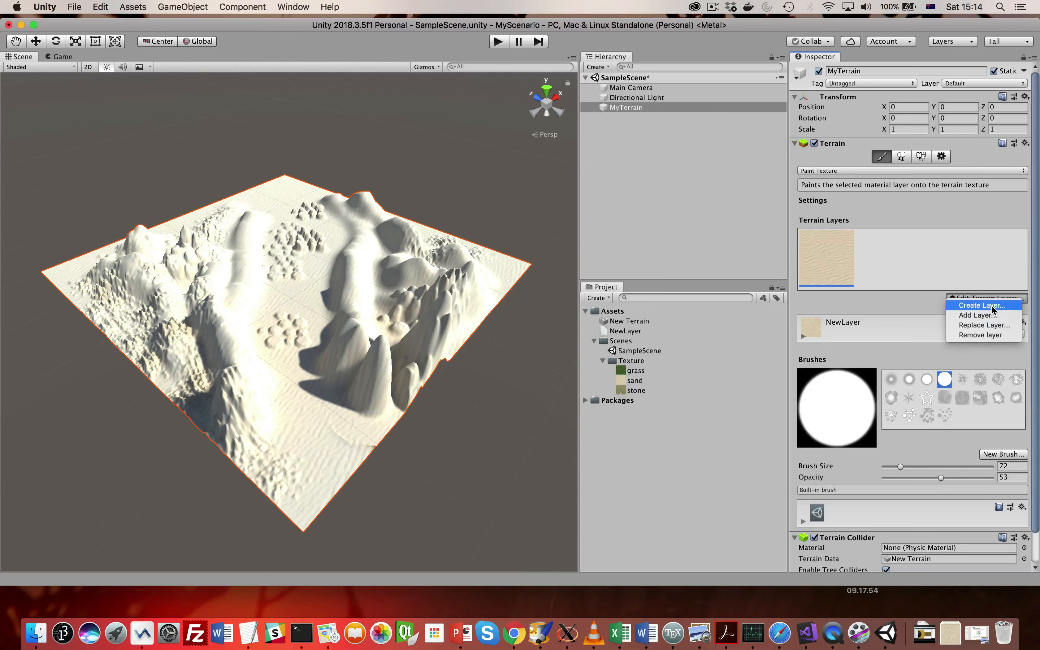
{"action": "left_click", "coordinate": [988, 305]}
{"action": "left_click", "coordinate": [79, 86]}
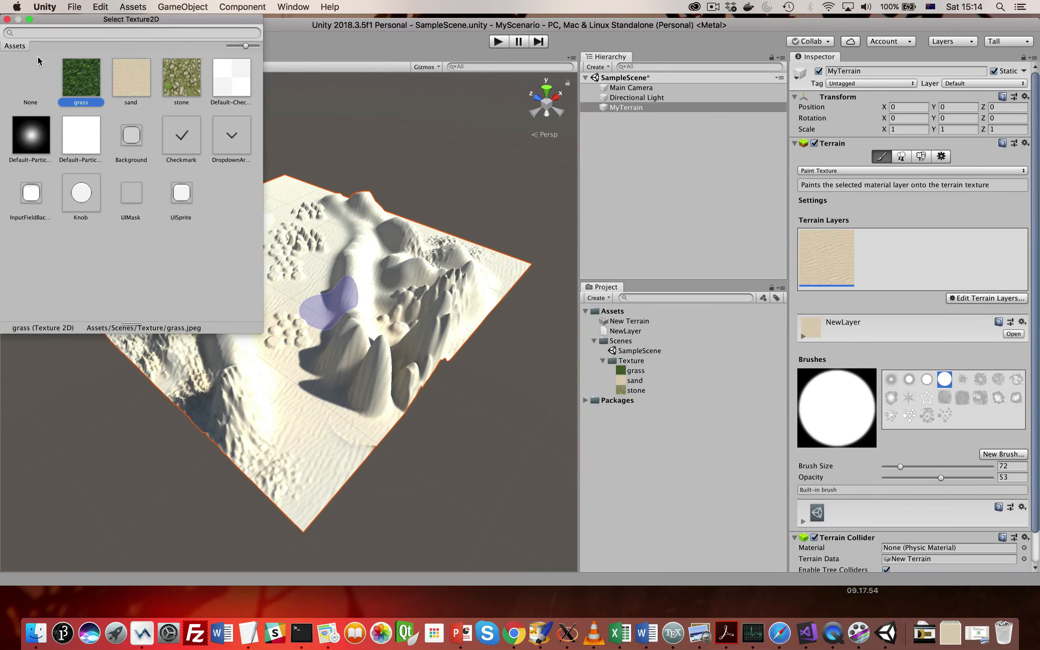
{"action": "left_click", "coordinate": [7, 19]}
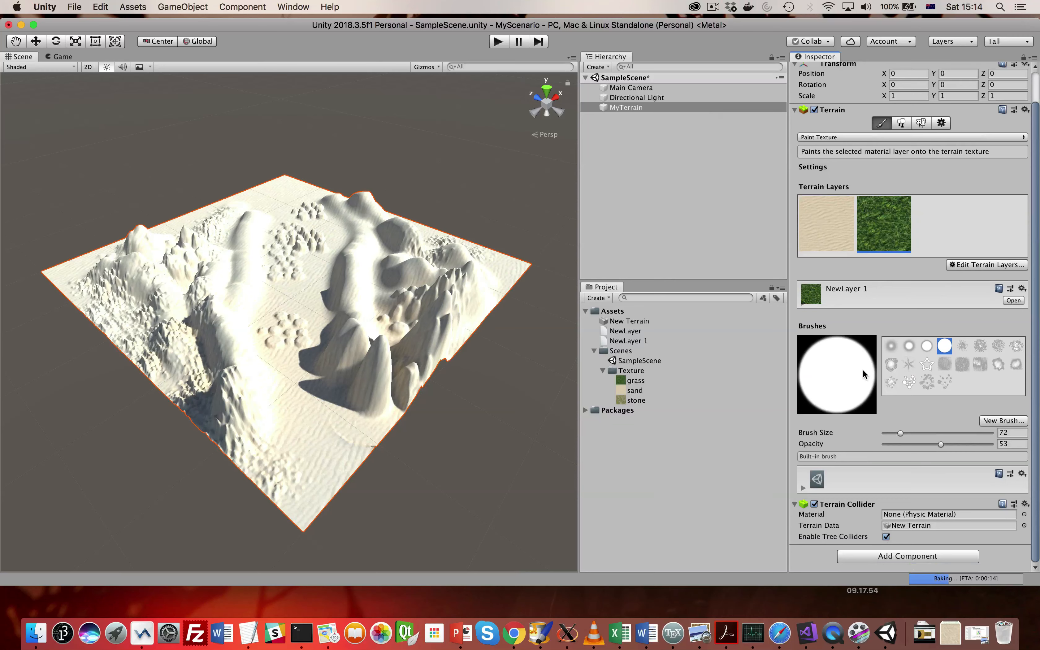
- Set the grass layer's tiling size to 50 in both X and Y and collapse the layer's settings
{"action": "left_click", "coordinate": [847, 294]}
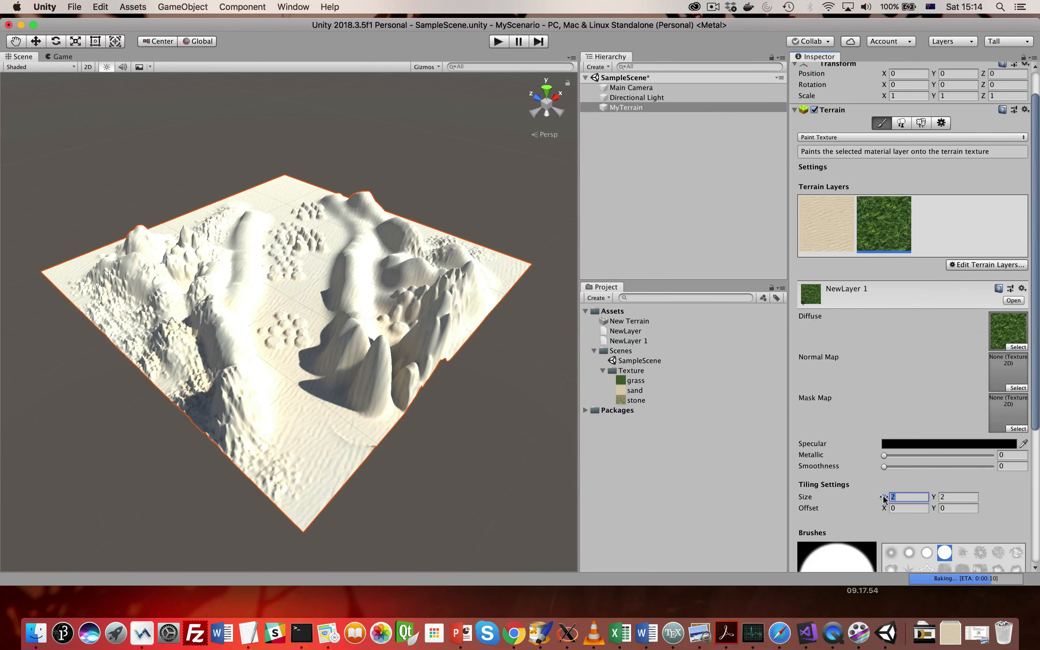
{"action": "type", "text": "50"}
{"action": "left_click", "coordinate": [953, 495]}
{"action": "type", "text": "50"}
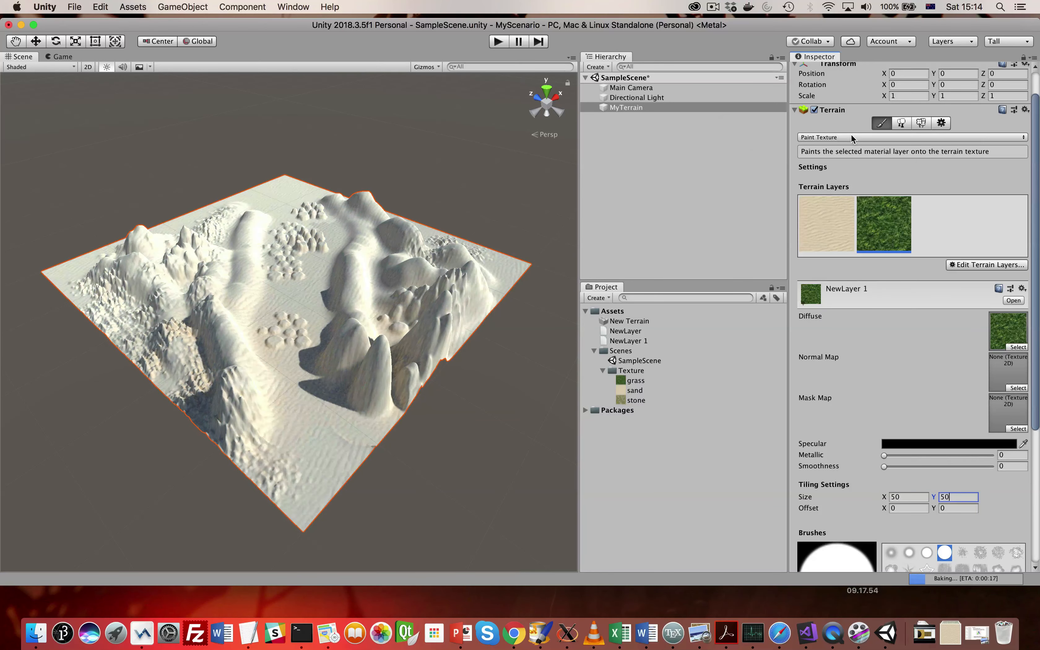
{"action": "left_click", "coordinate": [850, 135]}
{"action": "left_click", "coordinate": [851, 137]}
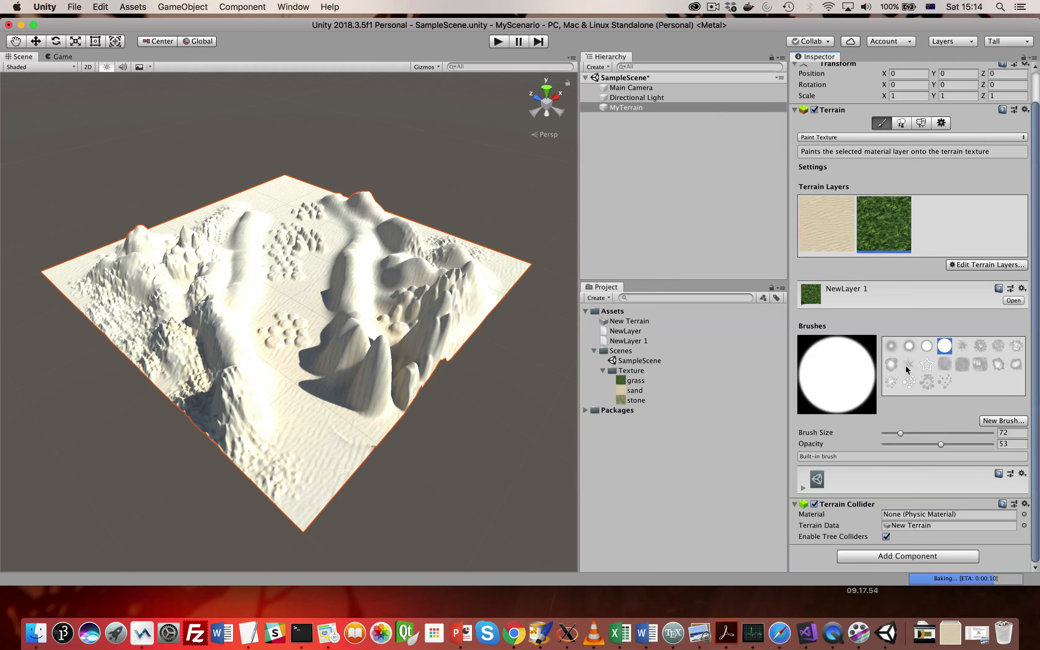
- Choose a scattered-blotch brush, set its size to 96 and paint grass patches over the mountains and the terrain's outer corners
{"action": "left_click", "coordinate": [924, 377]}
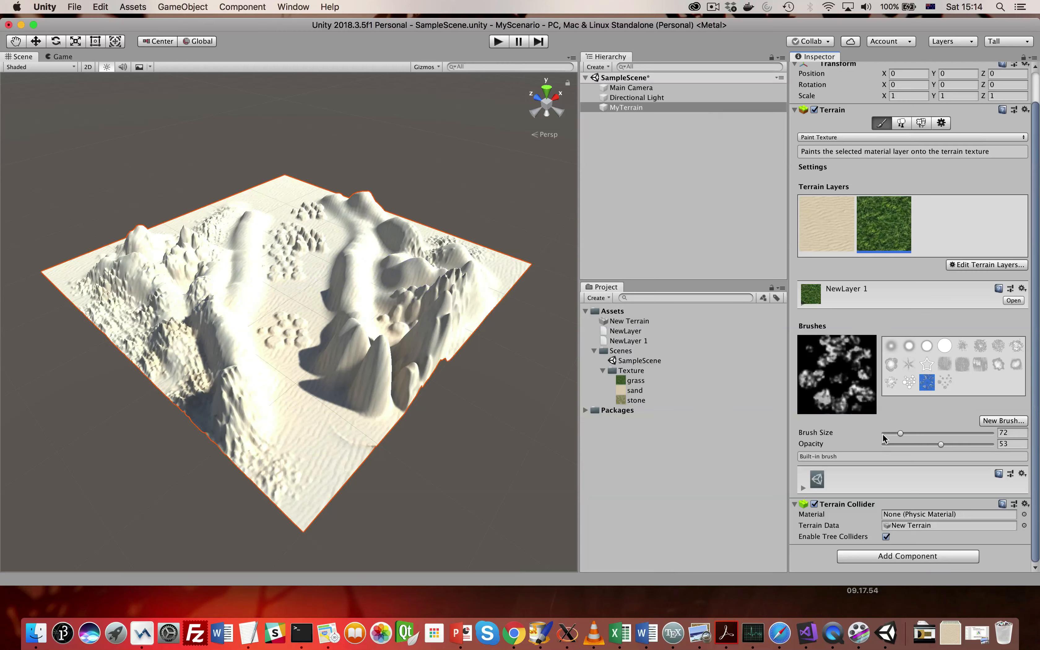
{"action": "left_click_drag", "start_coordinate": [900, 433], "coordinate": [906, 433]}
{"action": "mouse_move", "coordinate": [178, 296]}
{"action": "left_mouse_down"}
{"action": "mouse_move", "coordinate": [183, 332]}
{"action": "mouse_move", "coordinate": [214, 379]}
{"action": "mouse_move", "coordinate": [374, 387]}
{"action": "mouse_move", "coordinate": [470, 306]}
{"action": "mouse_move", "coordinate": [494, 271]}
{"action": "mouse_move", "coordinate": [348, 200]}
{"action": "mouse_move", "coordinate": [263, 202]}
{"action": "mouse_move", "coordinate": [205, 220]}
{"action": "mouse_move", "coordinate": [135, 271]}
{"action": "mouse_move", "coordinate": [103, 309]}
{"action": "mouse_move", "coordinate": [116, 331]}
{"action": "mouse_move", "coordinate": [284, 482]}
{"action": "mouse_move", "coordinate": [309, 434]}
{"action": "mouse_move", "coordinate": [258, 378]}
{"action": "mouse_move", "coordinate": [227, 321]}
{"action": "mouse_move", "coordinate": [247, 203]}
{"action": "mouse_move", "coordinate": [159, 253]}
{"action": "left_mouse_up"}
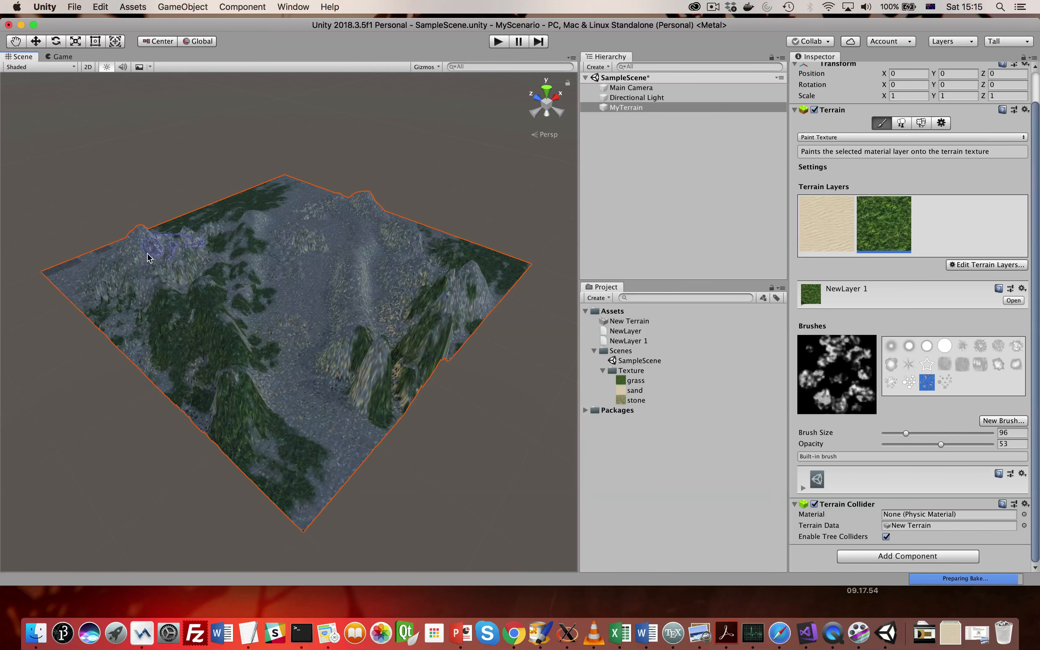
{"action": "left_click_drag", "start_coordinate": [71, 263], "coordinate": [67, 277]}
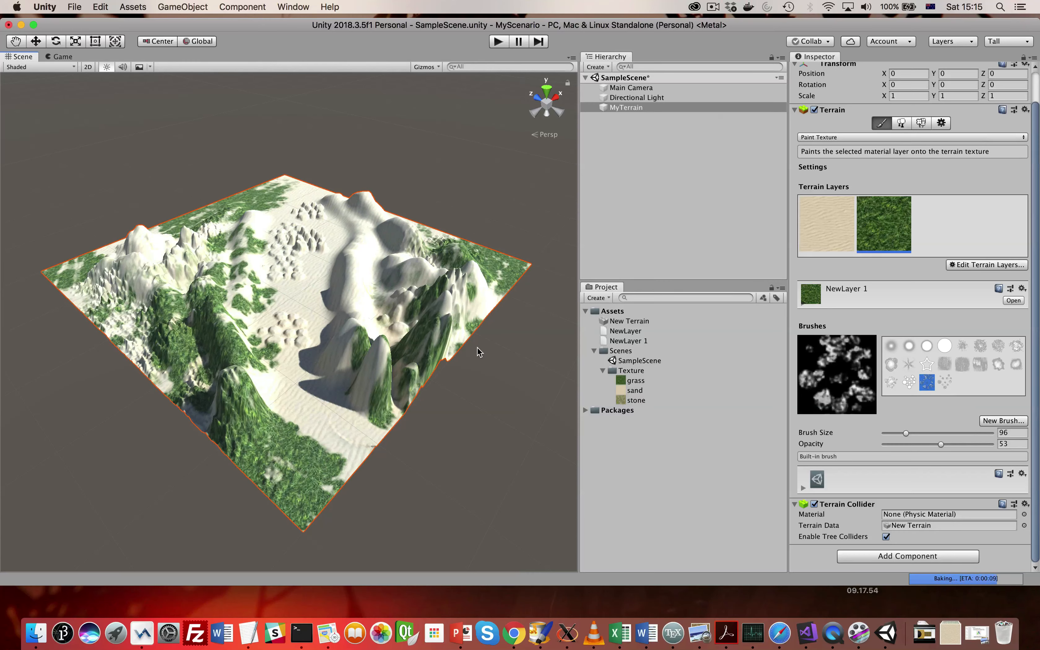
{"action": "left_click", "coordinate": [971, 264]}
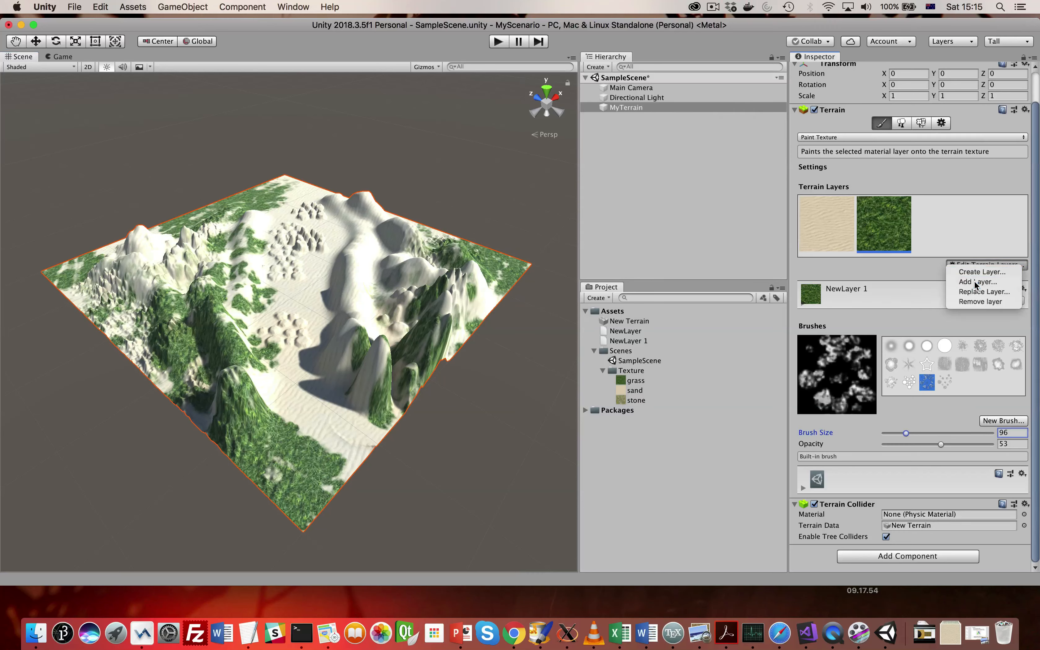
{"action": "left_click", "coordinate": [974, 282]}
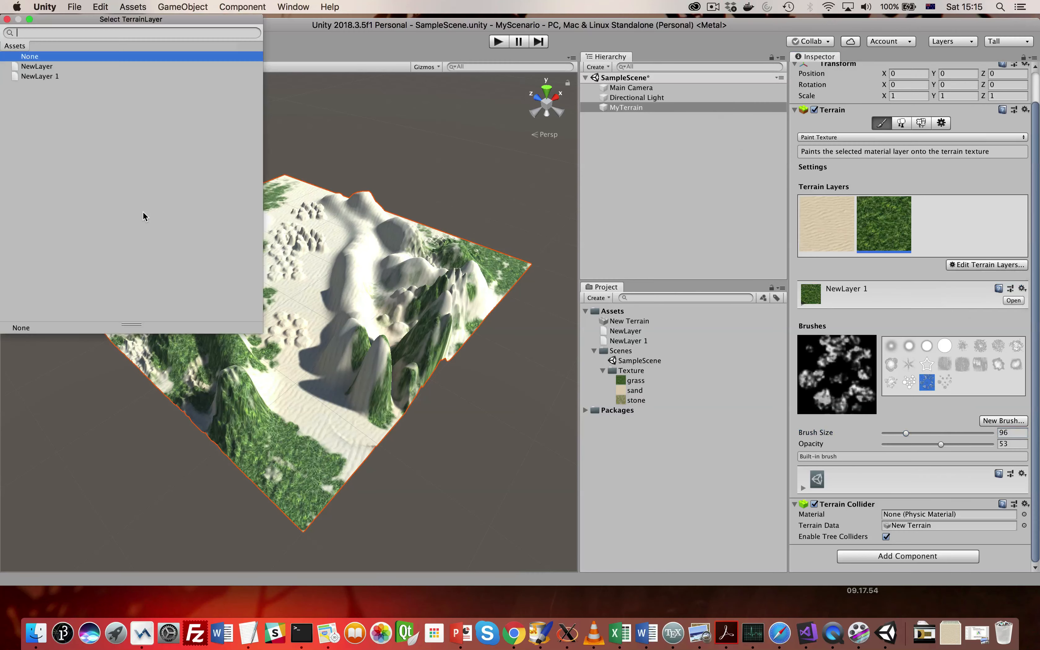
{"action": "left_click", "coordinate": [7, 19]}
- Create a third terrain layer from the stone texture
{"action": "left_click", "coordinate": [967, 266]}
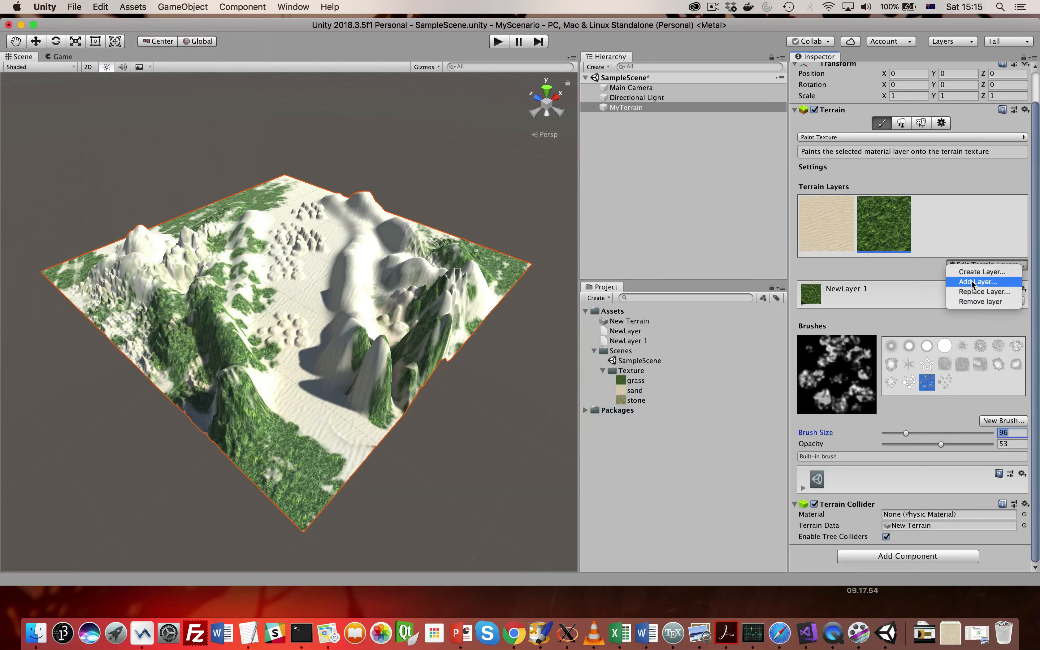
{"action": "left_click", "coordinate": [974, 272]}
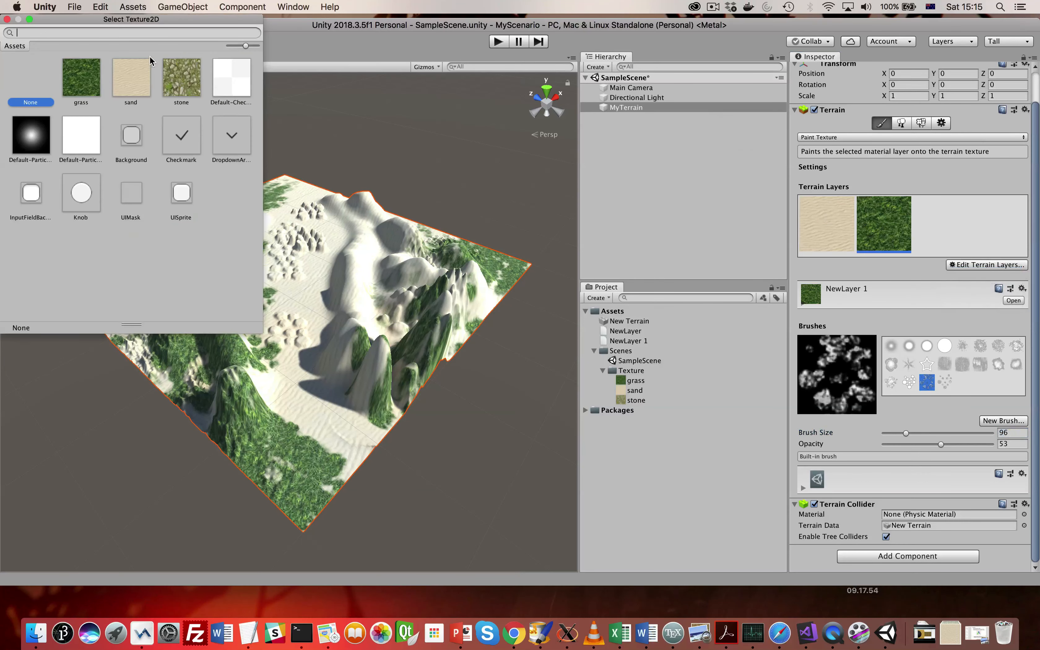
{"action": "left_click", "coordinate": [166, 78]}
{"action": "double_click", "coordinate": [166, 78]}
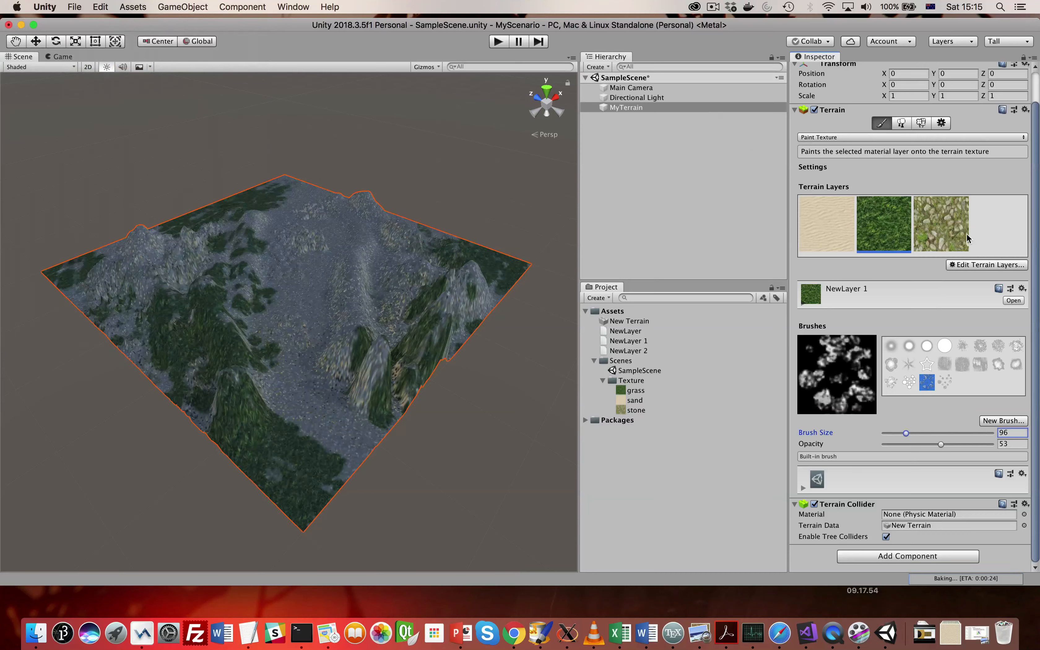
- Choose the soft round brush and set the stone layer's tiling size to 100 in both X and Y
{"action": "left_click", "coordinate": [892, 347]}
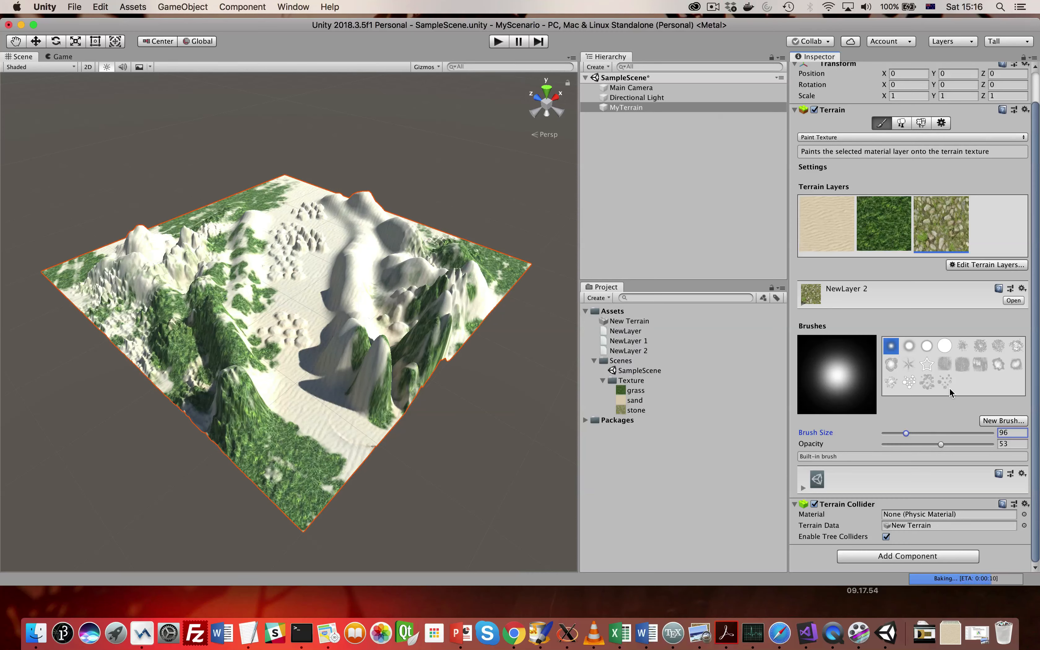
{"action": "left_click", "coordinate": [882, 300]}
{"action": "left_click", "coordinate": [900, 497]}
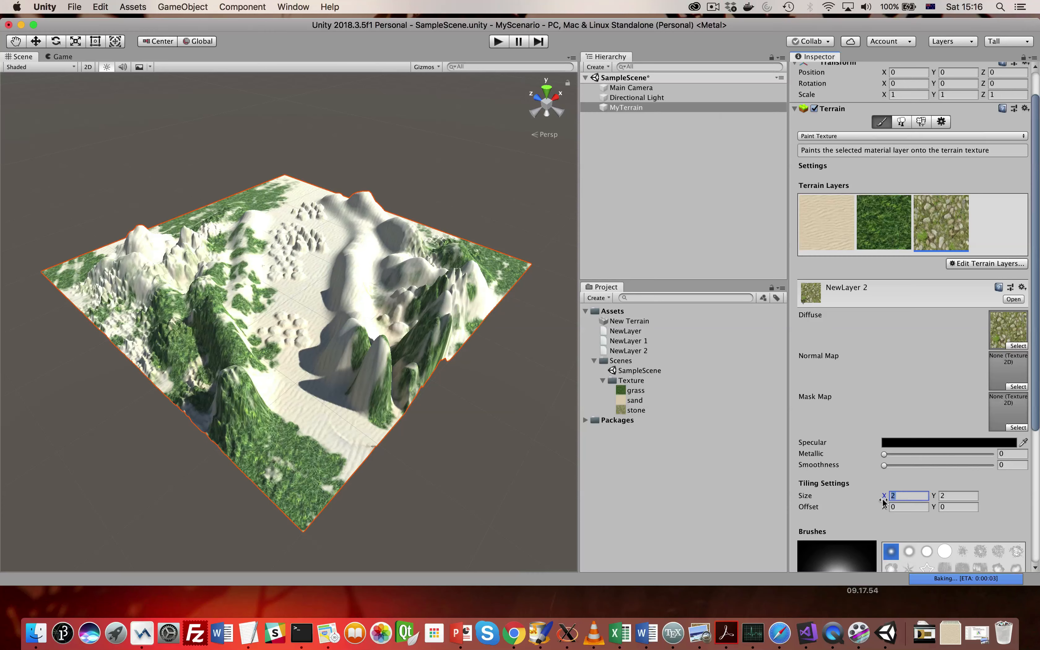
{"action": "type", "text": "100"}
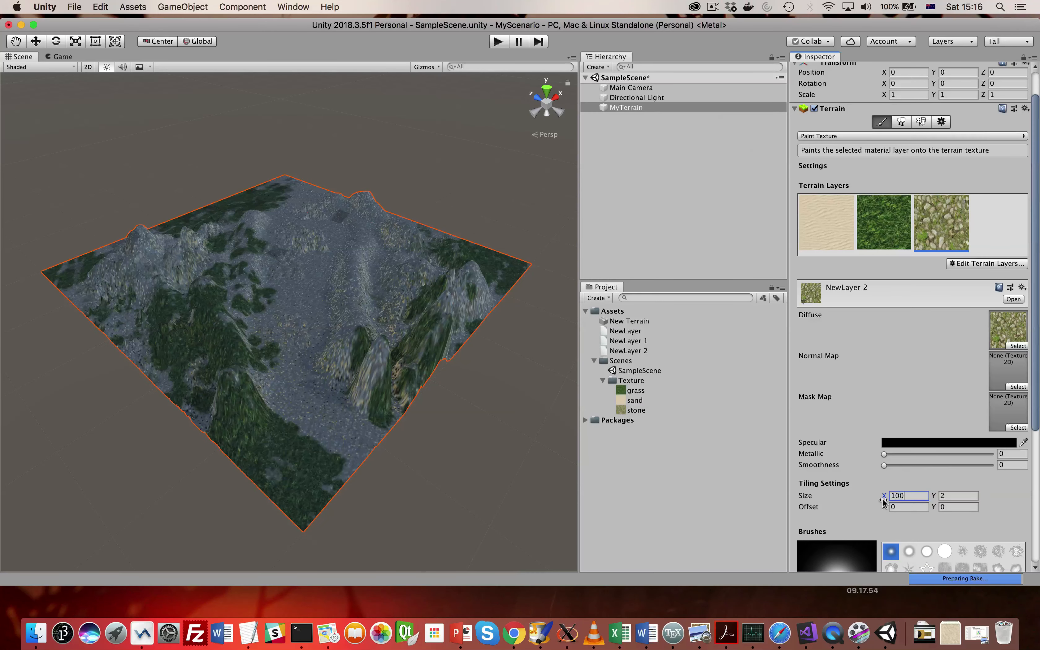
{"action": "left_click", "coordinate": [951, 495]}
{"action": "type", "text": "100"}
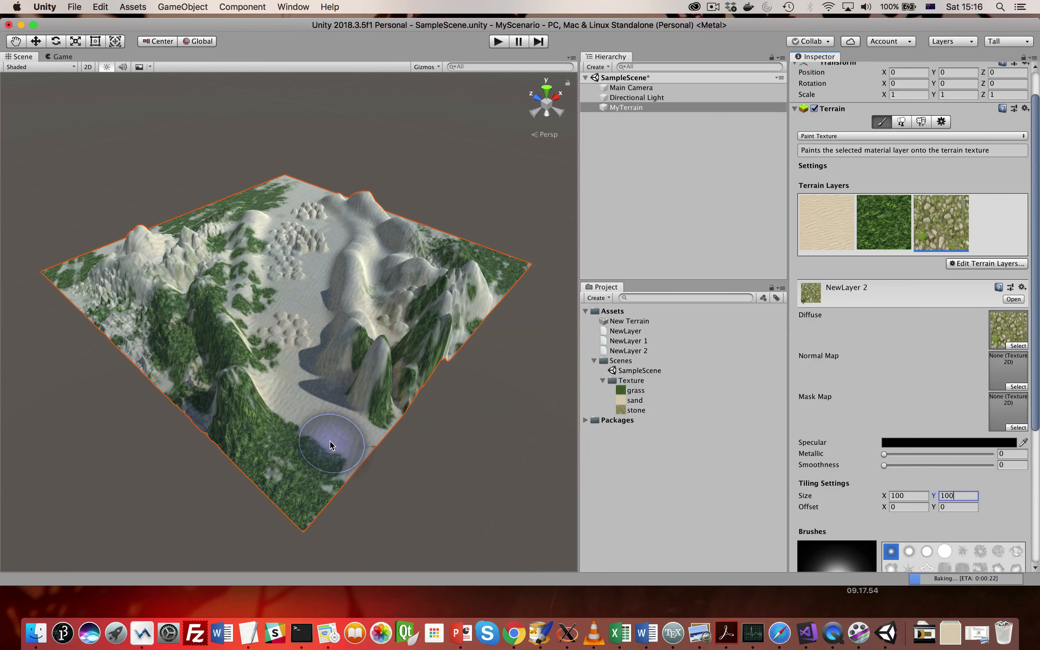
- Paint the stone texture along the whole valley floor between the two mountain ridges, and reselect the grass layer
{"action": "mouse_move", "coordinate": [339, 442]}
{"action": "left_mouse_down"}
{"action": "mouse_move", "coordinate": [291, 378]}
{"action": "mouse_move", "coordinate": [312, 247]}
{"action": "mouse_move", "coordinate": [311, 279]}
{"action": "mouse_move", "coordinate": [297, 204]}
{"action": "mouse_move", "coordinate": [278, 186]}
{"action": "mouse_move", "coordinate": [318, 225]}
{"action": "mouse_move", "coordinate": [289, 252]}
{"action": "mouse_move", "coordinate": [289, 217]}
{"action": "mouse_move", "coordinate": [275, 344]}
{"action": "mouse_move", "coordinate": [329, 443]}
{"action": "mouse_move", "coordinate": [310, 414]}
{"action": "left_mouse_up"}
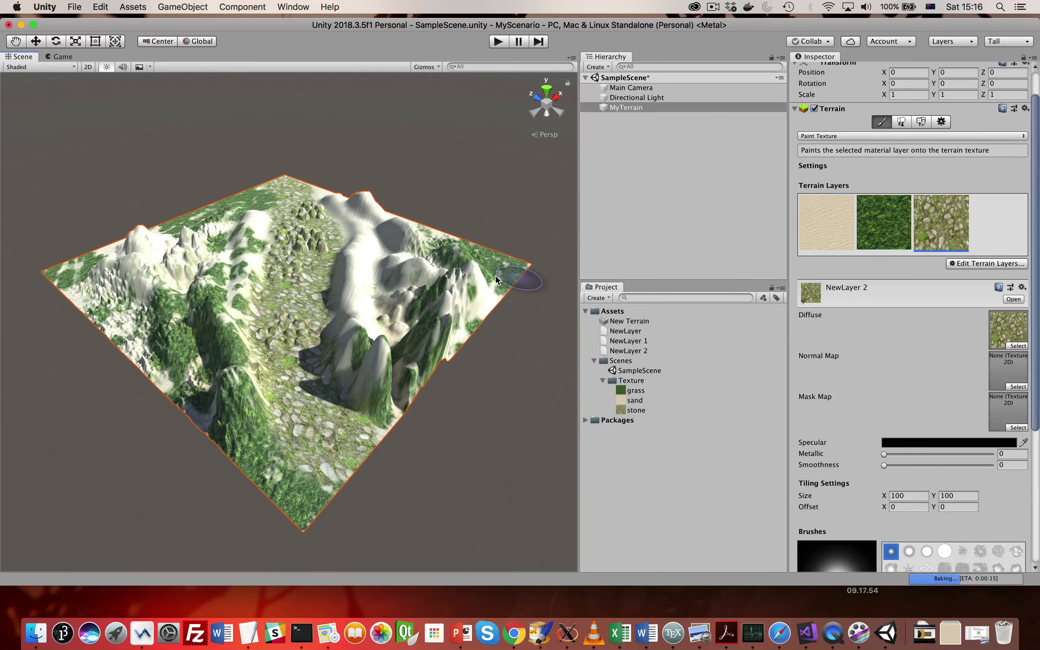
{"action": "left_click", "coordinate": [878, 229]}
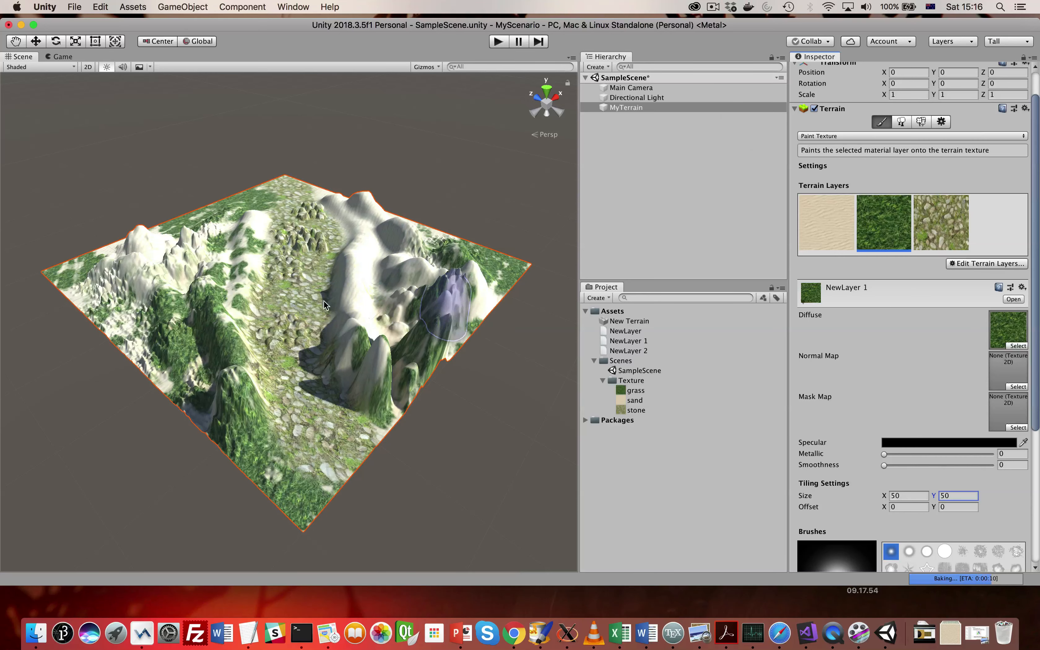
{"action": "scroll", "coordinate": [371, 324], "scroll_direction": "up", "scroll_amount": 1}
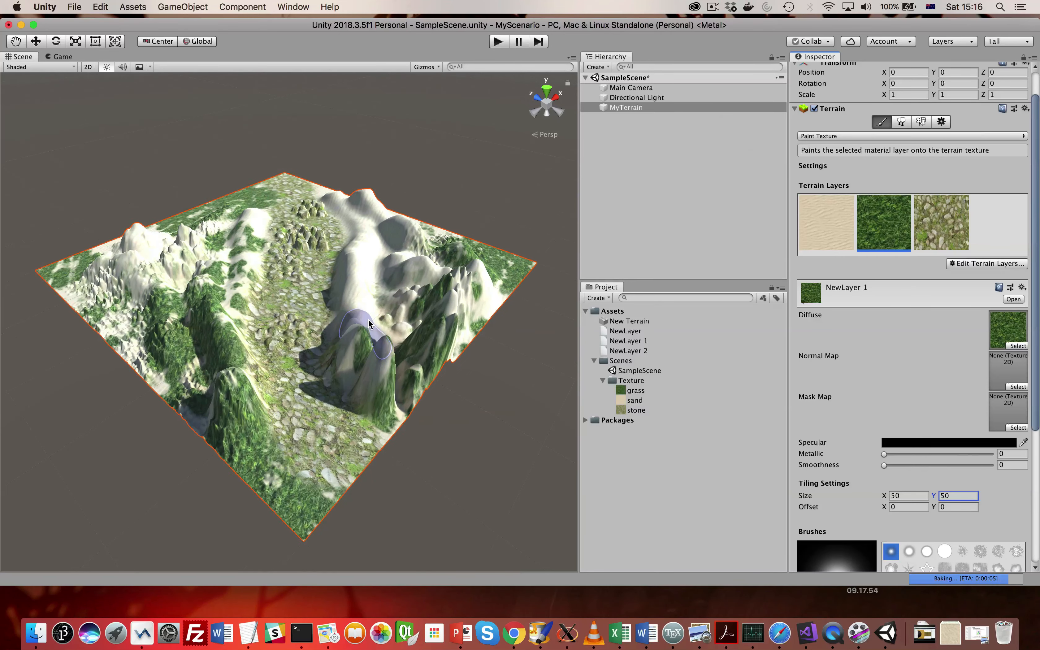
{"action": "left_click_drag", "start_coordinate": [303, 405], "coordinate": [266, 380], "text": "alt"}
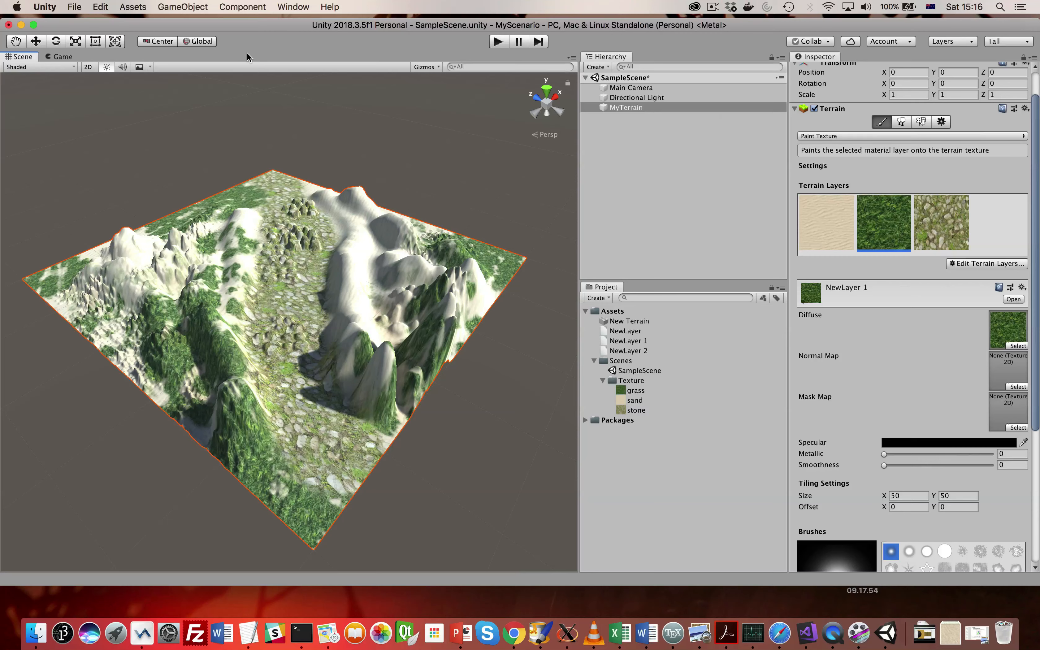
- Open the Asset Store and filter the assets to the 3D Vegetation category
{"action": "left_click", "coordinate": [131, 8]}
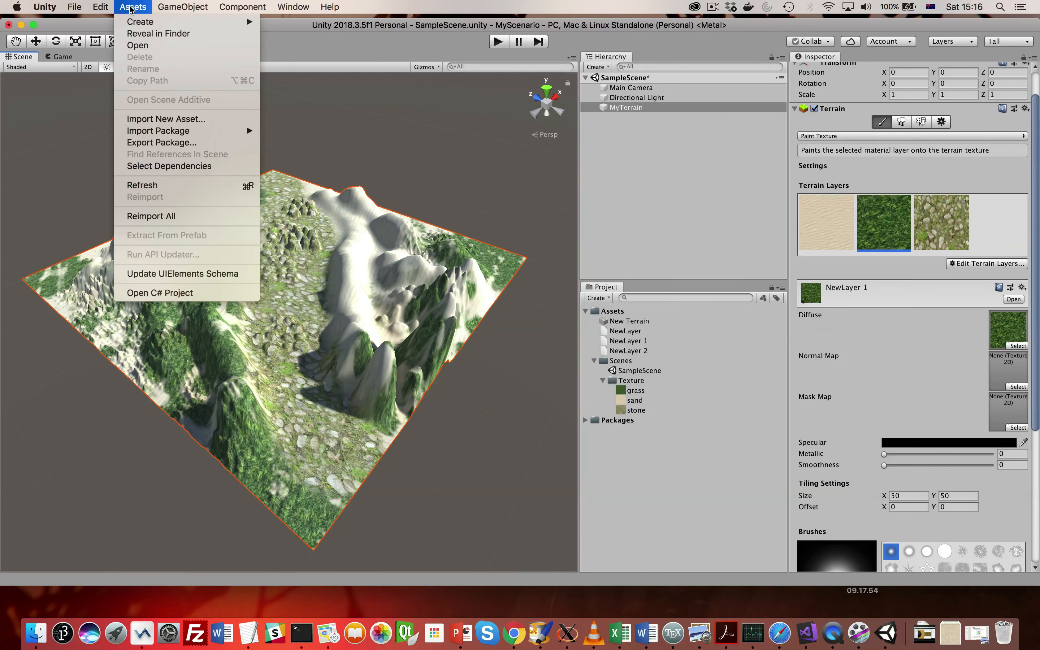
{"action": "mouse_move", "coordinate": [293, 7]}
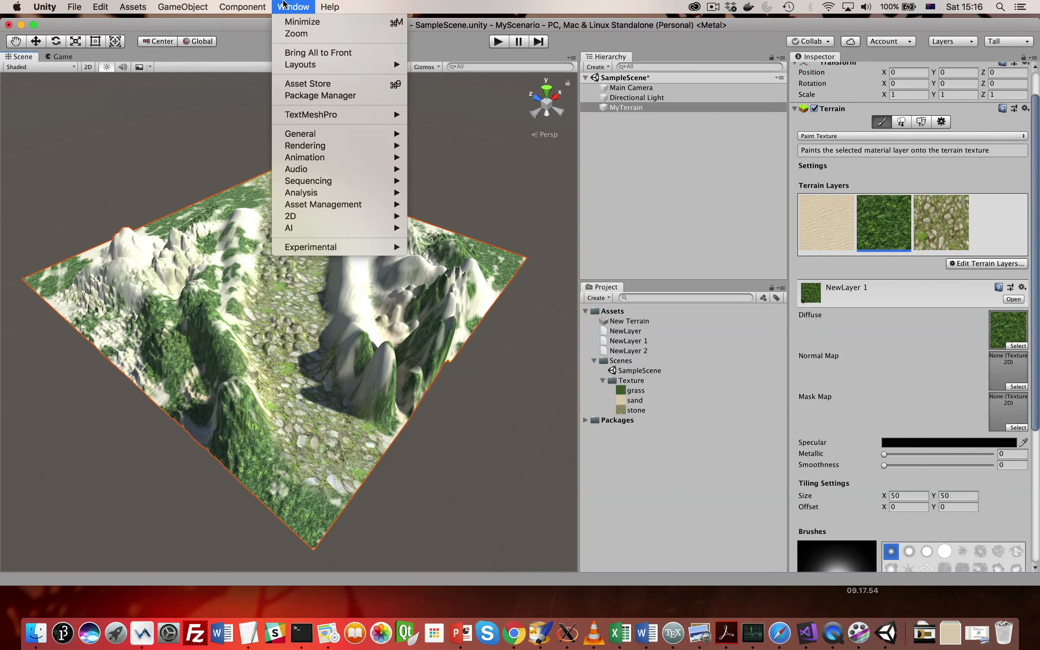
{"action": "left_click", "coordinate": [308, 84]}
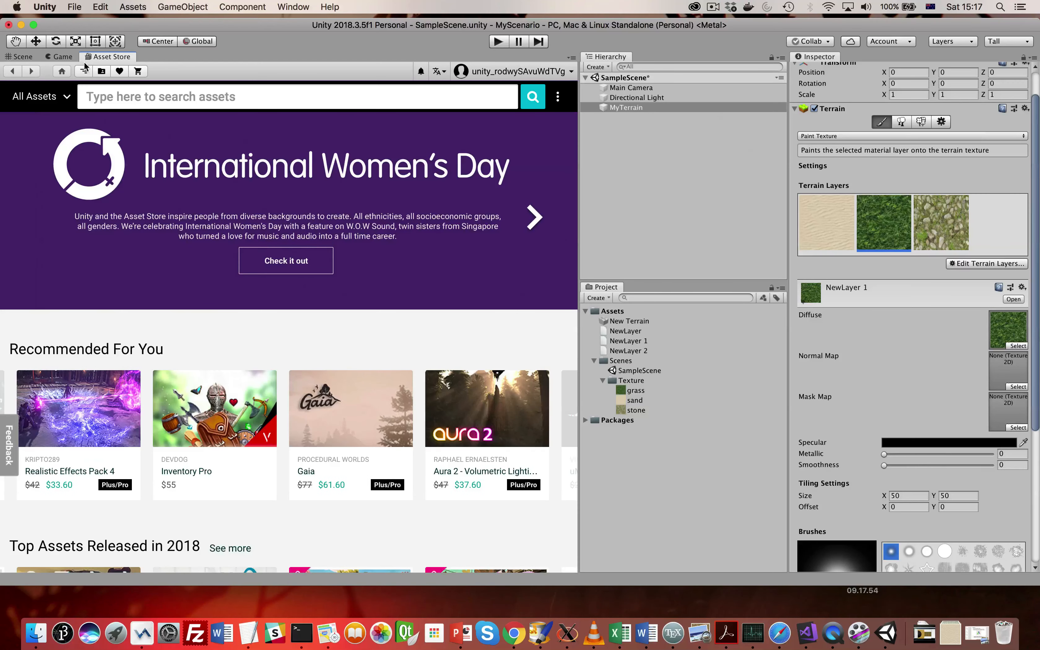
{"action": "left_click", "coordinate": [66, 98]}
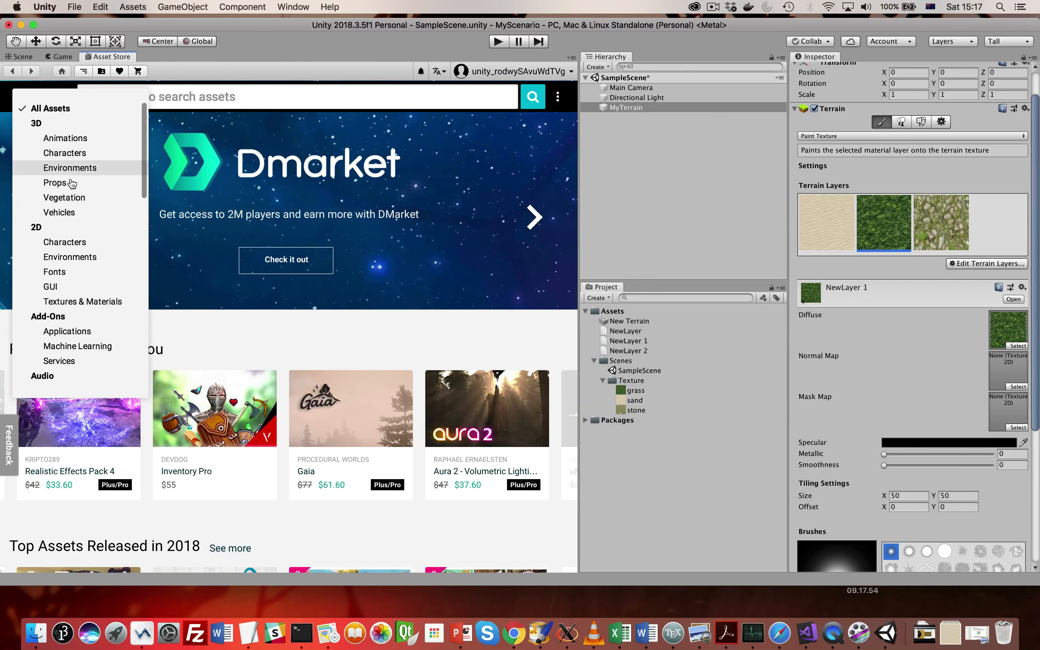
{"action": "left_click", "coordinate": [65, 198]}
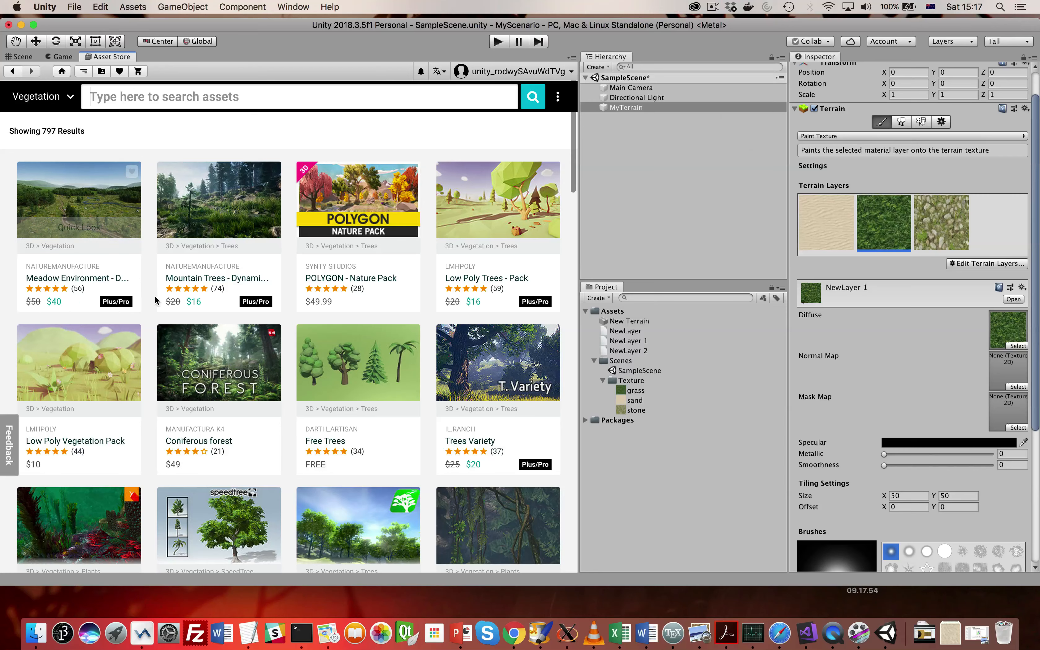
- Browse the vegetation assets for a free tree package
{"action": "scroll", "coordinate": [155, 296], "scroll_direction": "down", "scroll_amount": 1}
{"action": "scroll", "coordinate": [158, 293], "scroll_direction": "down", "scroll_amount": 10}
{"action": "scroll", "coordinate": [158, 293], "scroll_direction": "up", "scroll_amount": 10}
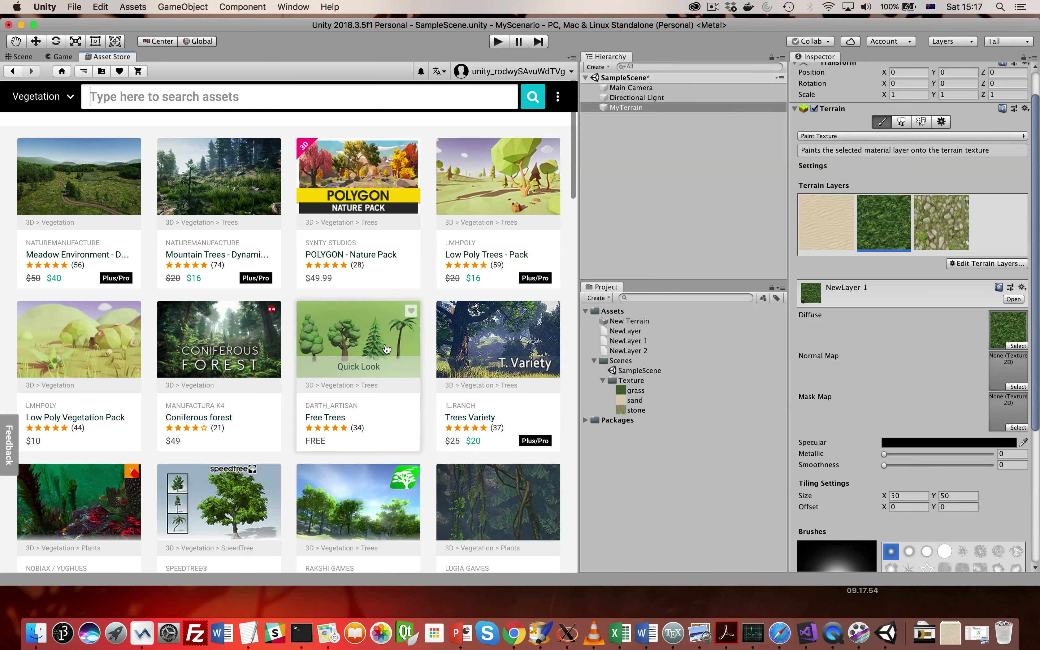
{"action": "scroll", "coordinate": [362, 342], "scroll_direction": "down", "scroll_amount": 5}
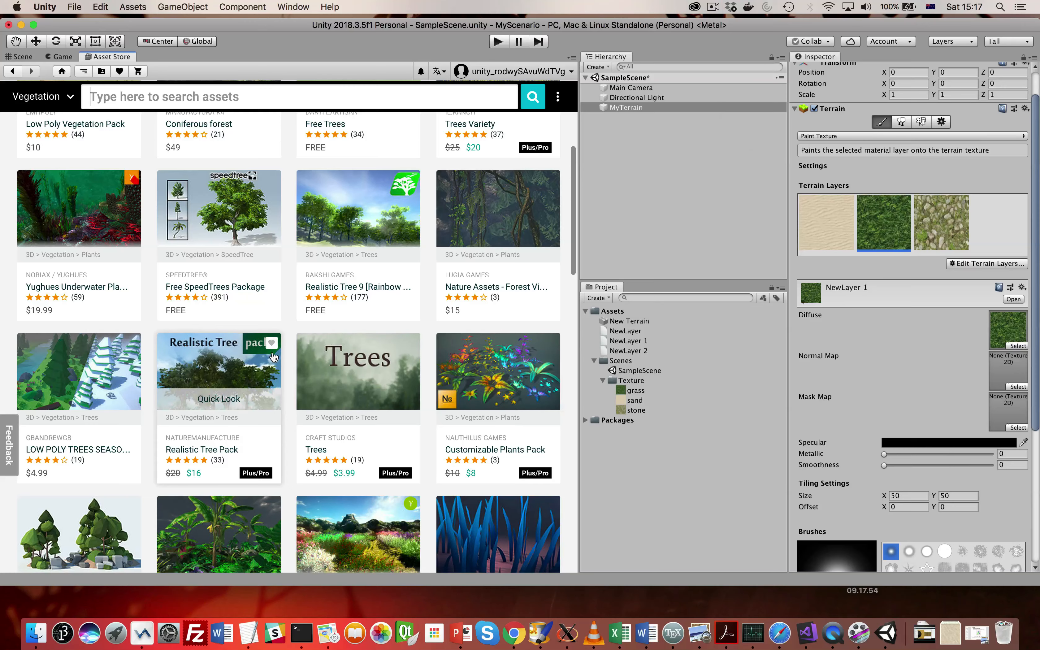
{"action": "scroll", "coordinate": [278, 352], "scroll_direction": "down", "scroll_amount": 1}
{"action": "scroll", "coordinate": [277, 352], "scroll_direction": "down", "scroll_amount": 15}
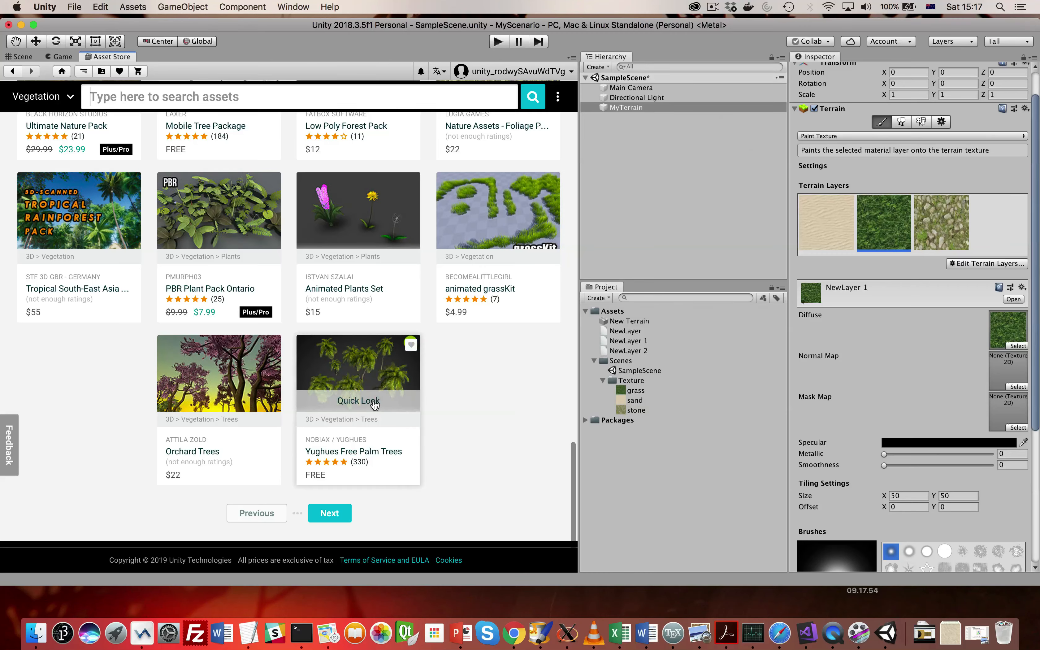
{"action": "scroll", "coordinate": [372, 394], "scroll_direction": "up", "scroll_amount": 5}
{"action": "scroll", "coordinate": [372, 394], "scroll_direction": "up", "scroll_amount": 10}
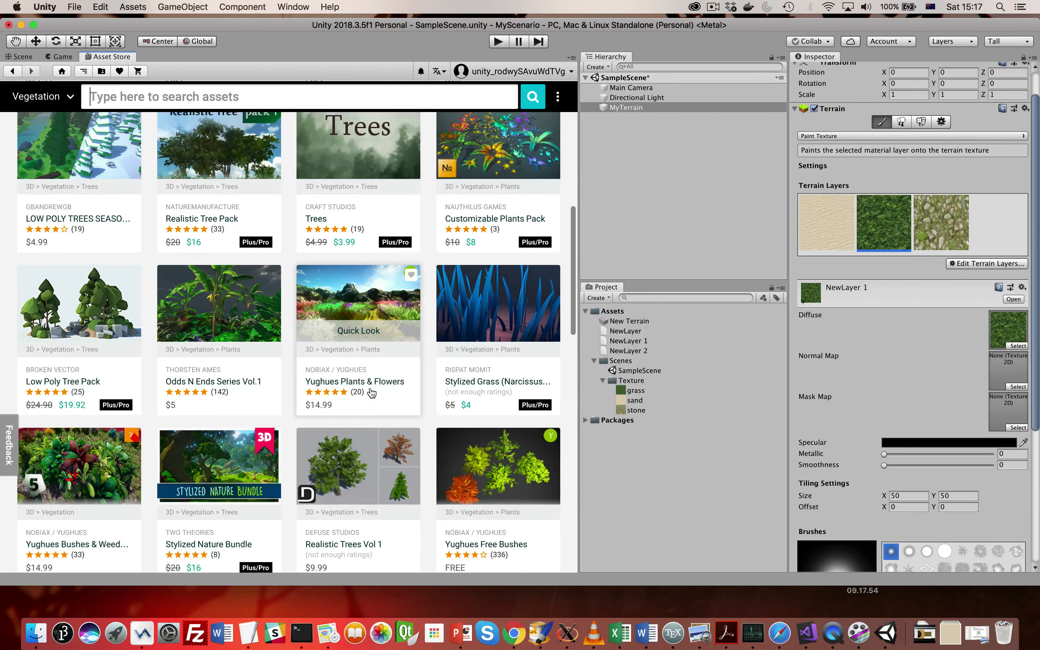
{"action": "scroll", "coordinate": [372, 395], "scroll_direction": "up", "scroll_amount": 8}
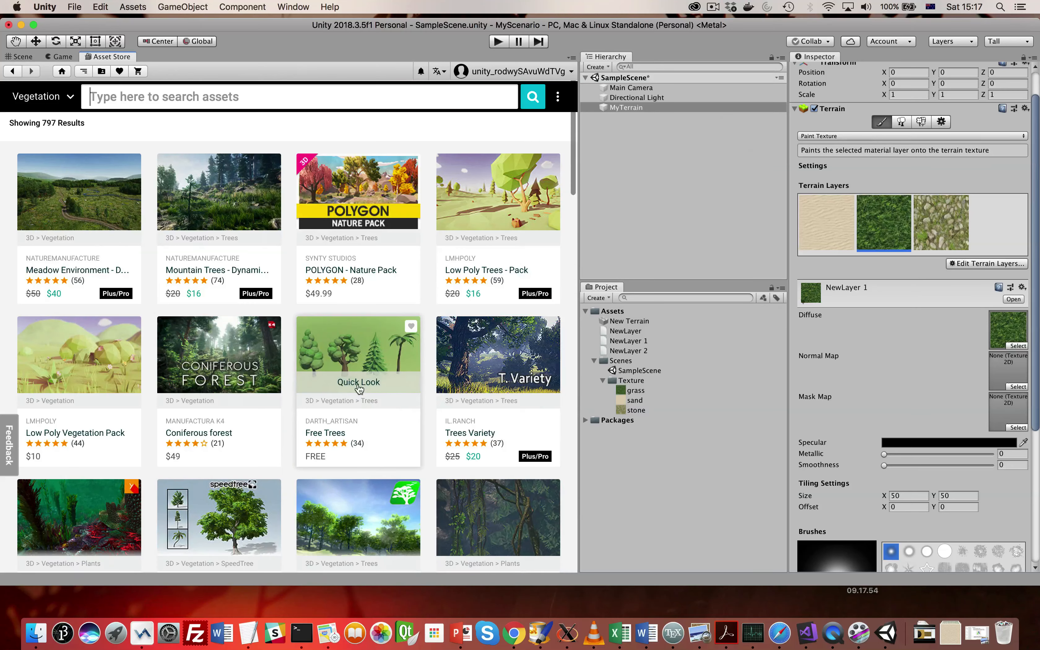
- Open the Free Trees package and import all of its files into the project
{"action": "left_click", "coordinate": [350, 362]}
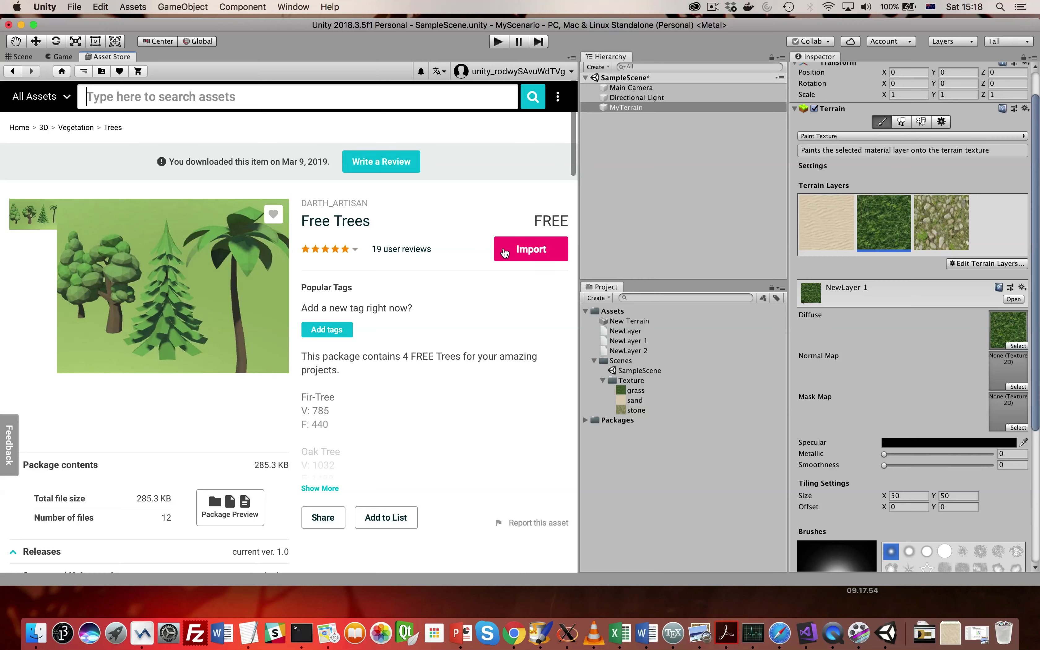
{"action": "left_click", "coordinate": [505, 252]}
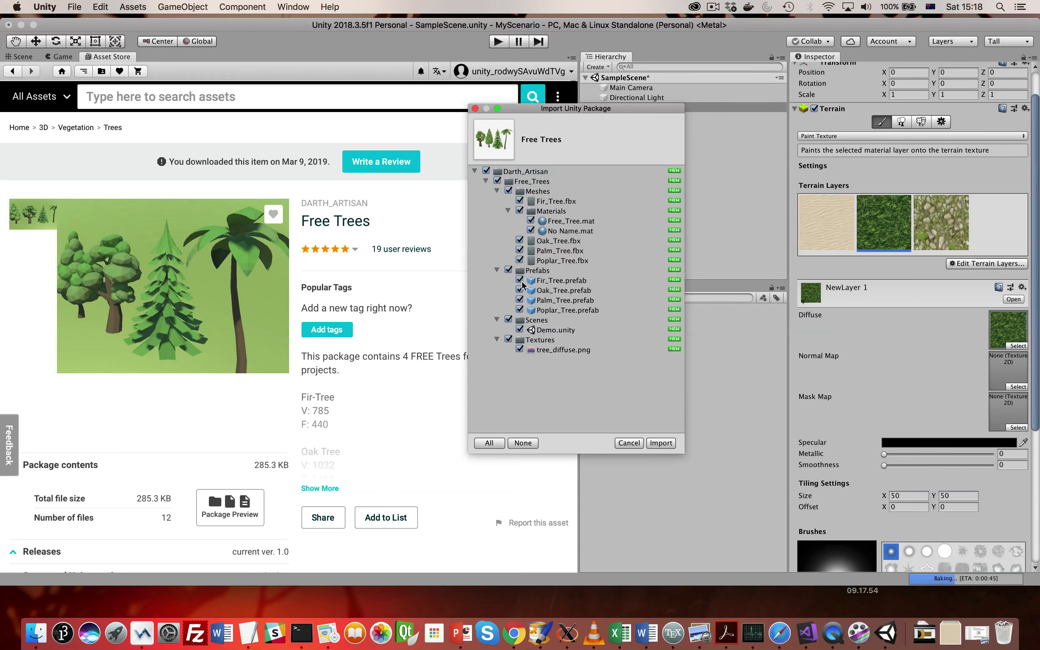
{"action": "left_click", "coordinate": [661, 444]}
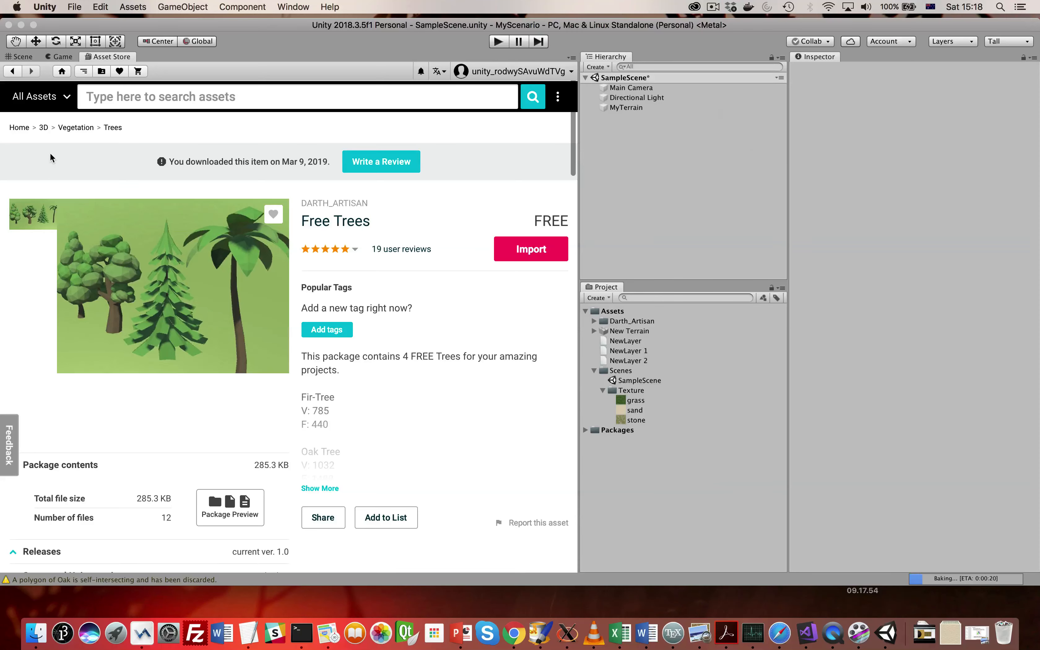
- Return to the Scene view, expand the imported Darth_Artisan and Free_Trees folders, and check the Textures and Scenes subfolders
{"action": "left_click", "coordinate": [31, 58]}
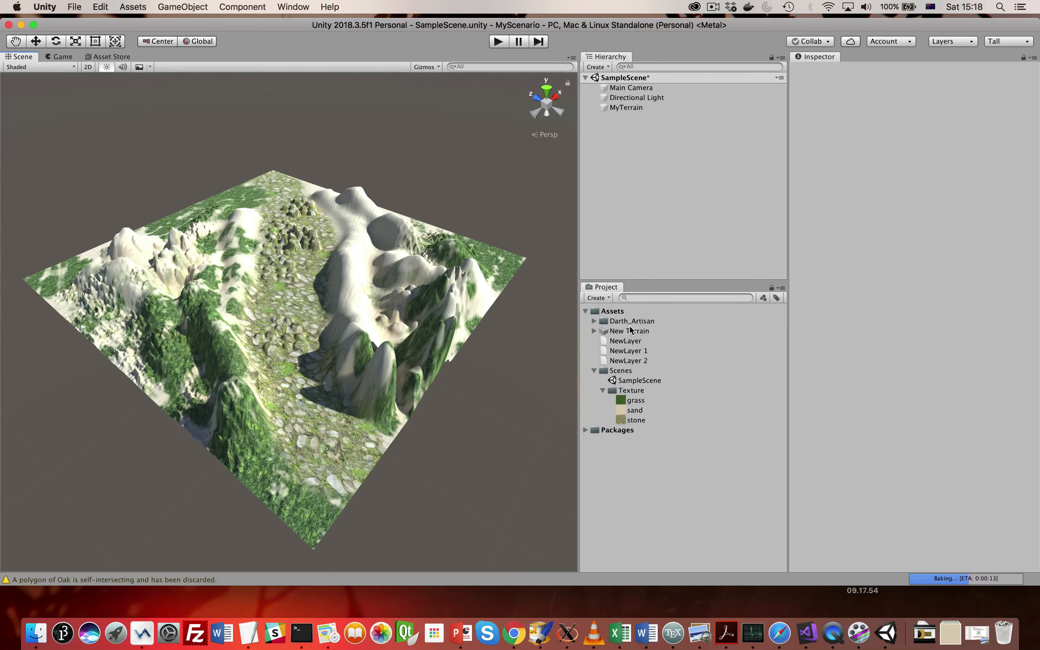
{"action": "left_click", "coordinate": [593, 321]}
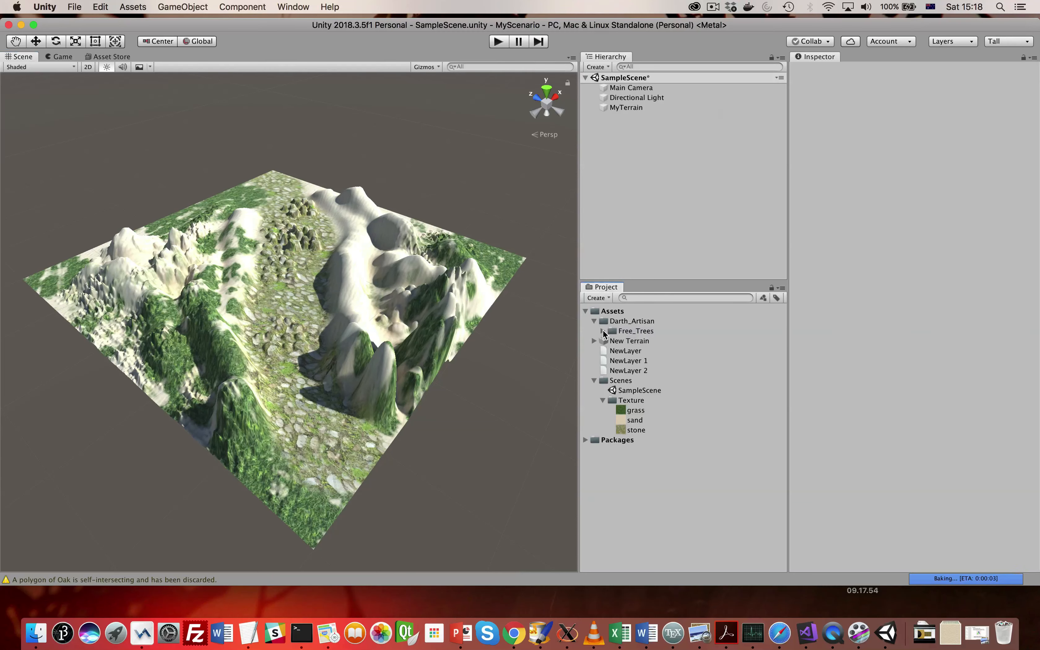
{"action": "left_click", "coordinate": [603, 331]}
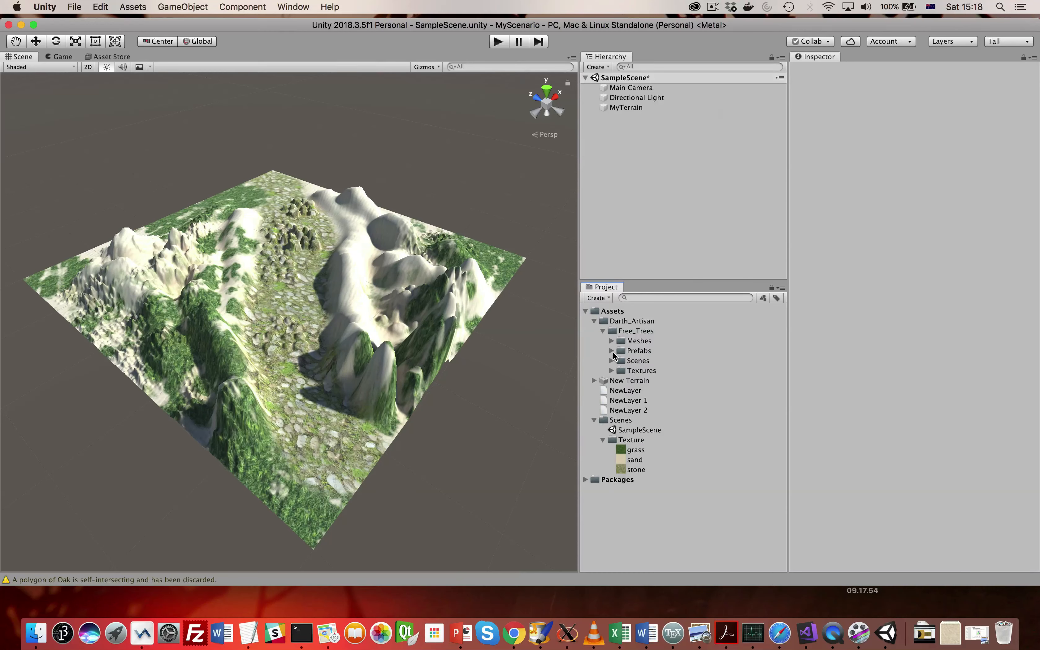
{"action": "left_click", "coordinate": [611, 370]}
{"action": "left_click", "coordinate": [611, 370]}
{"action": "left_click", "coordinate": [611, 360]}
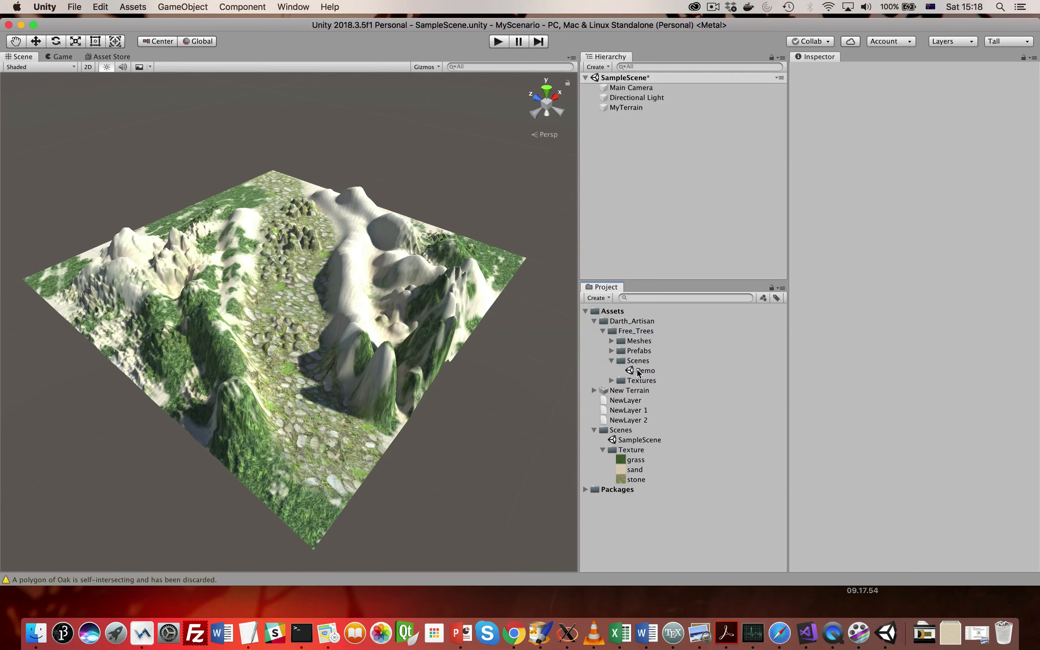
{"action": "left_click", "coordinate": [611, 361]}
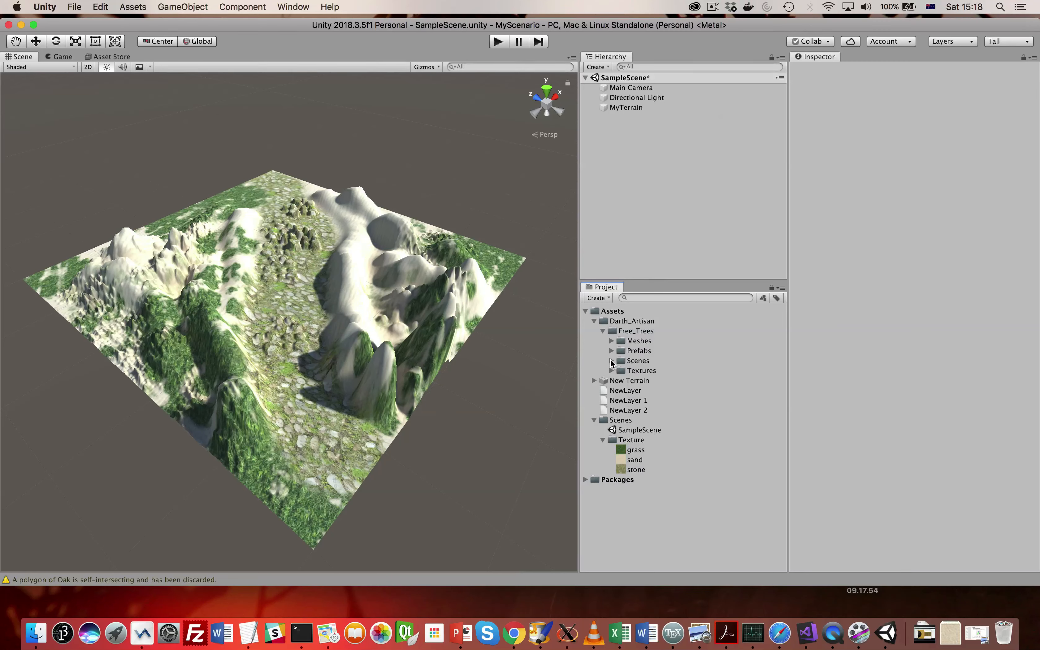
- Save the scene and expand the Prefabs folder inside Free_Trees
{"action": "left_click", "coordinate": [74, 7]}
{"action": "left_click", "coordinate": [90, 65]}
{"action": "left_click", "coordinate": [612, 350]}
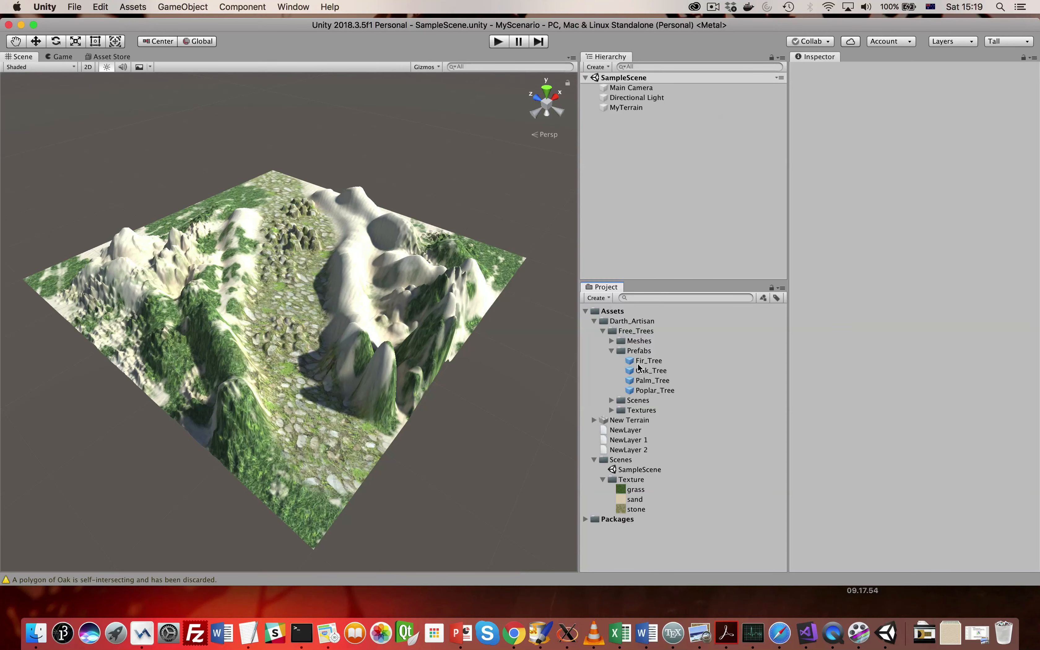
- Expand the Meshes folder and examine the oak, palm and poplar tree models in an enlarged preview
{"action": "left_click", "coordinate": [611, 341]}
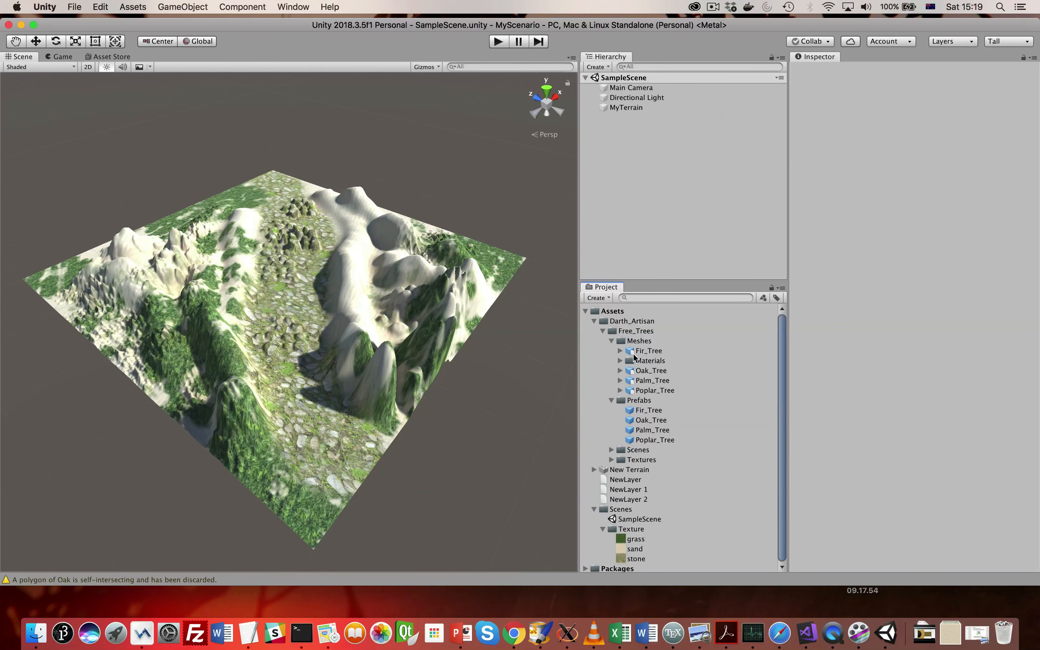
{"action": "left_click", "coordinate": [648, 369]}
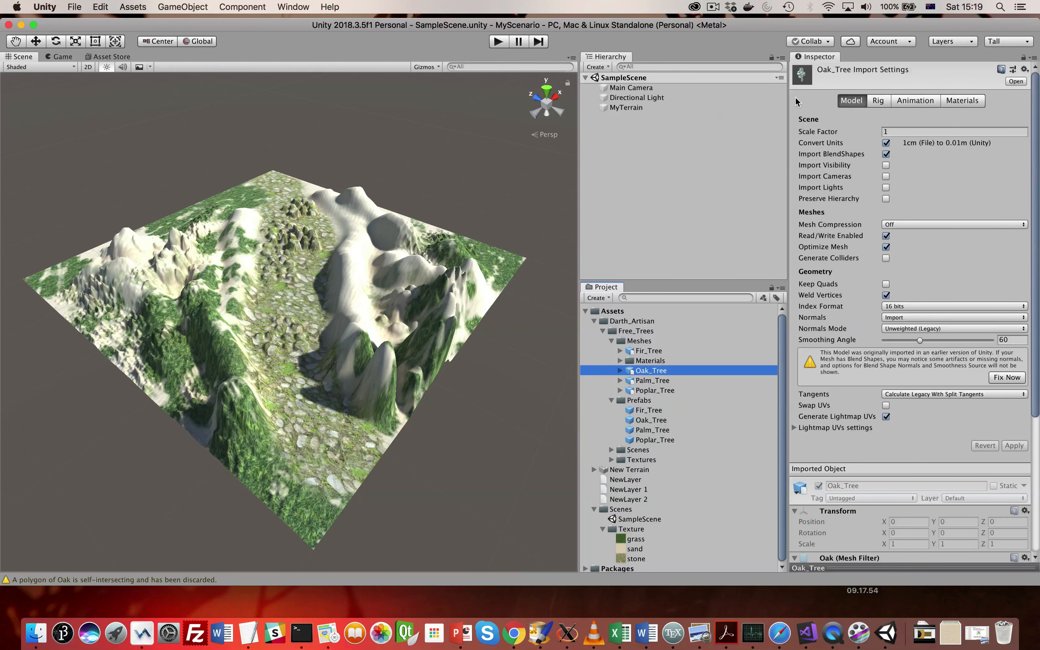
{"action": "scroll", "coordinate": [895, 373], "scroll_direction": "down", "scroll_amount": 10}
{"action": "scroll", "coordinate": [895, 373], "scroll_direction": "up", "scroll_amount": 10}
{"action": "left_click", "coordinate": [801, 75]}
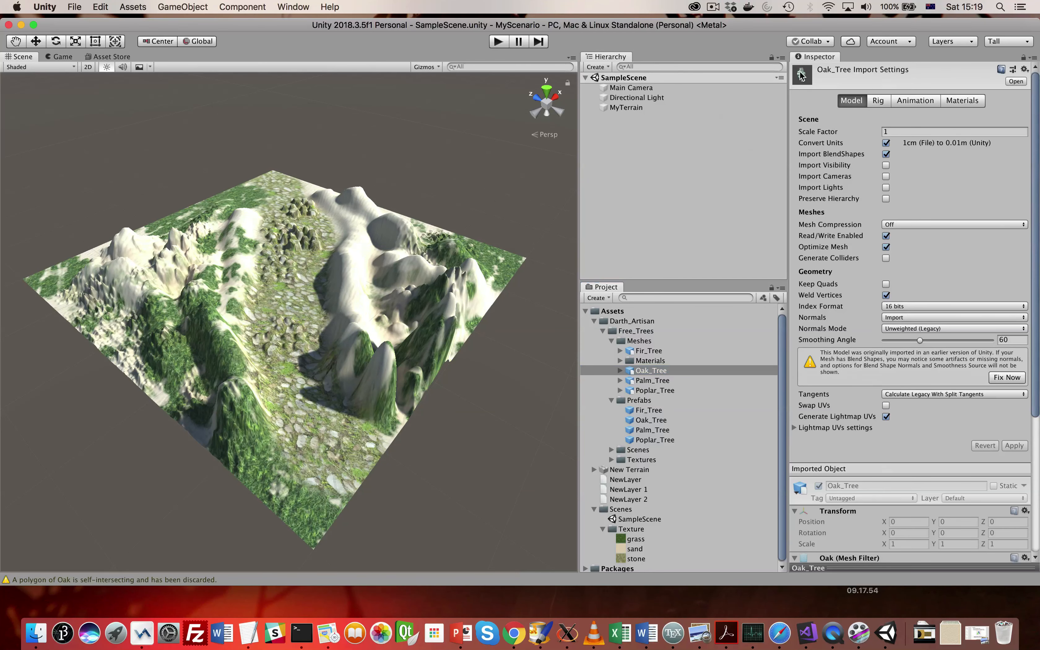
{"action": "left_click", "coordinate": [659, 381]}
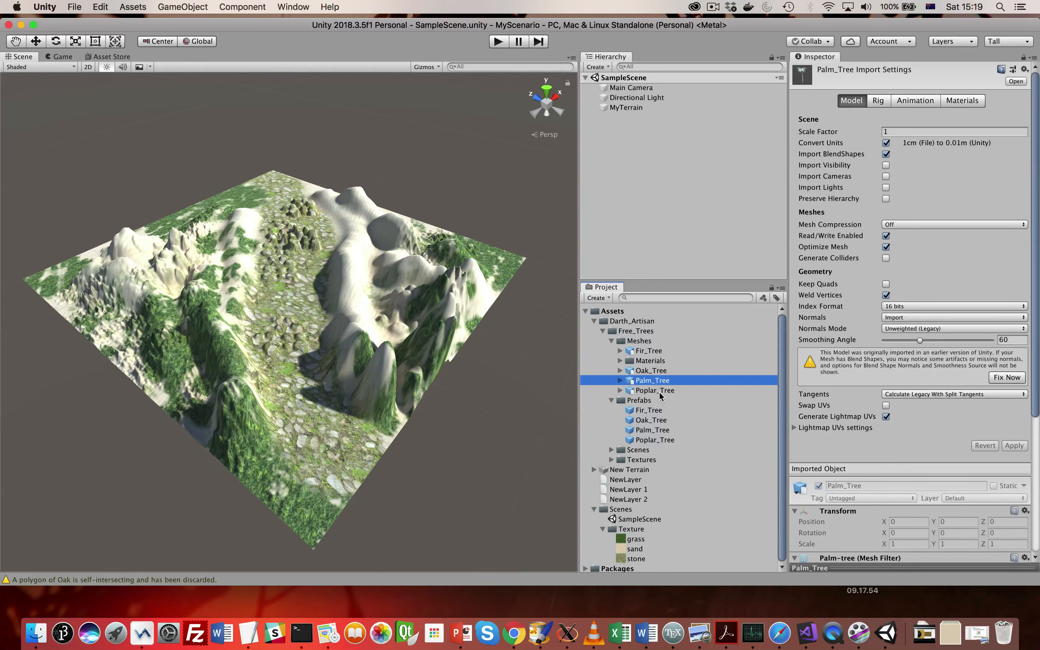
{"action": "left_click", "coordinate": [843, 529]}
{"action": "left_click_drag", "start_coordinate": [843, 529], "coordinate": [860, 325]}
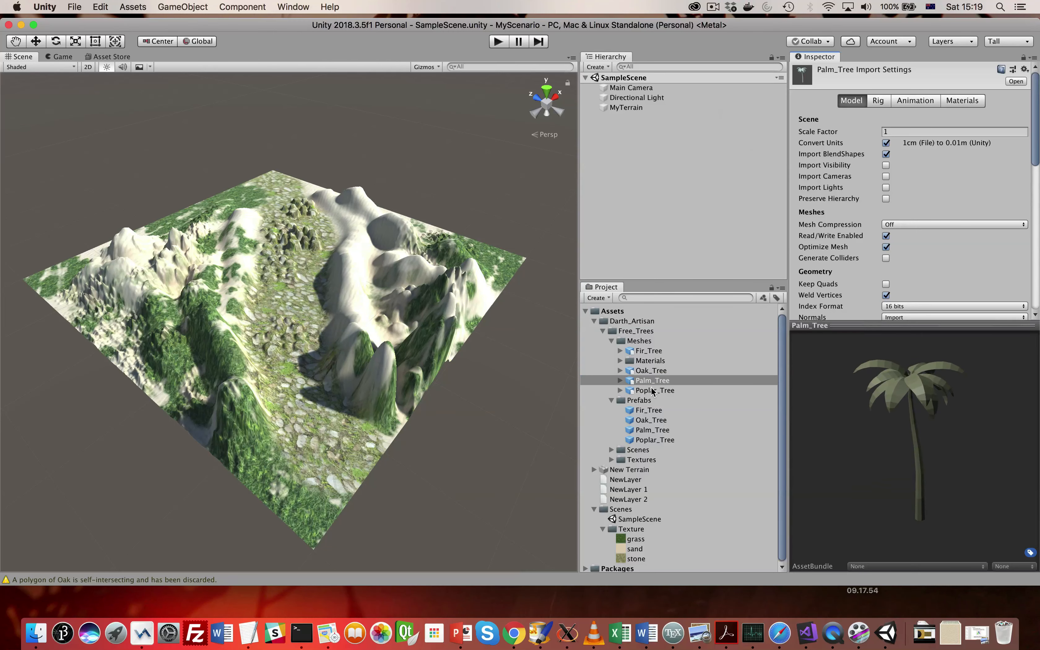
{"action": "left_click", "coordinate": [650, 370]}
{"action": "left_click", "coordinate": [651, 391]}
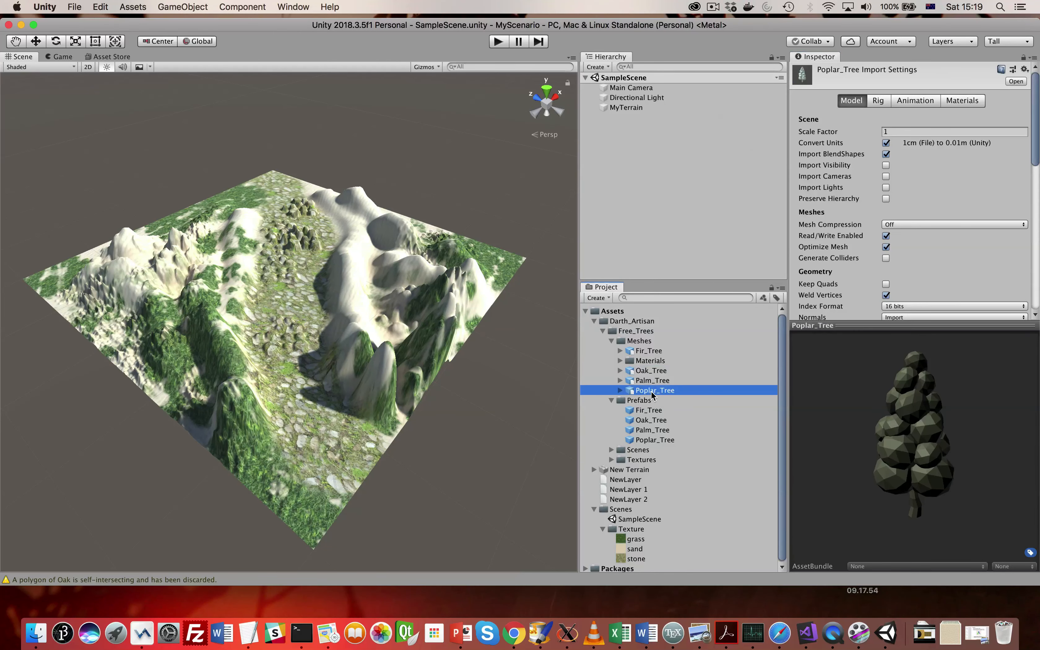
- Collapse the Meshes folder, preview the tree prefabs and add the Palm_Tree prefab as a child of MyTerrain
{"action": "left_click", "coordinate": [610, 341]}
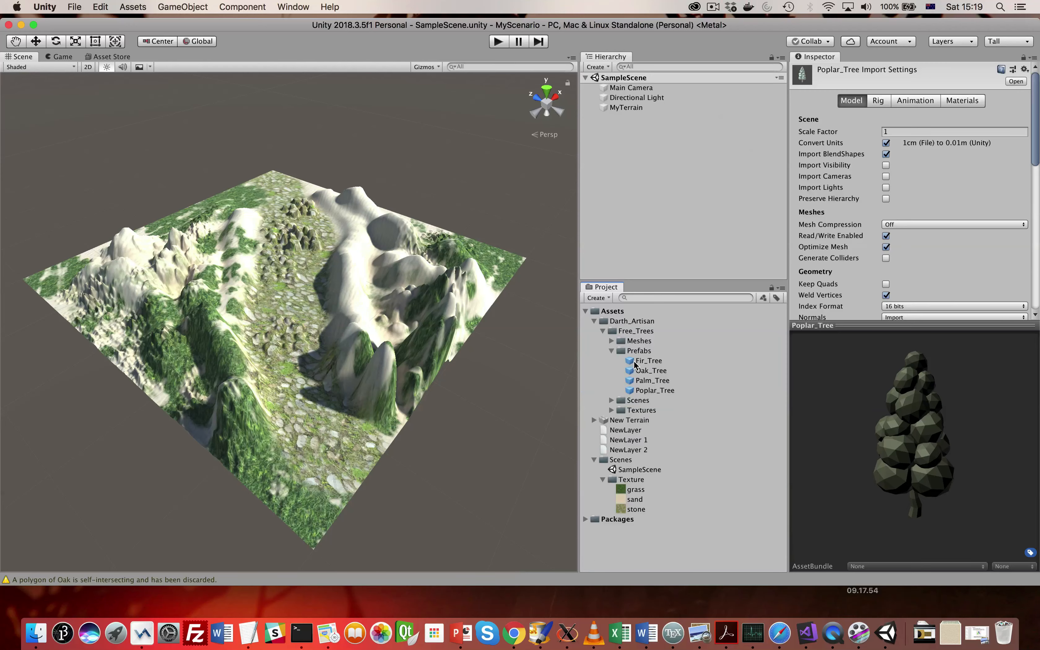
{"action": "left_click", "coordinate": [643, 362]}
{"action": "left_click", "coordinate": [642, 371]}
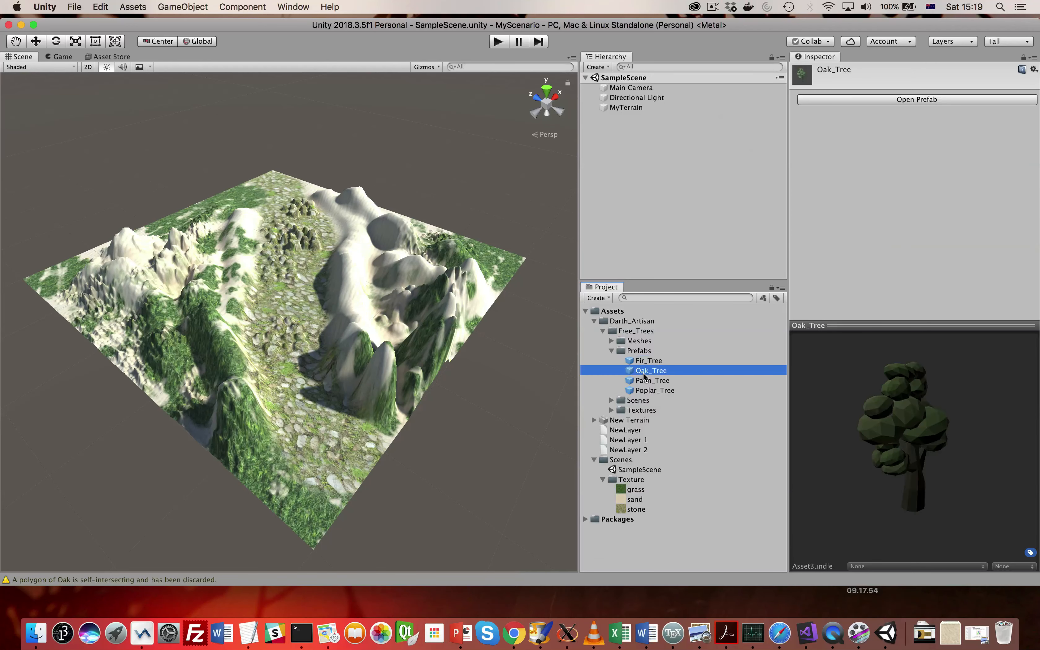
{"action": "left_click", "coordinate": [648, 381]}
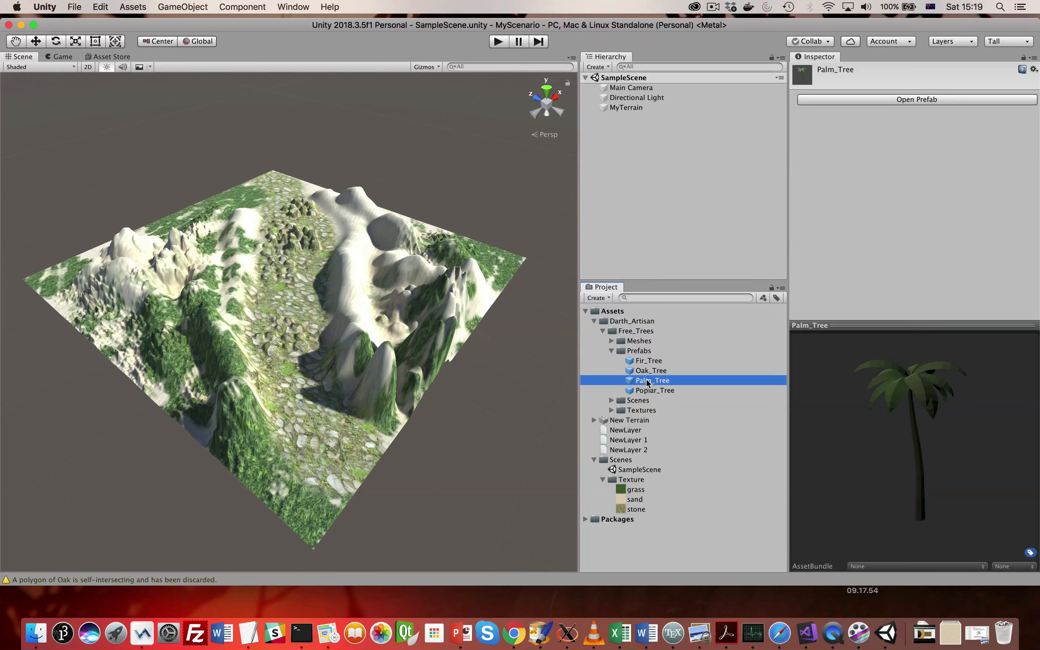
{"action": "left_click_drag", "start_coordinate": [647, 382], "coordinate": [613, 108]}
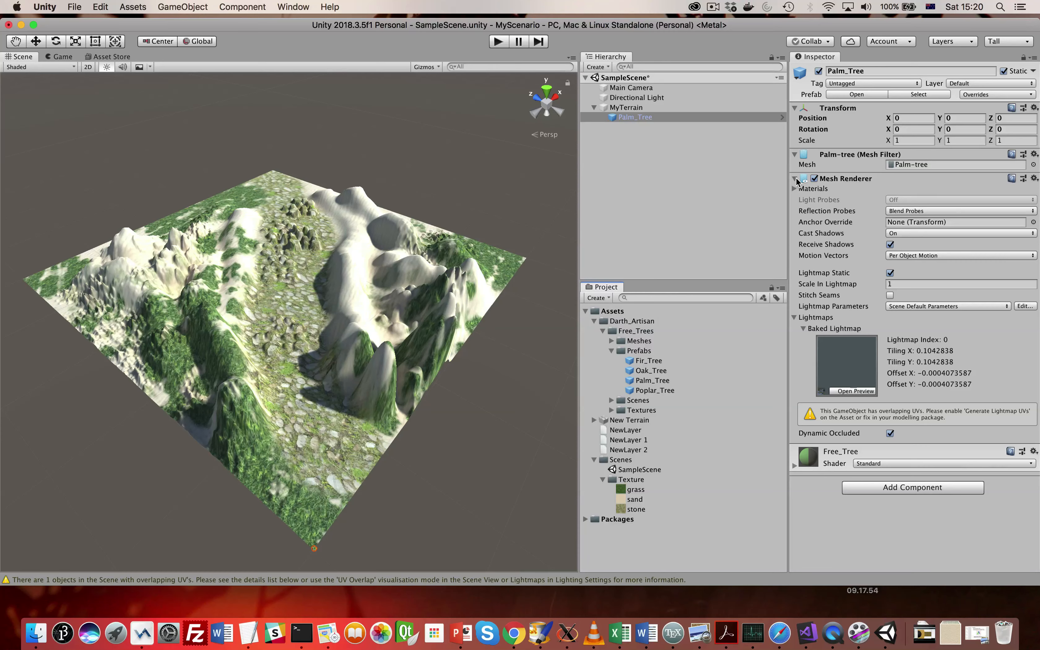
- Set the palm tree's scale to 10 in X, Y and Z
{"action": "left_click", "coordinate": [908, 140]}
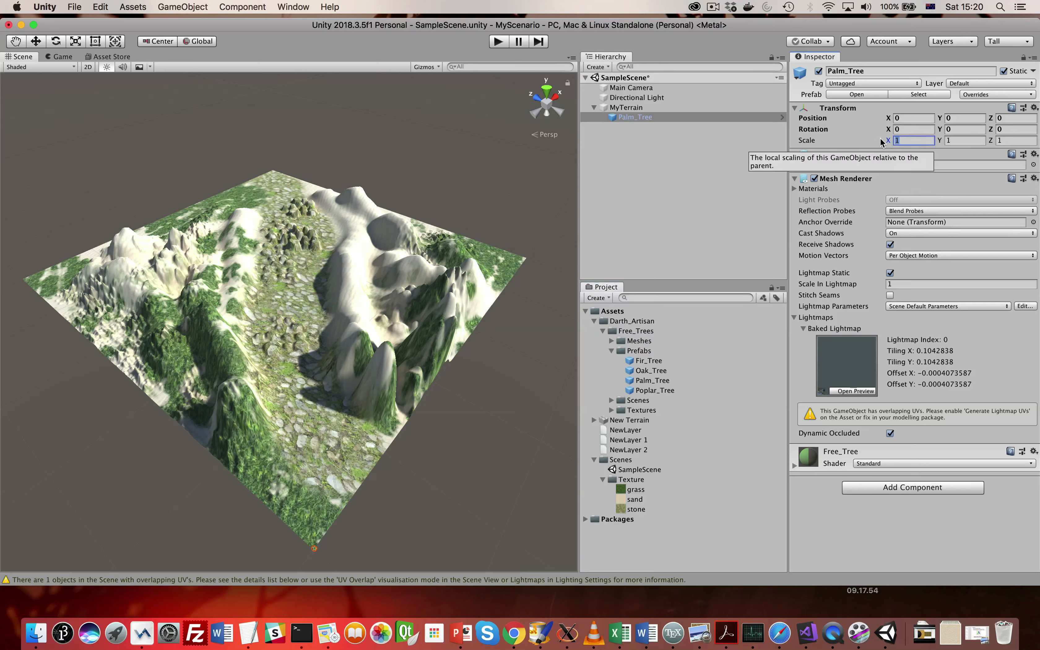
{"action": "type", "text": "10"}
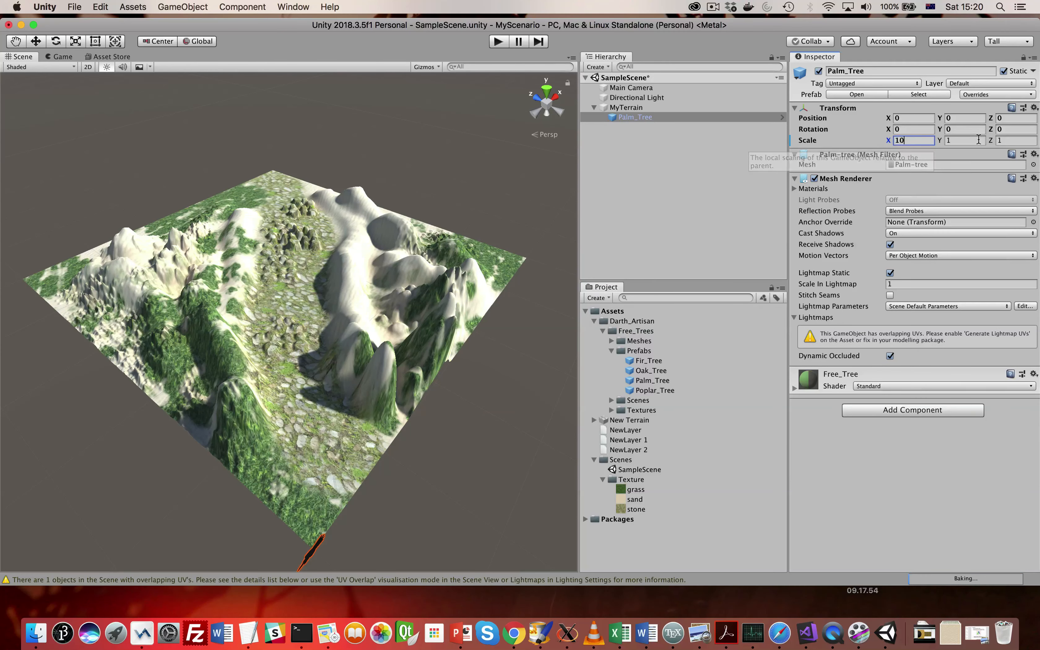
{"action": "left_click", "coordinate": [978, 140]}
{"action": "type", "text": "0"}
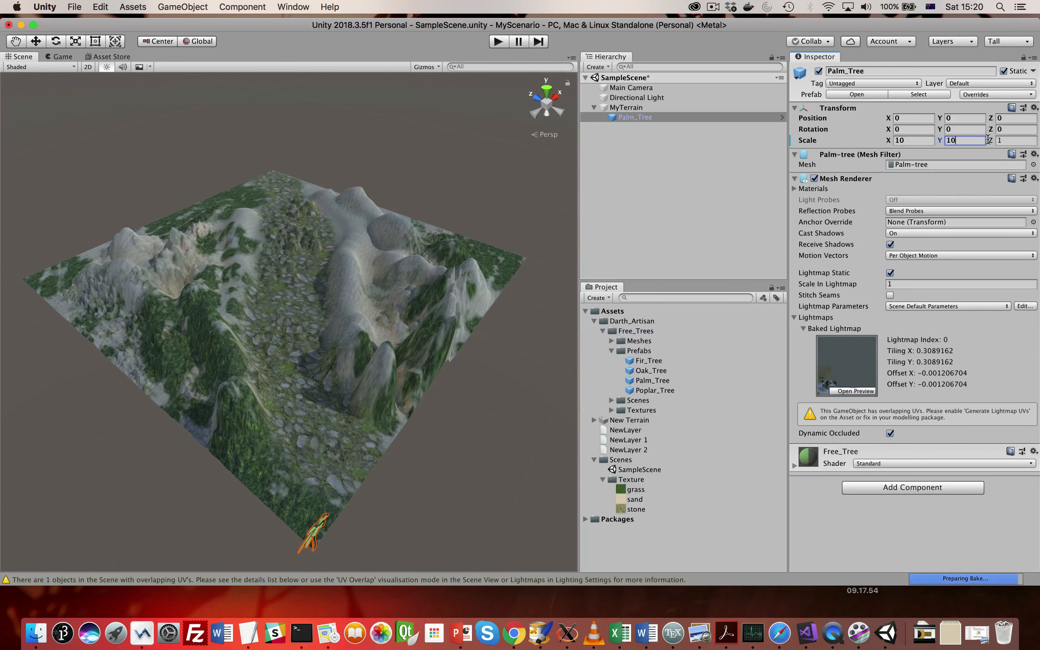
{"action": "left_click", "coordinate": [1010, 139]}
{"action": "type", "text": "10"}
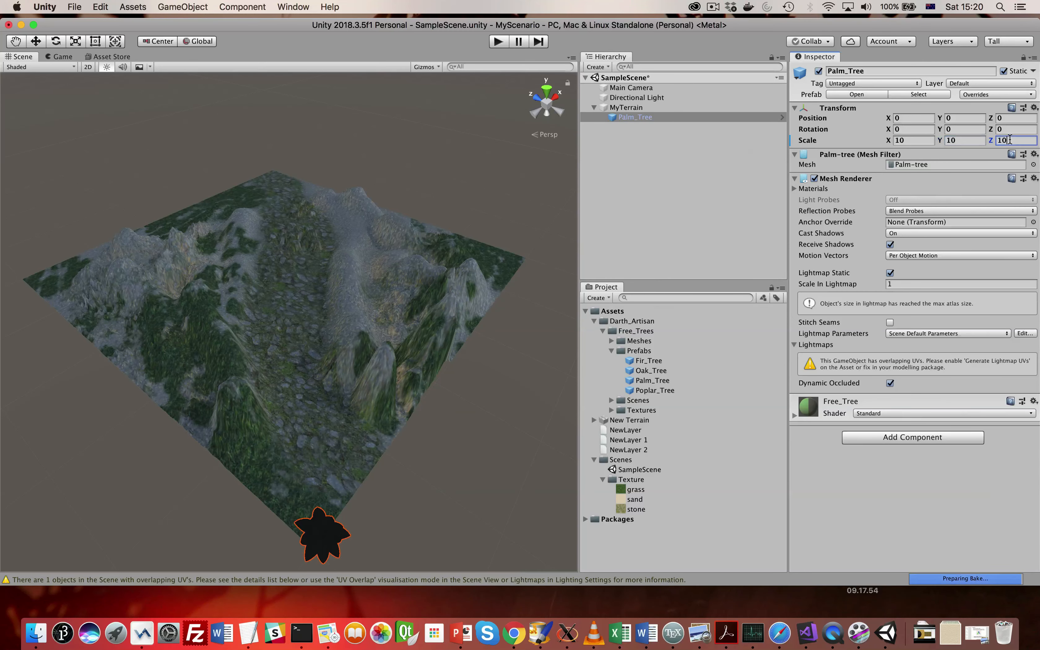
- Move the palm tree from the terrain's corner to the edge of the stone path, at about X 101.3, Z 152.8
{"action": "left_click_drag", "start_coordinate": [391, 482], "coordinate": [161, 178], "text": "alt"}
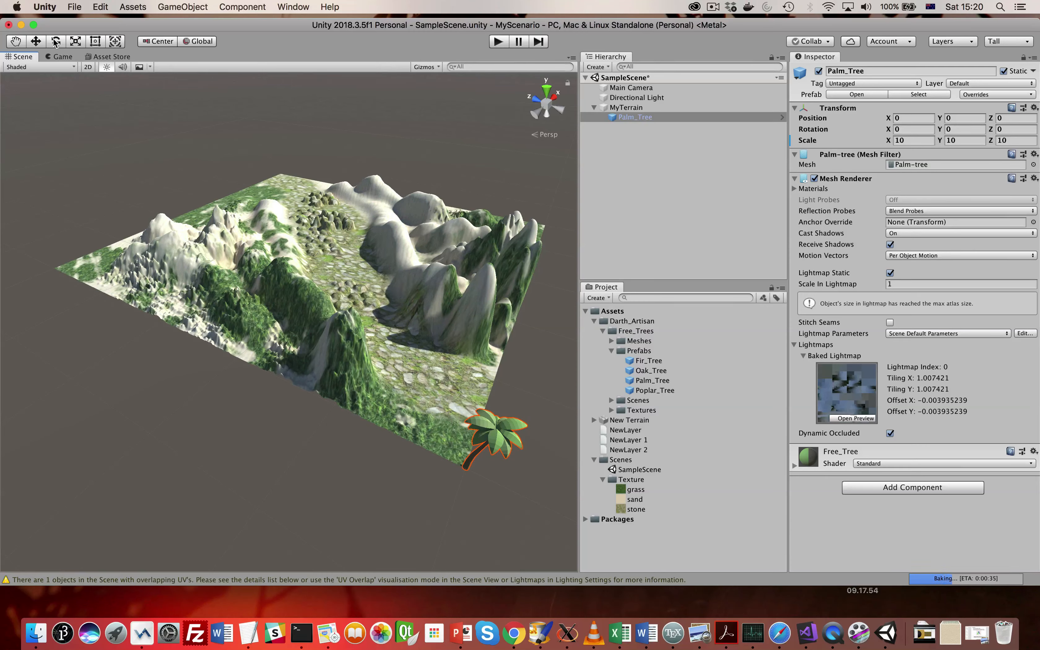
{"action": "left_click", "coordinate": [39, 41]}
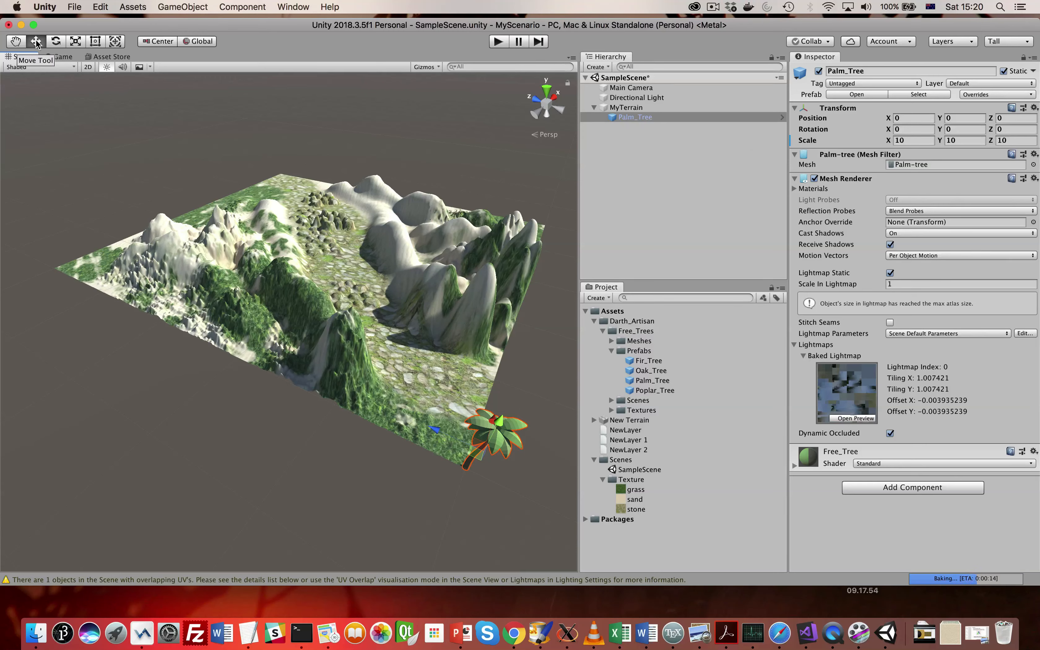
{"action": "left_click_drag", "start_coordinate": [435, 429], "coordinate": [292, 365]}
{"action": "left_click_drag", "start_coordinate": [343, 343], "coordinate": [378, 281]}
{"action": "left_click_drag", "start_coordinate": [300, 370], "coordinate": [265, 375], "text": "alt"}
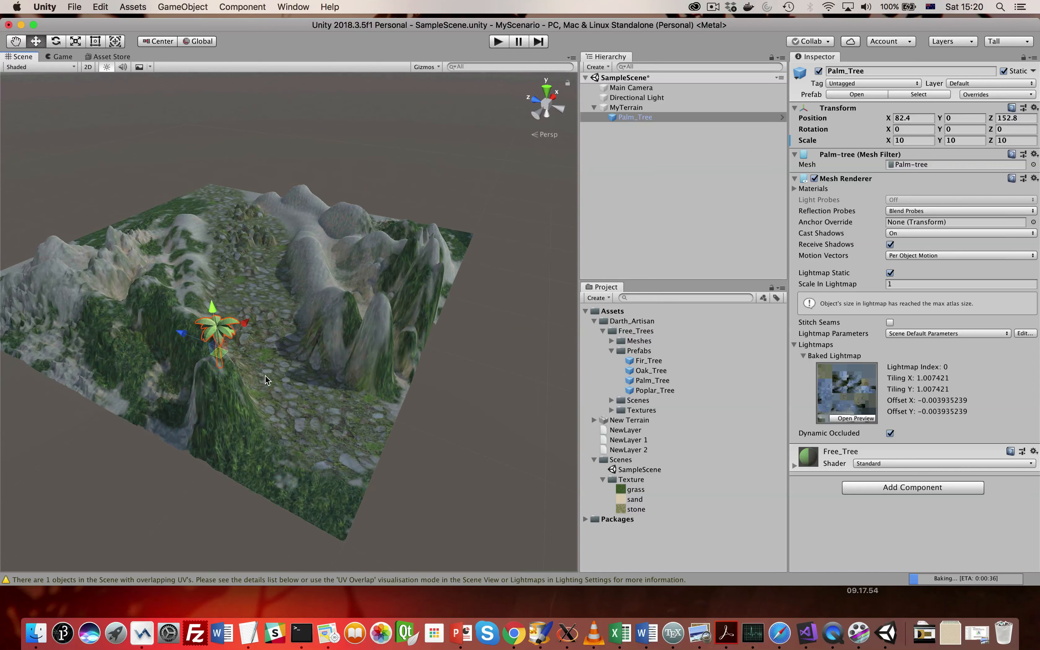
{"action": "scroll", "coordinate": [264, 404], "scroll_direction": "down", "scroll_amount": 3}
{"action": "scroll", "coordinate": [265, 408], "scroll_direction": "up", "scroll_amount": 5}
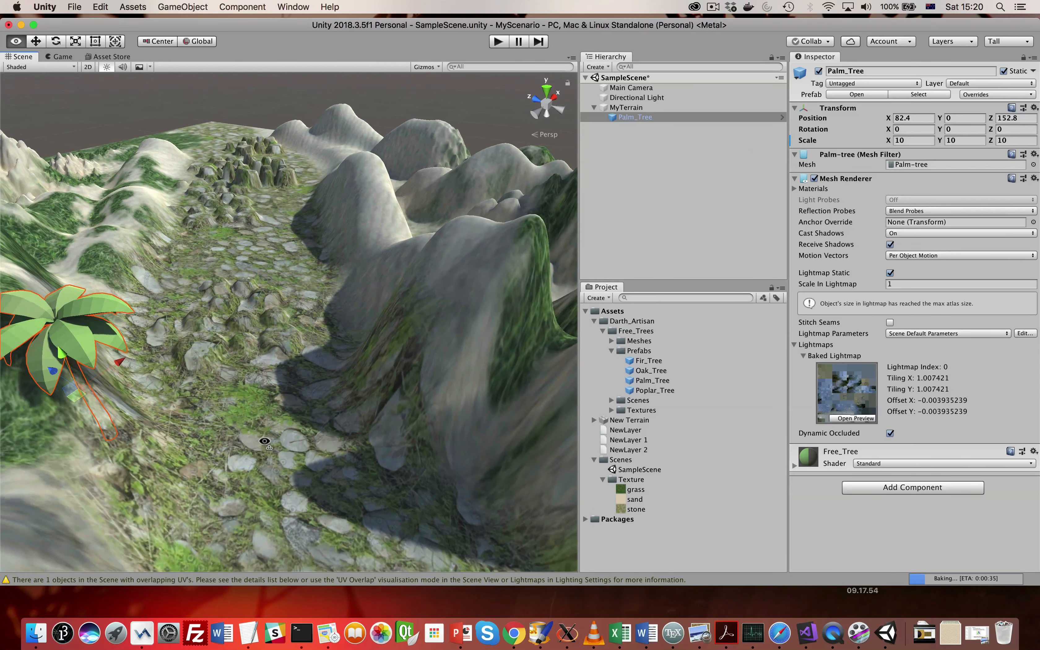
{"action": "scroll", "coordinate": [119, 370], "scroll_direction": "down", "scroll_amount": 5}
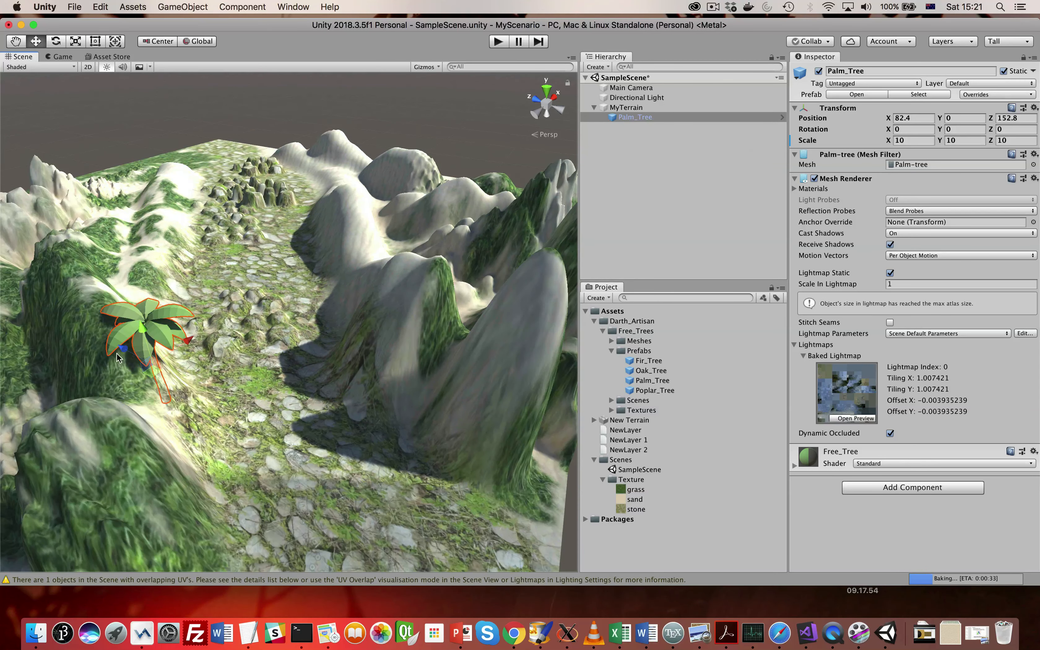
{"action": "left_click_drag", "start_coordinate": [185, 342], "coordinate": [224, 319]}
- Rotate the palm tree to about X -13.9, Y 15.65, Z -12.4 so it leans, and adjust its X position to 98.5
{"action": "key", "text": "e"}
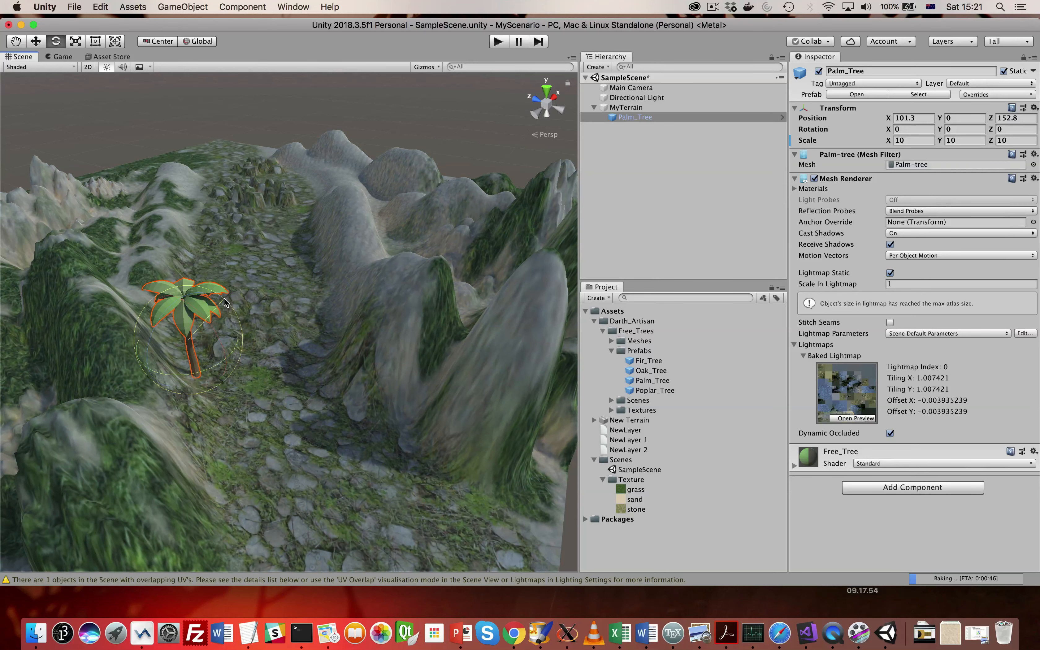
{"action": "left_click_drag", "start_coordinate": [228, 303], "coordinate": [265, 323]}
{"action": "left_click", "coordinate": [40, 43]}
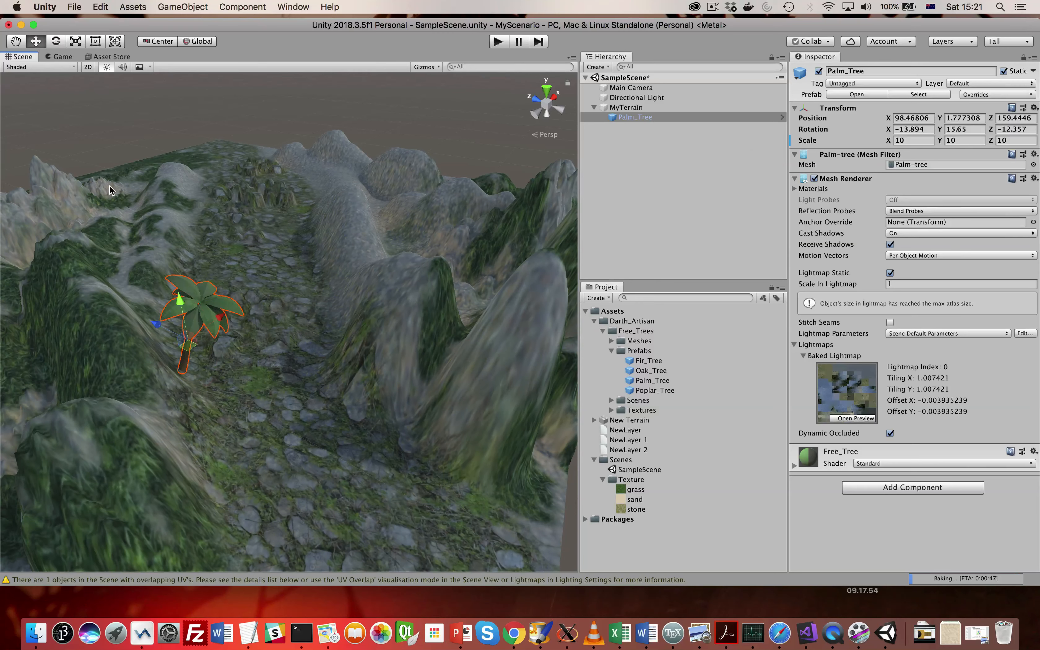
{"action": "left_click_drag", "start_coordinate": [224, 321], "coordinate": [225, 321]}
- Duplicate the palm tree and move the copy along the X axis, away from the original across the stone path
{"action": "right_click_drag", "start_coordinate": [259, 454], "coordinate": [315, 331]}
{"action": "right_click_drag", "start_coordinate": [276, 378], "coordinate": [323, 383]}
{"action": "middle_click_drag", "start_coordinate": [314, 389], "coordinate": [342, 397]}
{"action": "scroll", "coordinate": [342, 397], "scroll_direction": "up", "scroll_amount": 3}
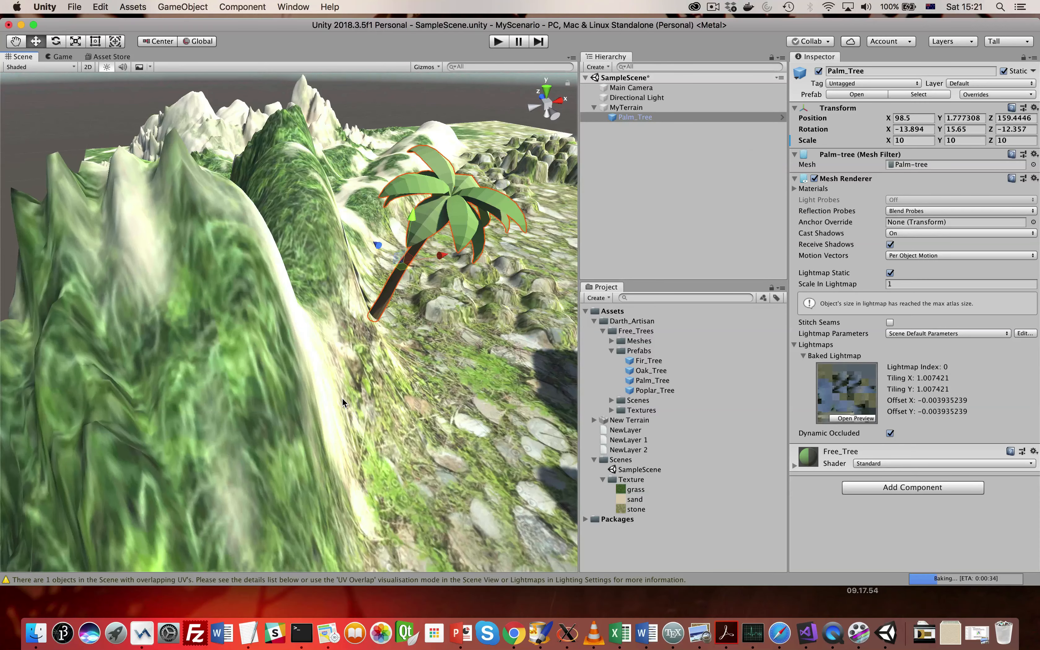
{"action": "scroll", "coordinate": [341, 398], "scroll_direction": "down", "scroll_amount": 5}
{"action": "right_click_drag", "start_coordinate": [342, 392], "coordinate": [408, 377]}
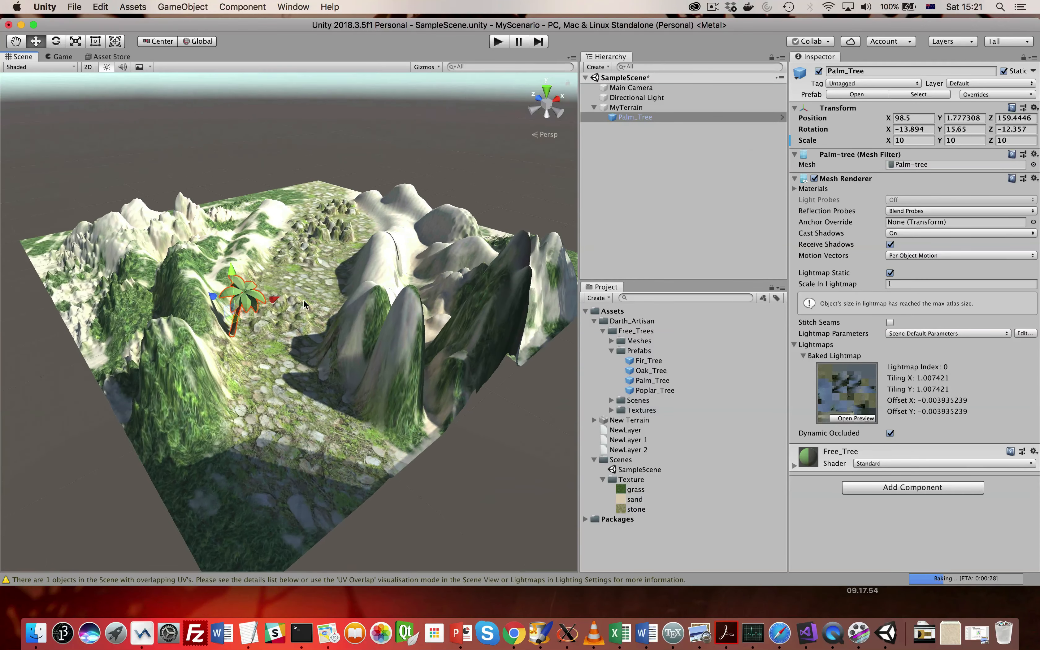
{"action": "left_click_drag", "start_coordinate": [225, 433], "coordinate": [279, 430], "text": "alt"}
{"action": "right_click", "coordinate": [627, 117]}
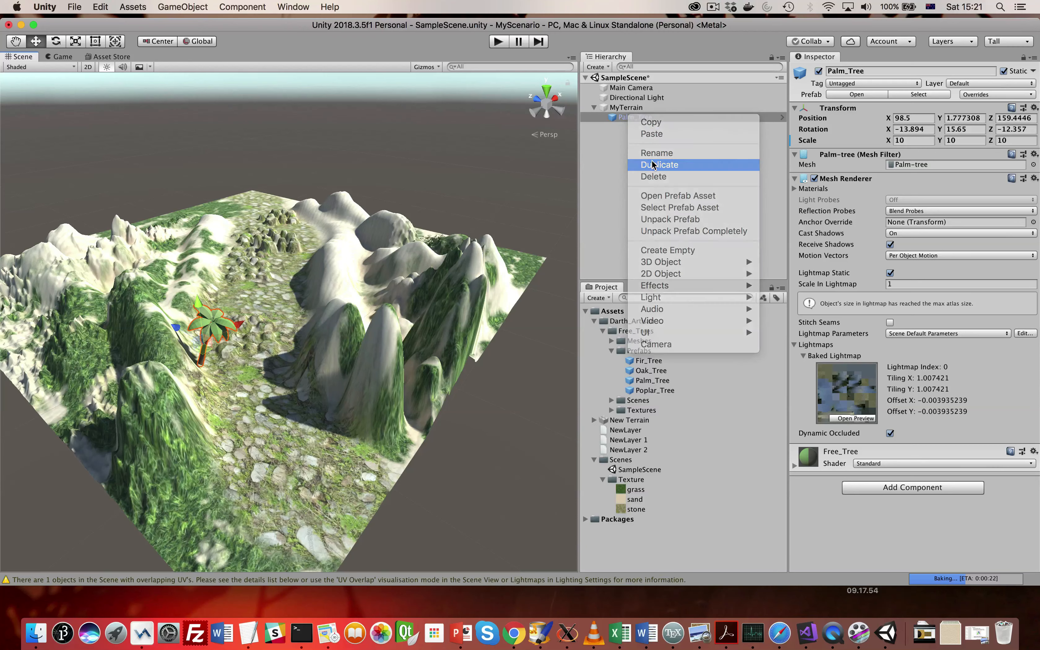
{"action": "left_click", "coordinate": [651, 163]}
{"action": "left_click_drag", "start_coordinate": [239, 323], "coordinate": [221, 309]}
- Rotate the second palm tree to about X -19.5, Y 7.3, Z 16 and move it to about X 188.9
{"action": "left_click", "coordinate": [56, 41]}
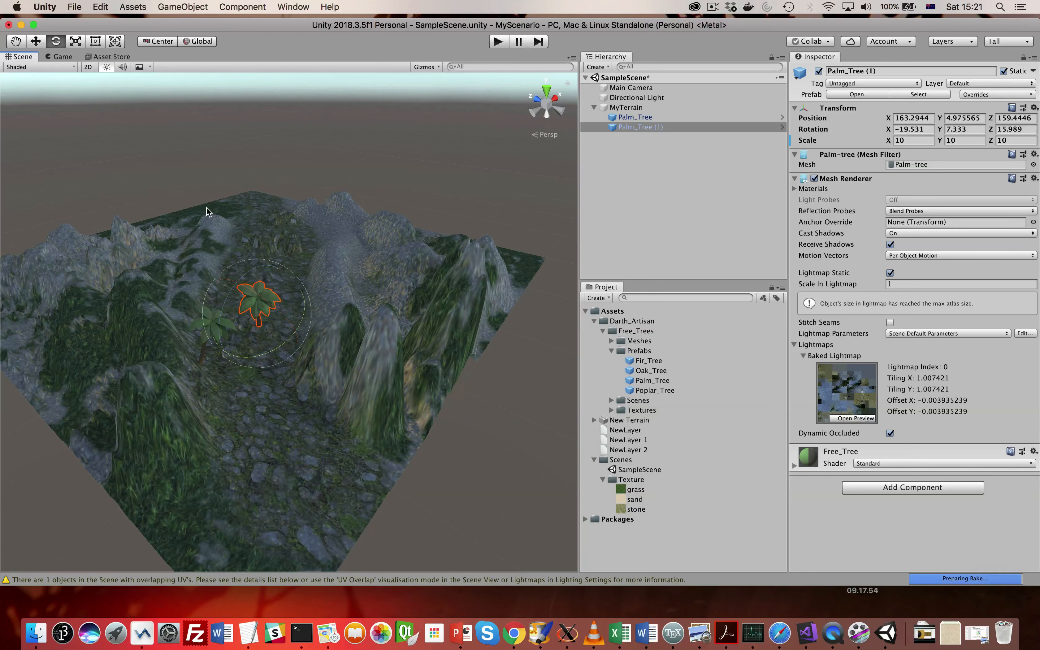
{"action": "left_click", "coordinate": [36, 41]}
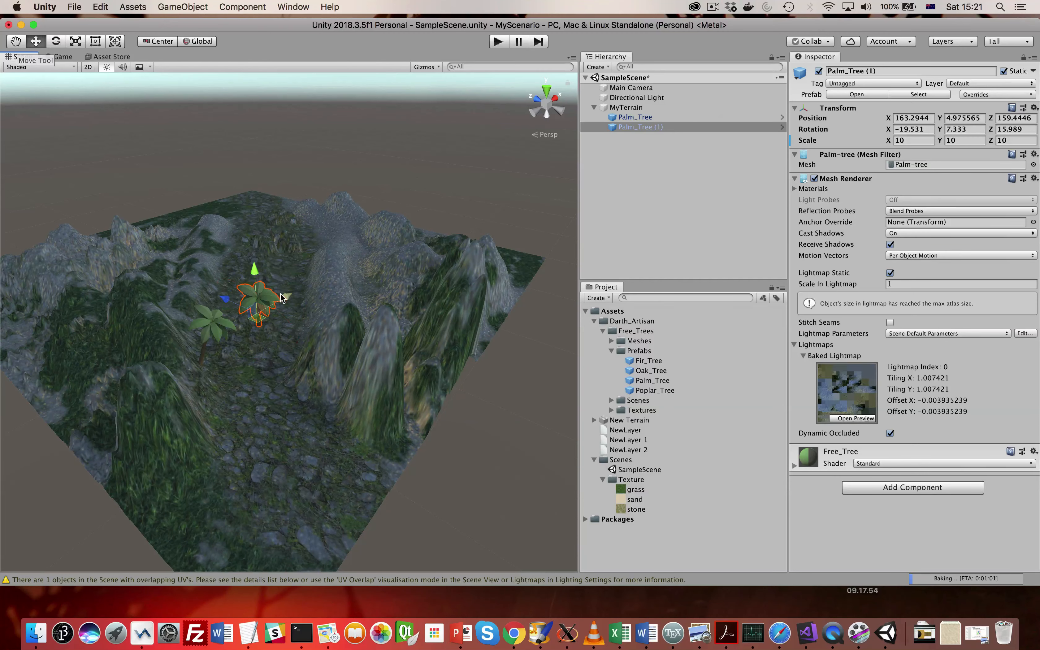
{"action": "left_click_drag", "start_coordinate": [281, 293], "coordinate": [315, 318]}
{"action": "scroll", "coordinate": [312, 333], "scroll_direction": "up", "scroll_amount": 5}
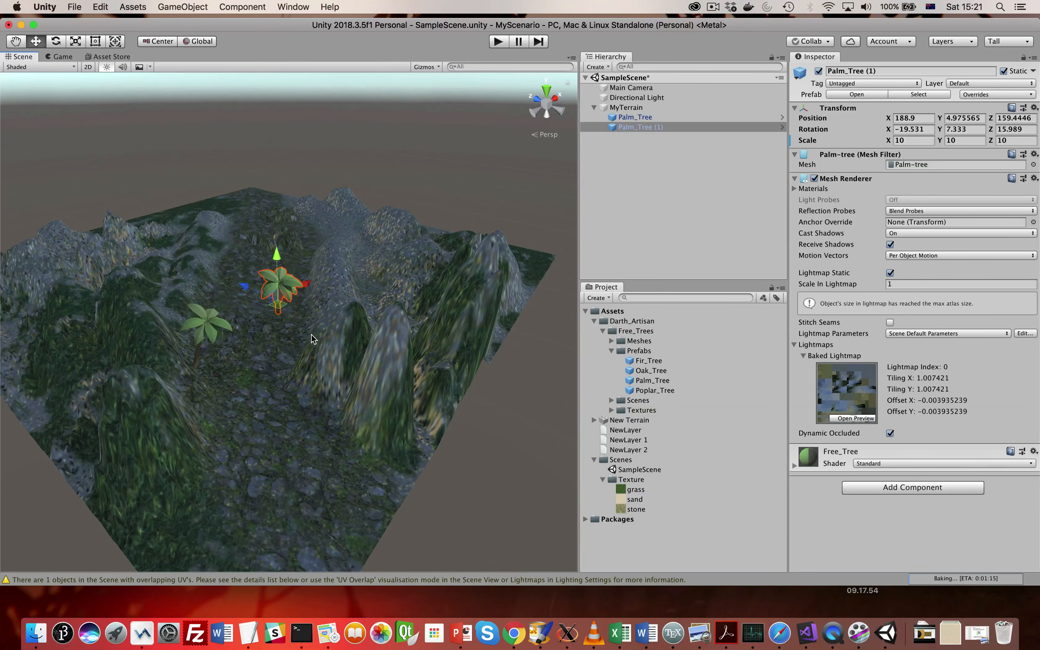
{"action": "left_click_drag", "start_coordinate": [268, 237], "coordinate": [268, 246]}
{"action": "scroll", "coordinate": [275, 309], "scroll_direction": "down", "scroll_amount": 5}
- Add the Poplar_Tree prefab to the scene and set its scale to 10 in X, Y and Z
{"action": "left_click_drag", "start_coordinate": [654, 391], "coordinate": [636, 93]}
{"action": "left_click", "coordinate": [911, 140]}
{"action": "type", "text": "10"}
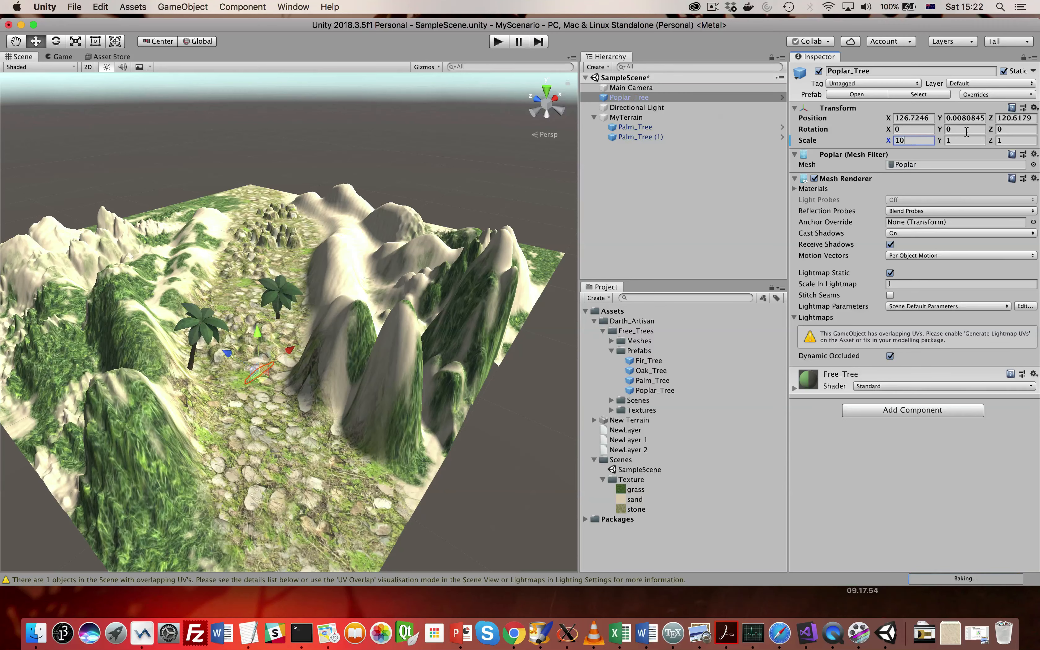
{"action": "left_click", "coordinate": [958, 138]}
{"action": "type", "text": "10"}
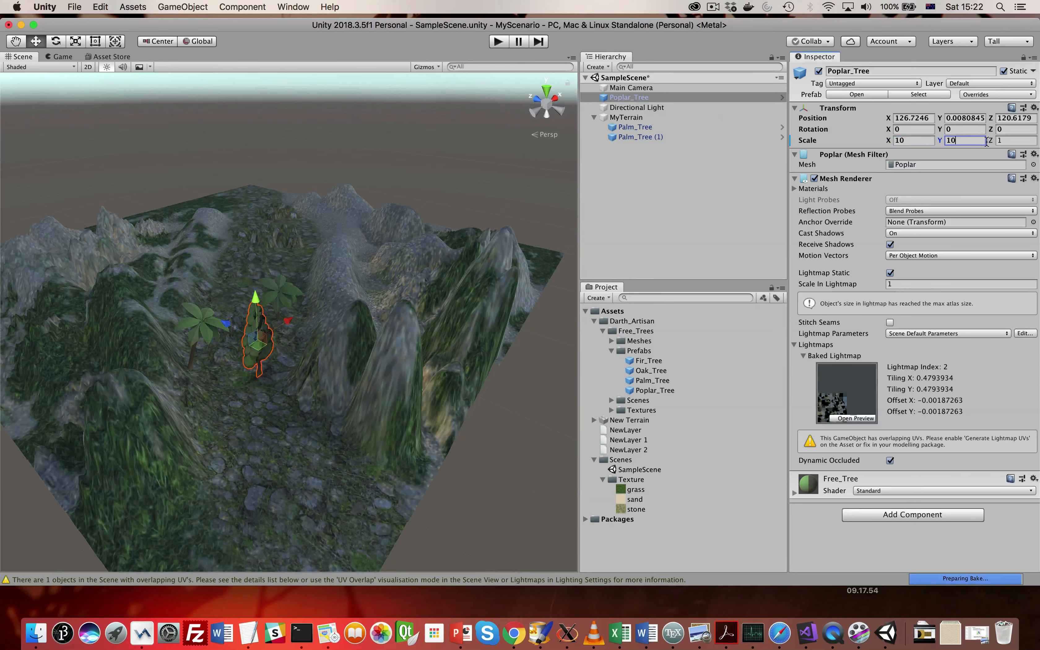
{"action": "left_click", "coordinate": [999, 138]}
{"action": "type", "text": "10"}
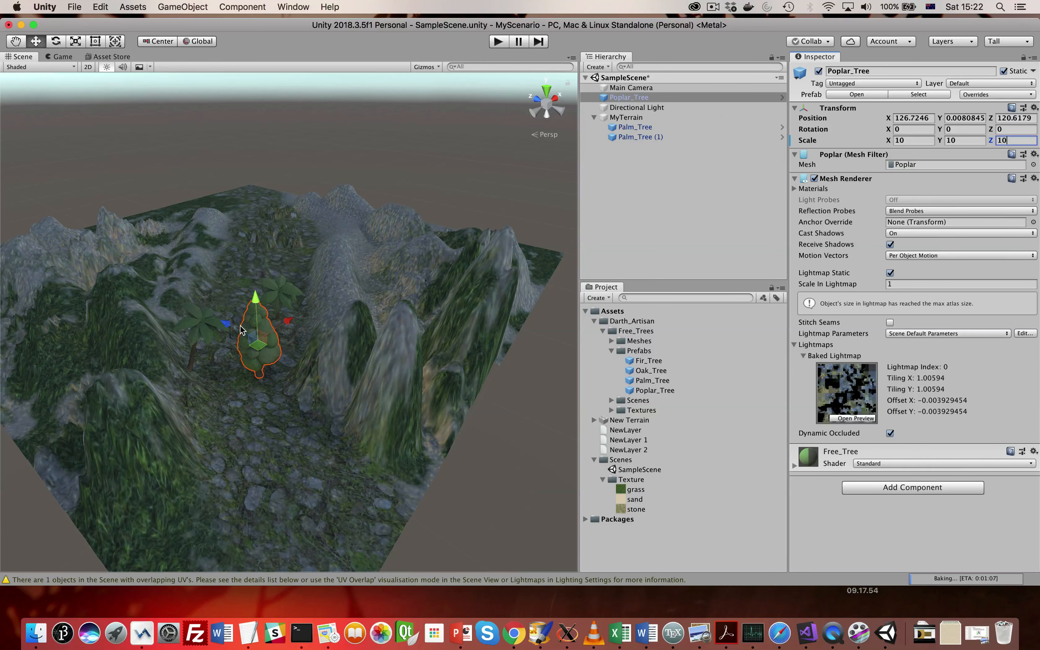
- Move the poplar tree between the two palms, to about X 154.6, Y -7.9, Z 156.8
{"action": "left_click_drag", "start_coordinate": [285, 320], "coordinate": [247, 271]}
{"action": "left_click_drag", "start_coordinate": [289, 364], "coordinate": [240, 279], "text": "alt"}
{"action": "scroll", "coordinate": [333, 402], "scroll_direction": "up", "scroll_amount": 5}
{"action": "scroll", "coordinate": [333, 401], "scroll_direction": "down", "scroll_amount": 10}
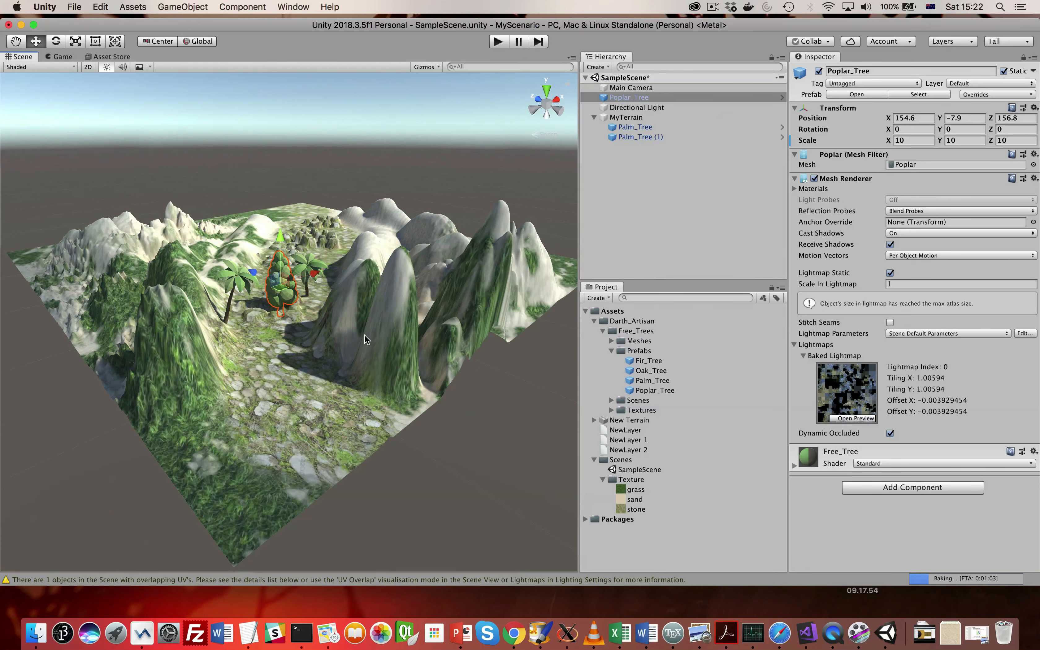
- Save the scene
{"action": "left_click_drag", "start_coordinate": [329, 305], "coordinate": [315, 347], "text": "alt"}
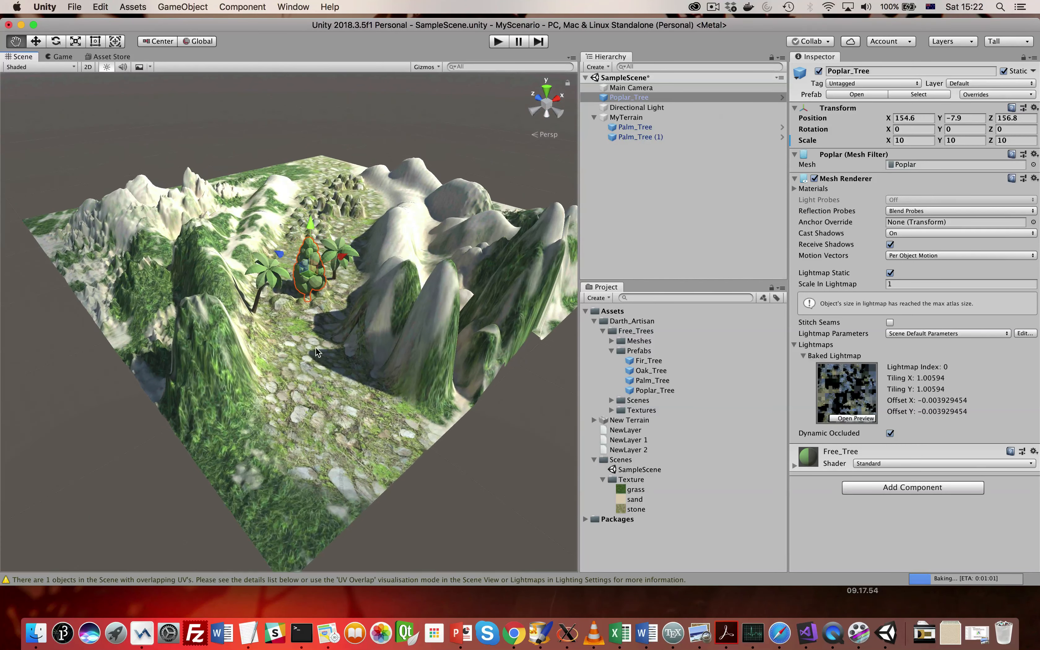
{"action": "left_click", "coordinate": [74, 7]}
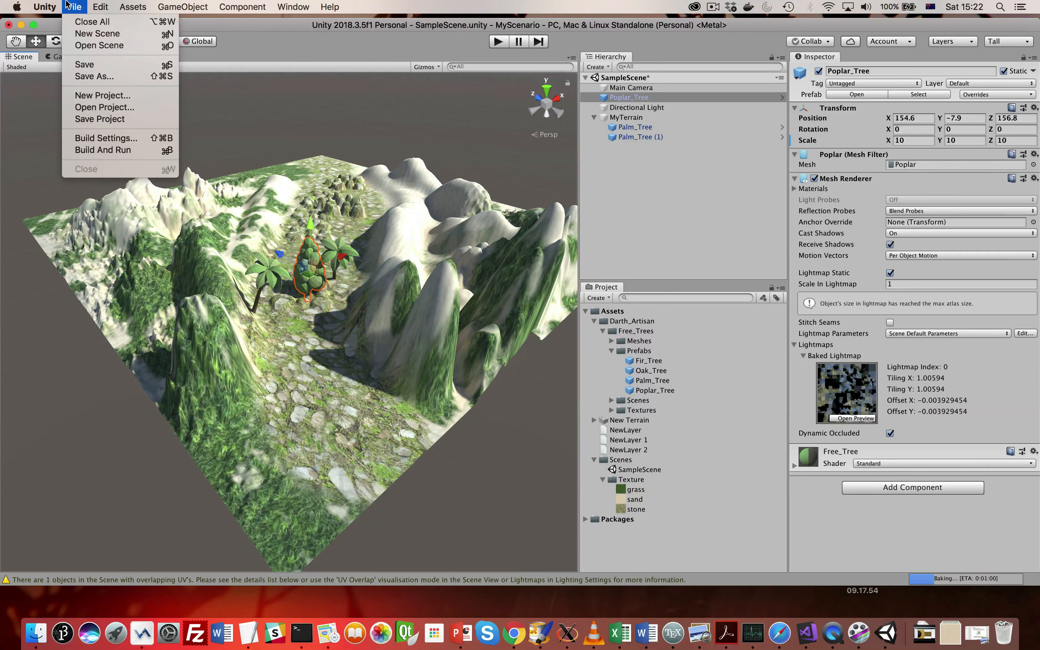
{"action": "left_click", "coordinate": [62, 62]}
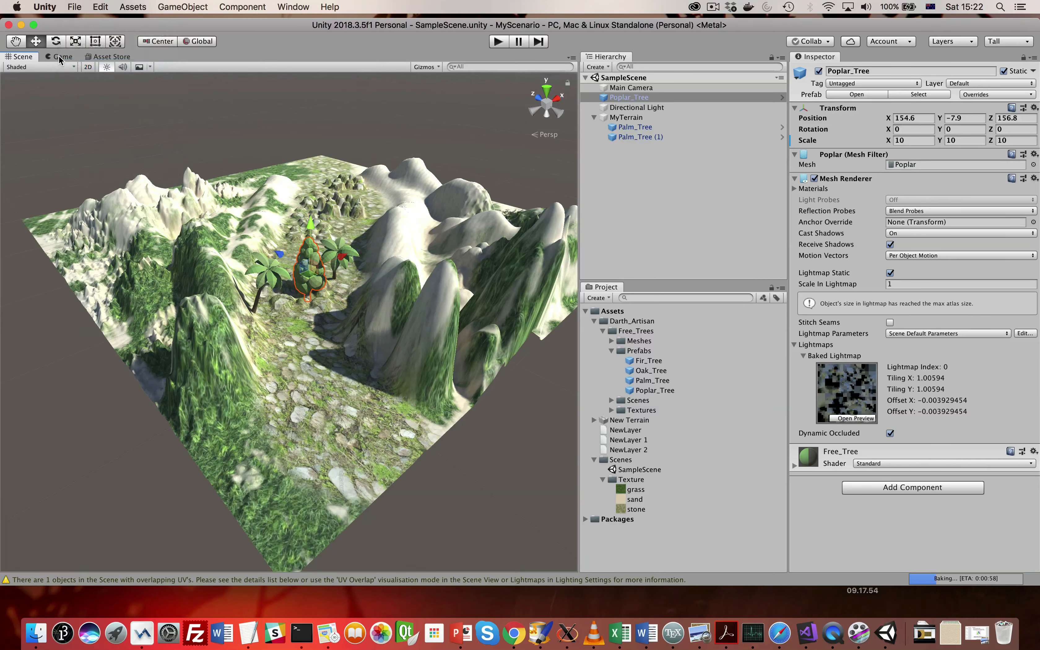
- Check the Game view, select the Main Camera and frame the whole terrain from above in the Scene view
{"action": "left_click", "coordinate": [60, 56]}
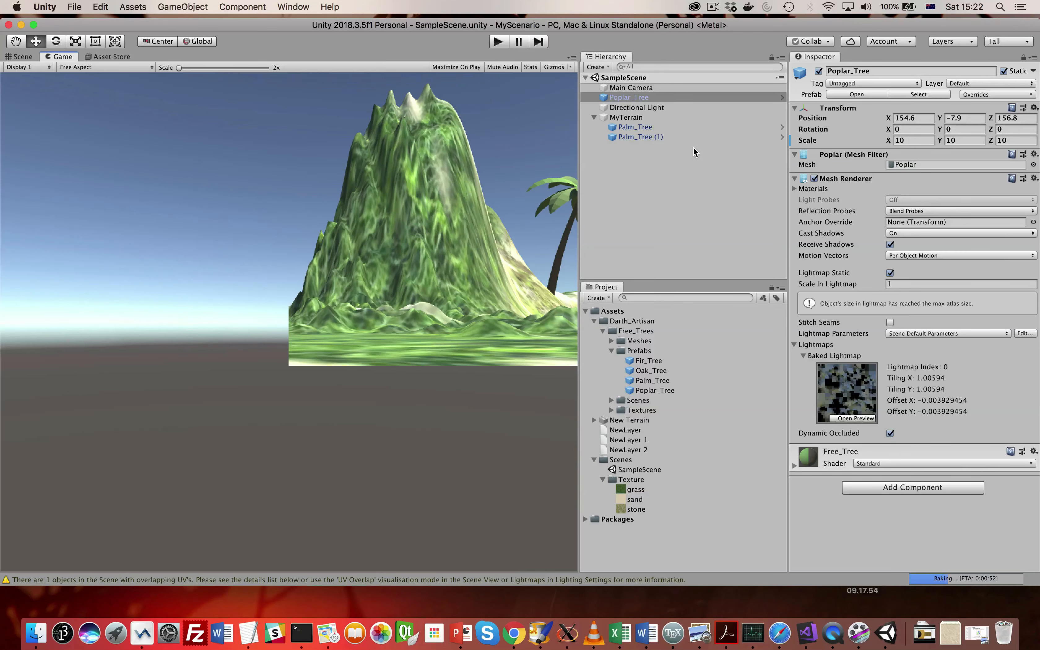
{"action": "left_click", "coordinate": [650, 88]}
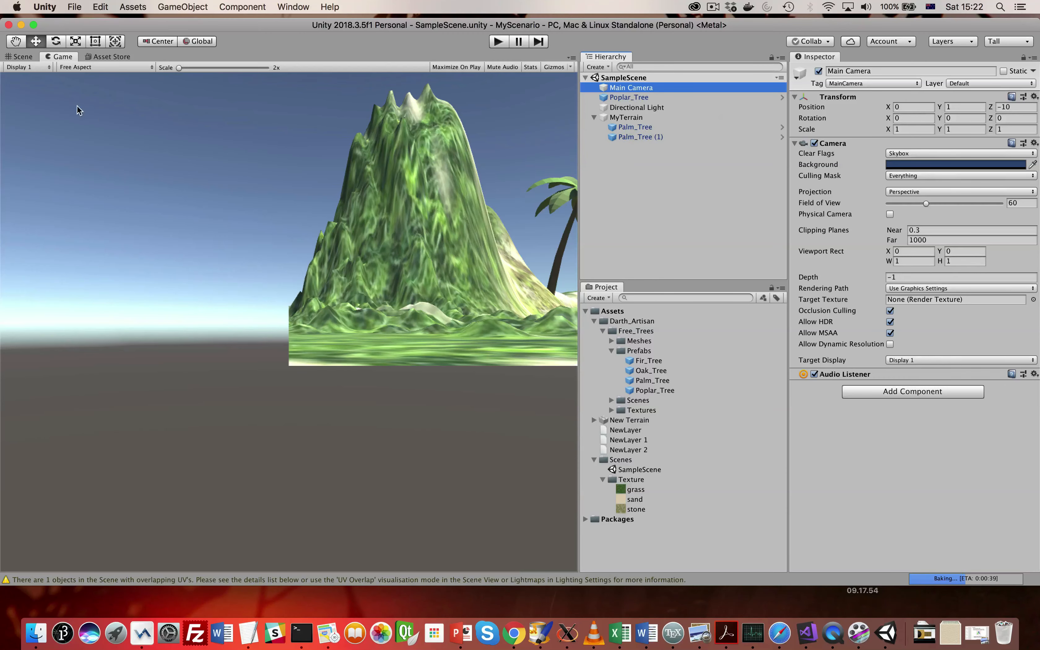
{"action": "left_click", "coordinate": [22, 58]}
{"action": "left_click_drag", "start_coordinate": [326, 354], "coordinate": [297, 353], "text": "alt"}
{"action": "middle_click_drag", "start_coordinate": [369, 354], "coordinate": [315, 355]}
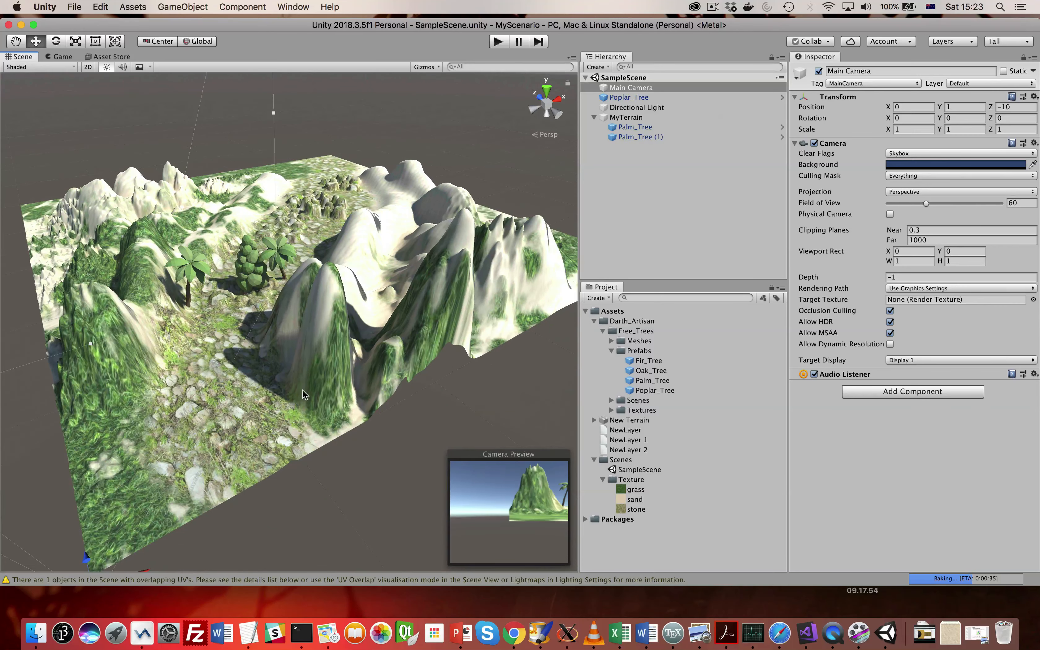
{"action": "right_click_drag", "start_coordinate": [303, 389], "coordinate": [312, 400]}
{"action": "mouse_move", "coordinate": [284, 361]}
{"action": "middle_mouse_down"}
{"action": "mouse_move", "coordinate": [309, 389]}
{"action": "mouse_move", "coordinate": [303, 369]}
{"action": "middle_mouse_up"}
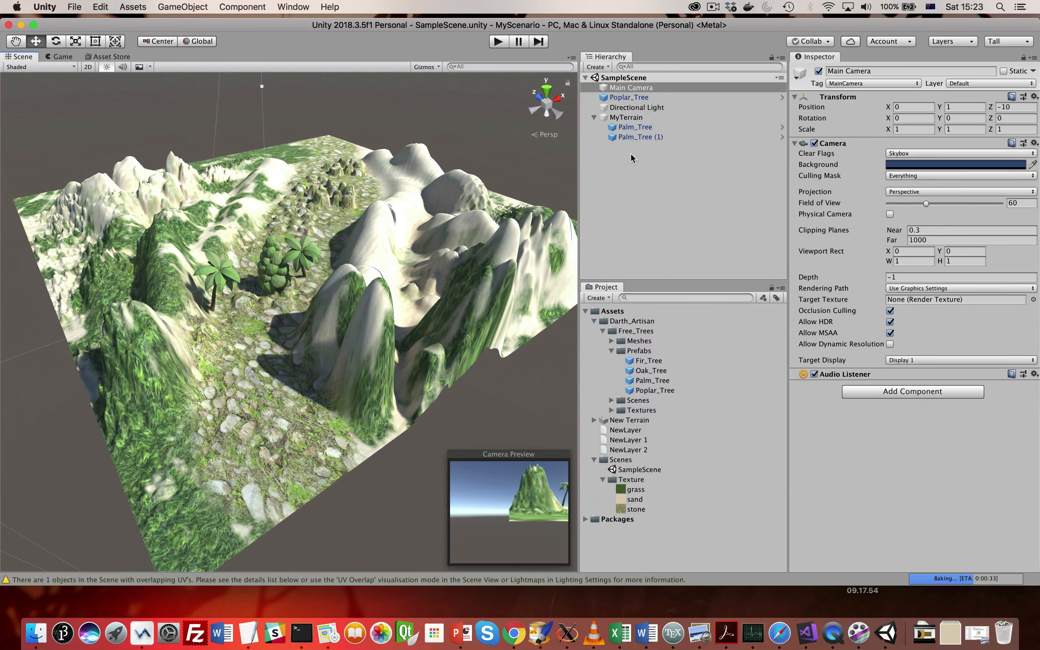
- Align the Main Camera with the current Scene view and check the framing in the Game view
{"action": "left_click", "coordinate": [626, 88]}
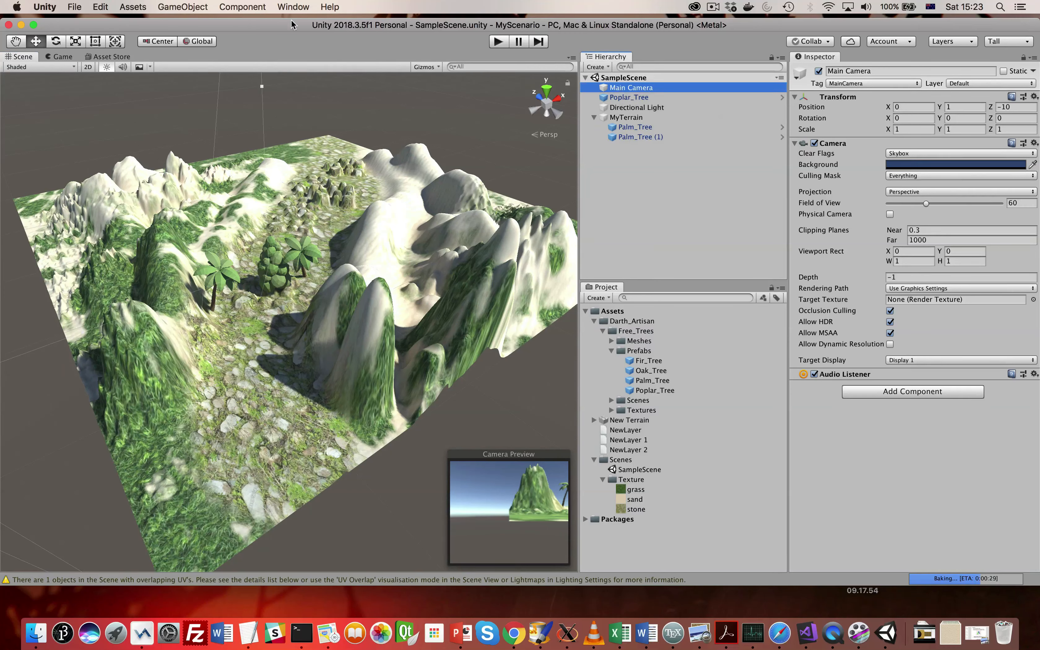
{"action": "left_click", "coordinate": [133, 7]}
{"action": "mouse_move", "coordinate": [176, 8]}
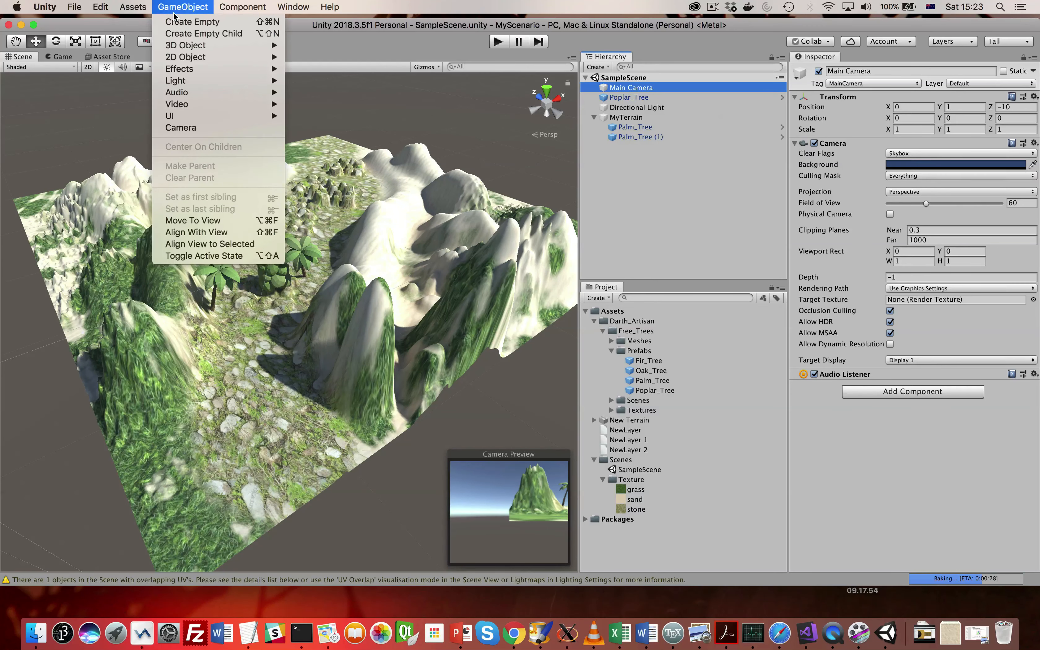
{"action": "left_click", "coordinate": [202, 233]}
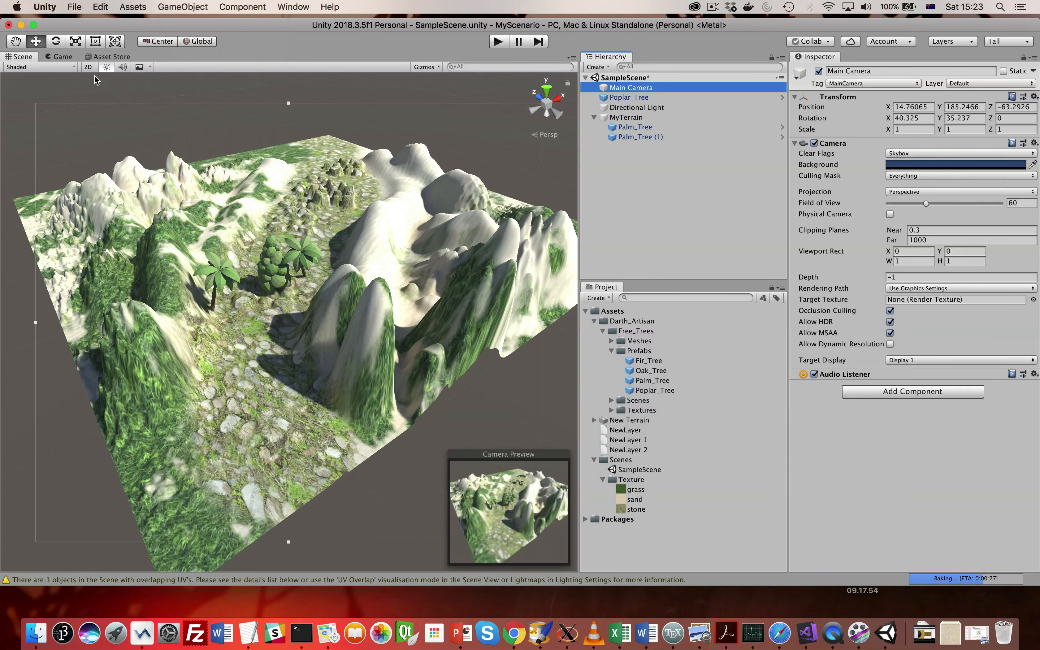
{"action": "left_click", "coordinate": [63, 57]}
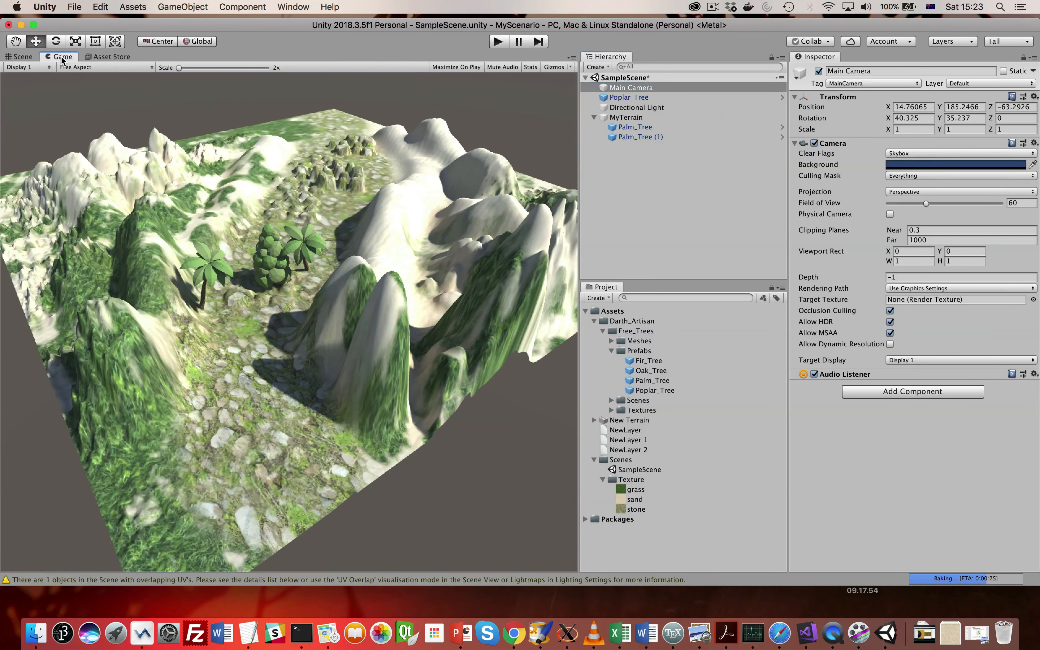
{"action": "left_click", "coordinate": [31, 60]}
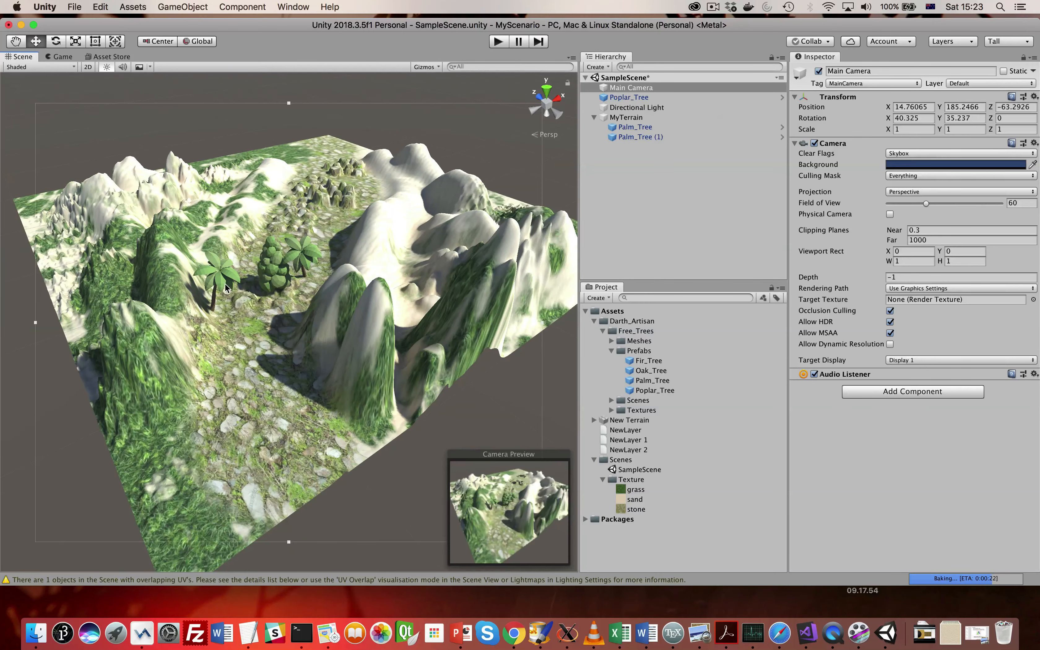
- Create six neighbor terrains around MyTerrain with the Create Neighbor Terrains tool, extending it in negative X, negative Z and positive Z
{"action": "left_click", "coordinate": [275, 155]}
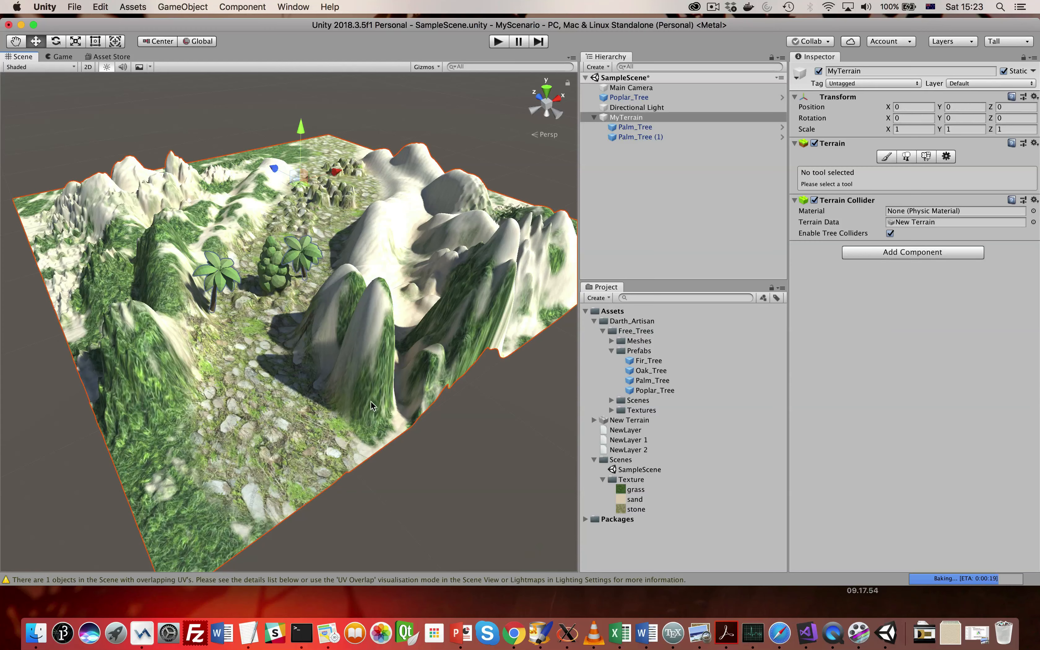
{"action": "left_click", "coordinate": [886, 158]}
{"action": "left_click", "coordinate": [890, 171]}
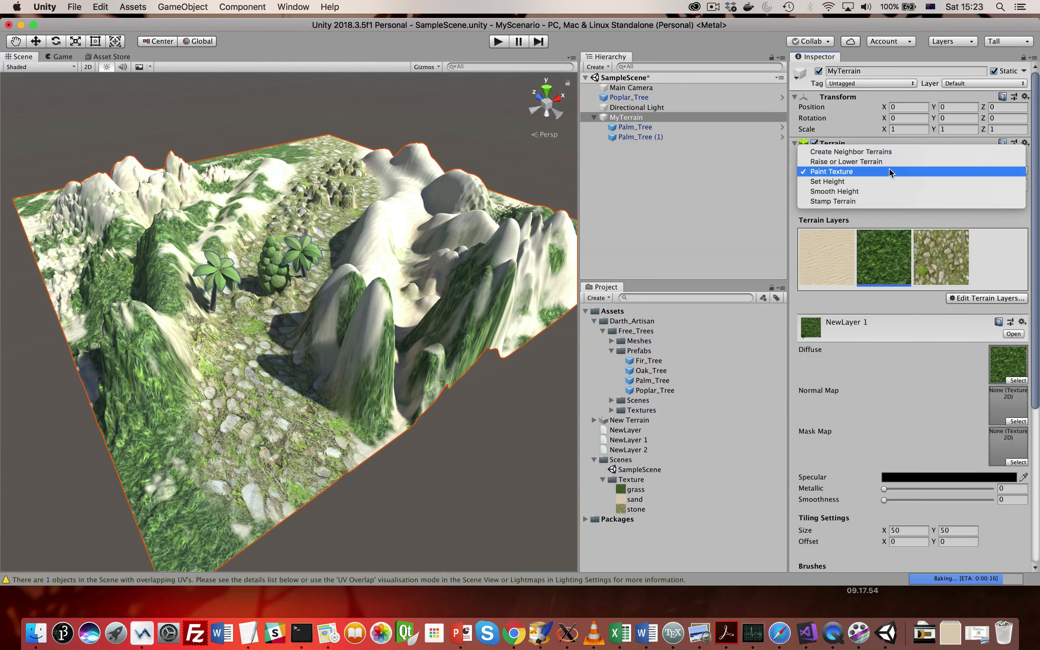
{"action": "left_click", "coordinate": [884, 153]}
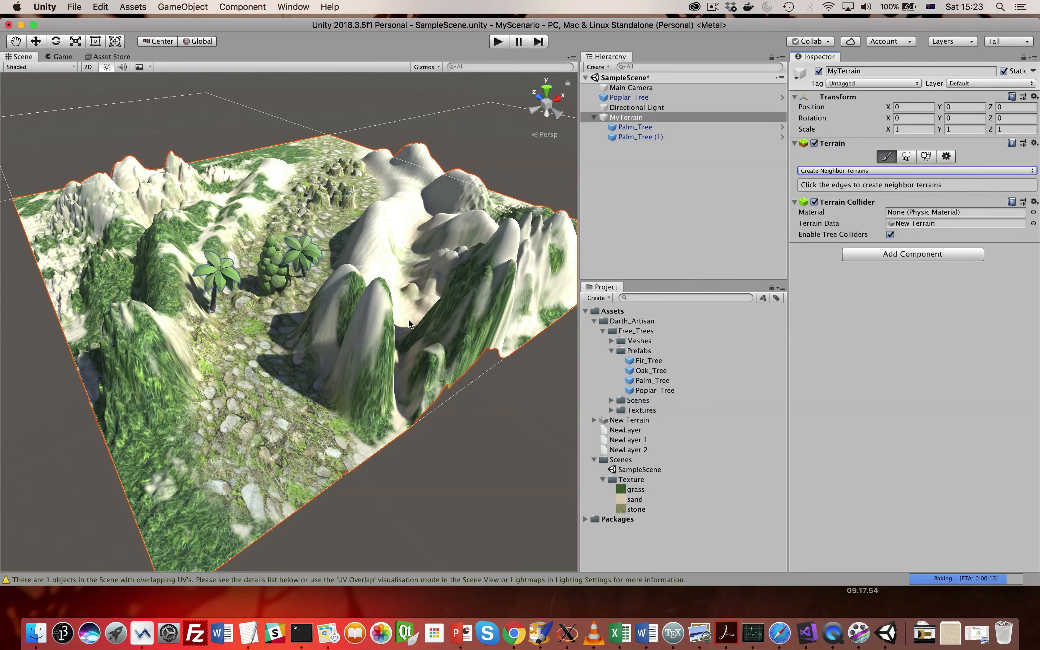
{"action": "left_click", "coordinate": [455, 151]}
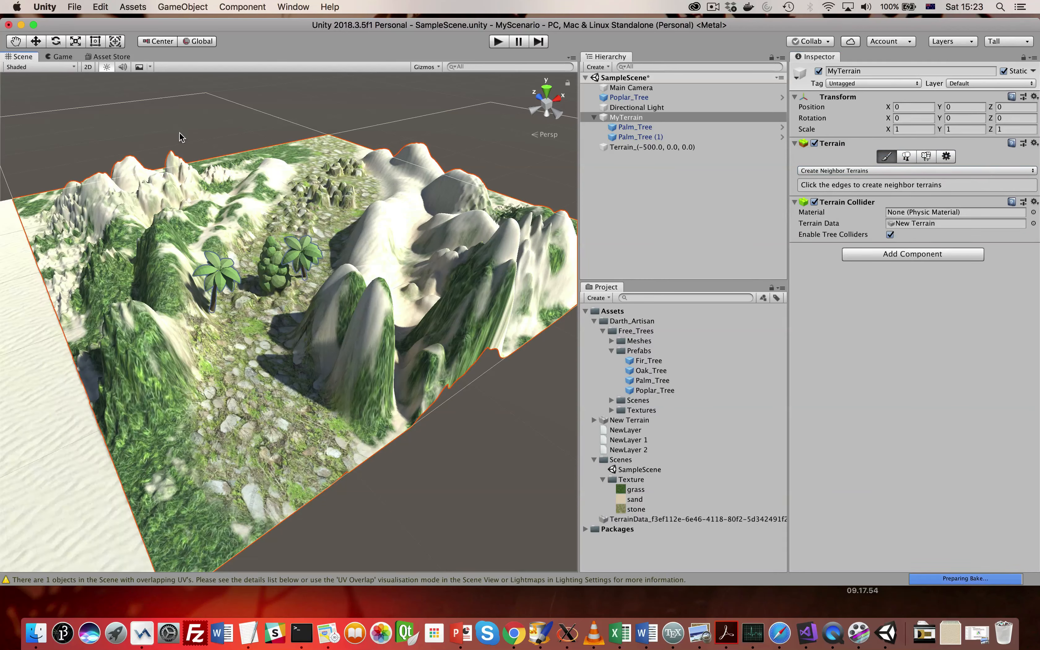
{"action": "left_click", "coordinate": [196, 134]}
{"action": "left_click", "coordinate": [515, 128]}
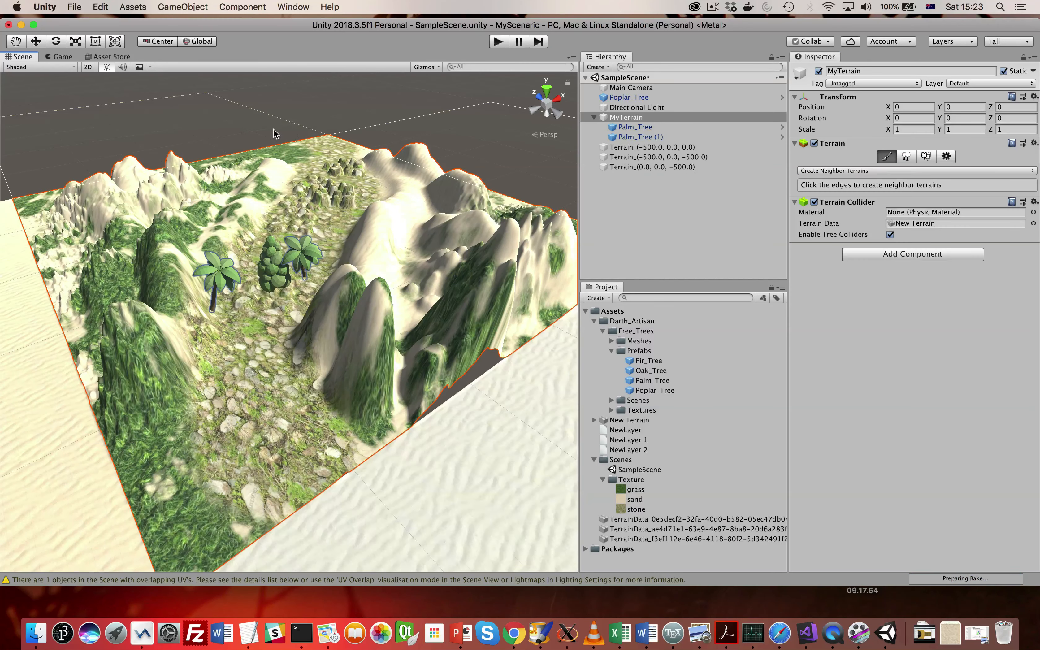
{"action": "left_click", "coordinate": [243, 135]}
{"action": "left_click", "coordinate": [438, 135]}
{"action": "left_click", "coordinate": [361, 112]}
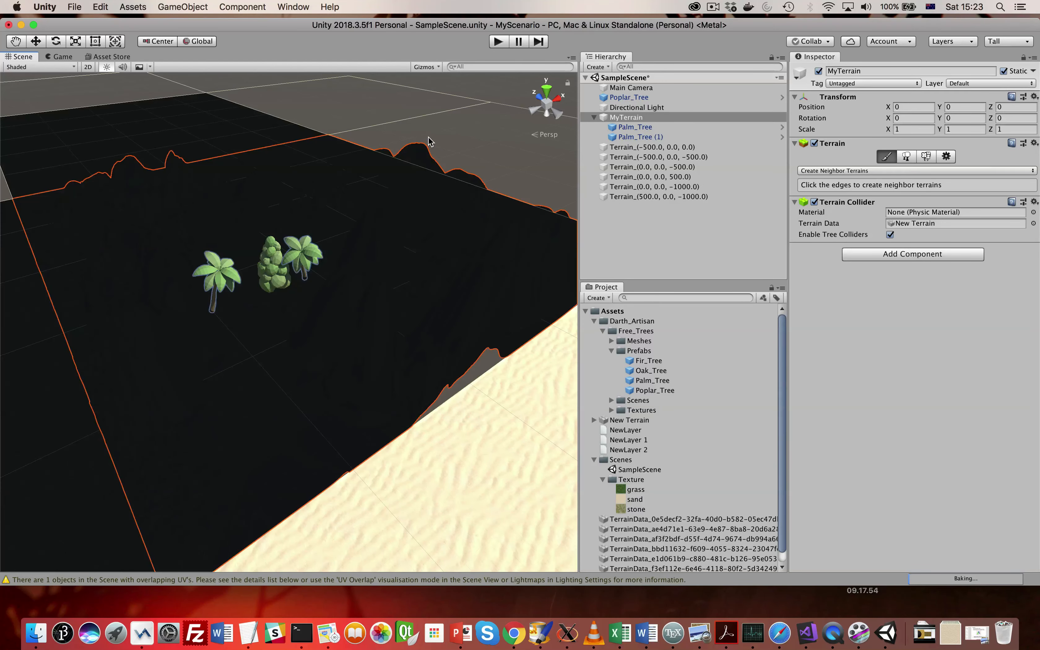
- Inspect the extended terrain in the Scene view and check how it looks in the Game view
{"action": "scroll", "coordinate": [379, 288], "scroll_direction": "down", "scroll_amount": 2}
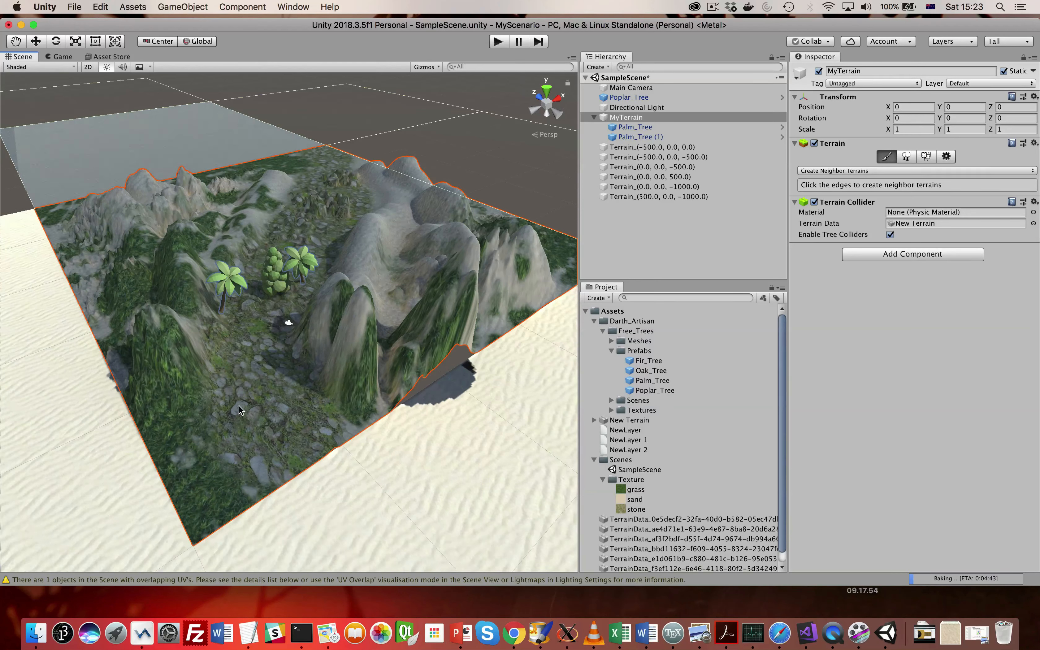
{"action": "scroll", "coordinate": [247, 406], "scroll_direction": "down", "scroll_amount": 10}
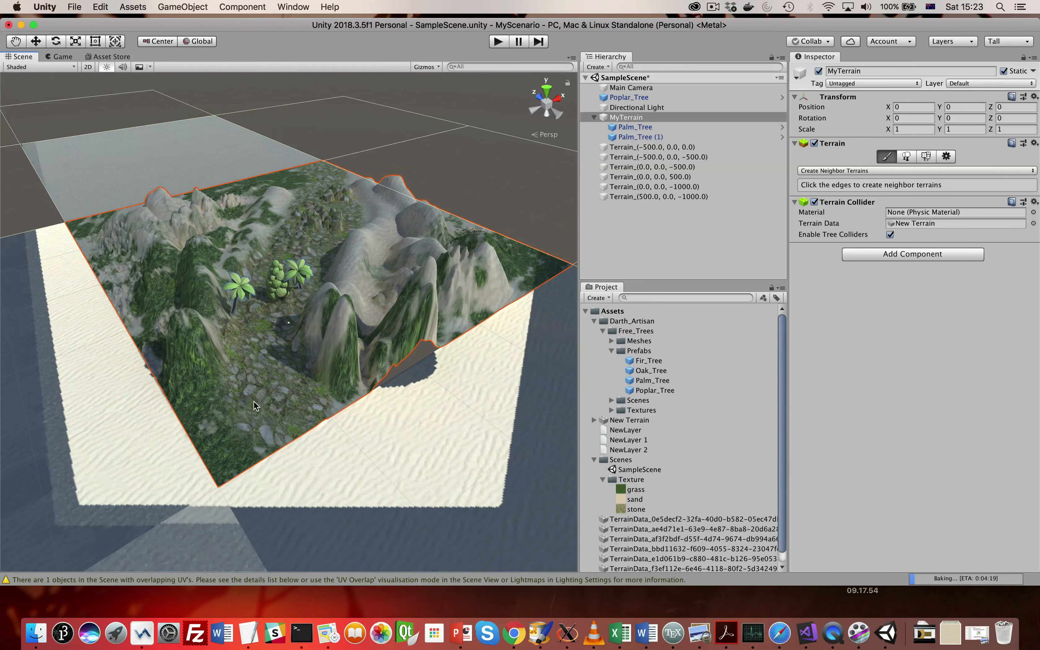
{"action": "scroll", "coordinate": [254, 401], "scroll_direction": "up", "scroll_amount": 10}
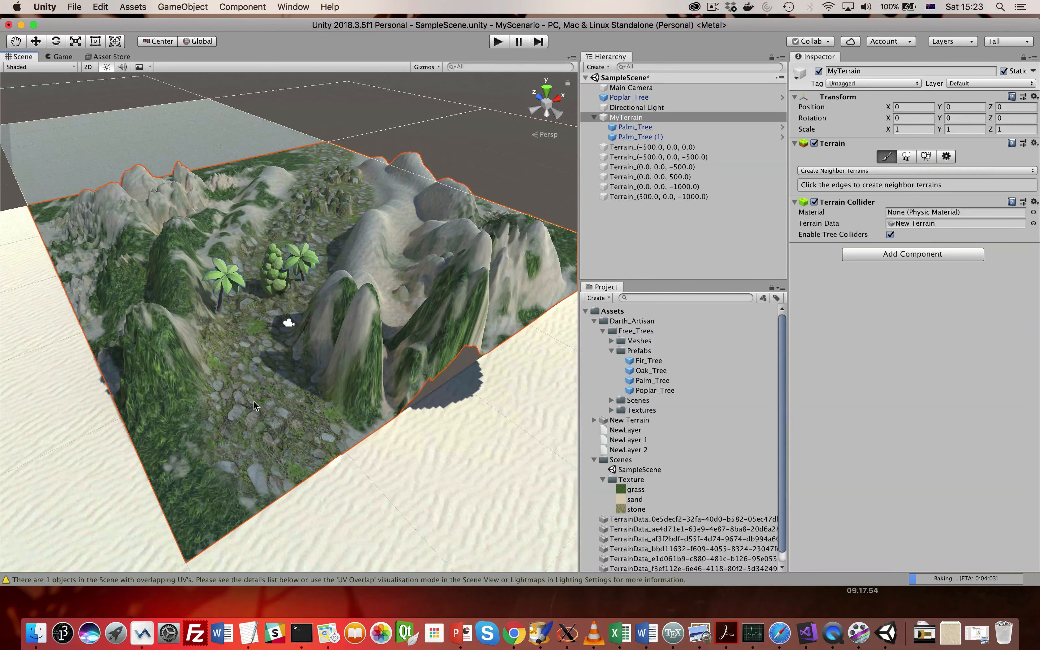
{"action": "scroll", "coordinate": [253, 400], "scroll_direction": "up", "scroll_amount": 2}
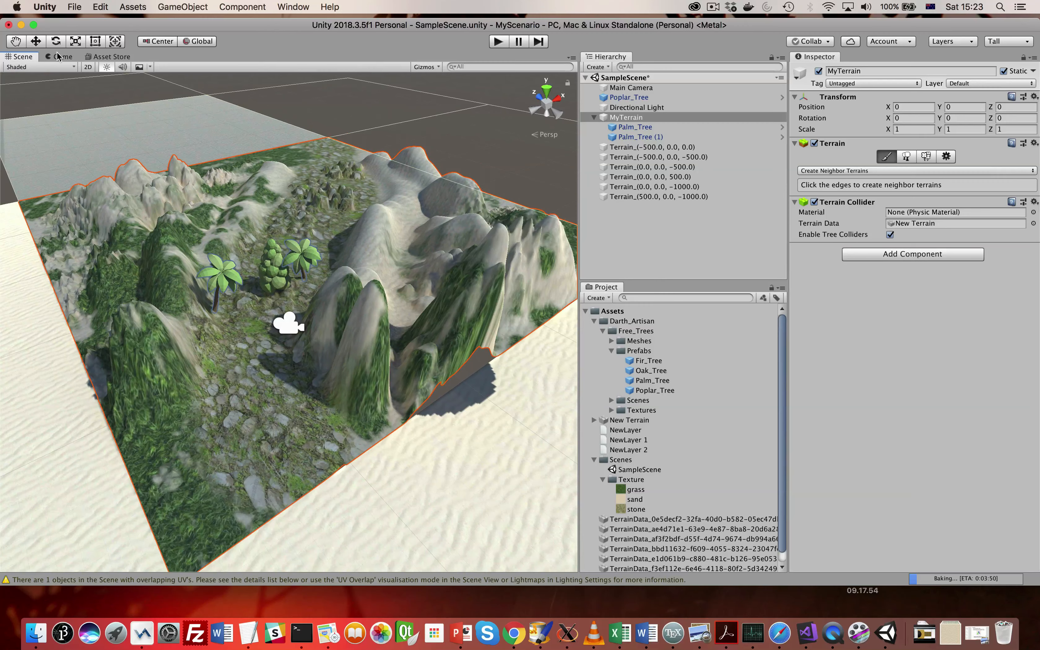
{"action": "left_click", "coordinate": [58, 56]}
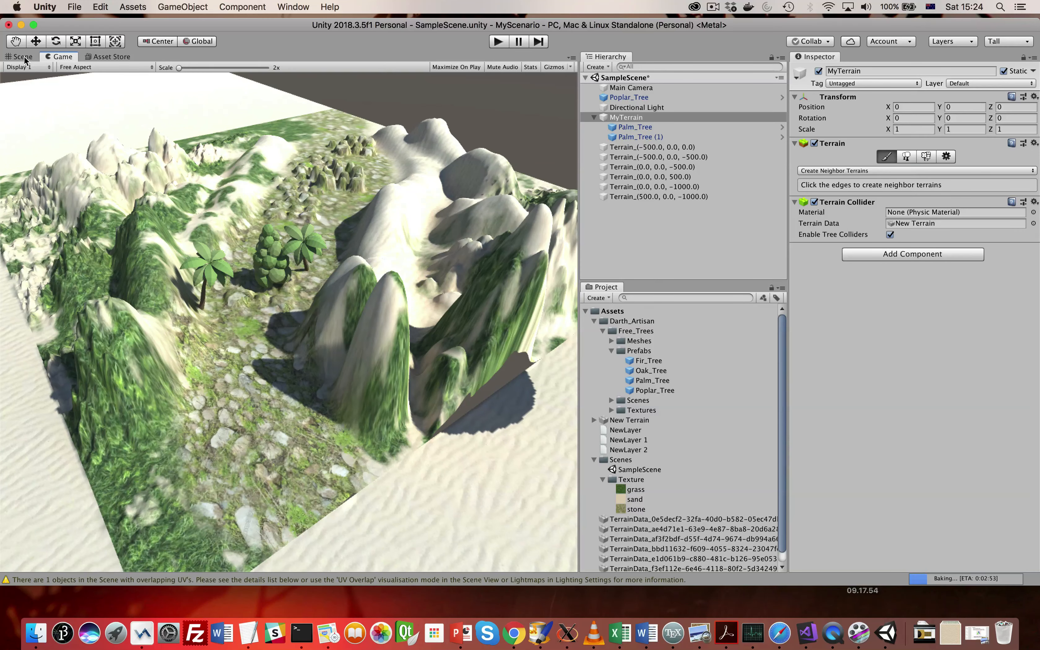
{"action": "left_click", "coordinate": [25, 58]}
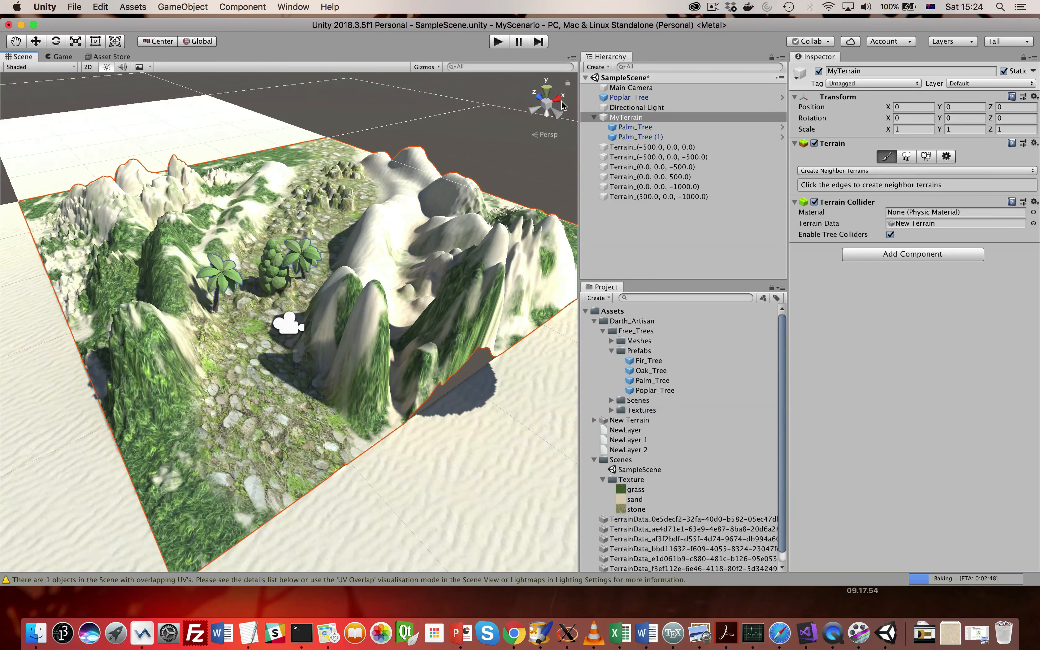
- Select the Directional Light and survey how all the neighbor terrains are lit in the Scene view
{"action": "left_click", "coordinate": [647, 110]}
{"action": "scroll", "coordinate": [510, 275], "scroll_direction": "down", "scroll_amount": 10}
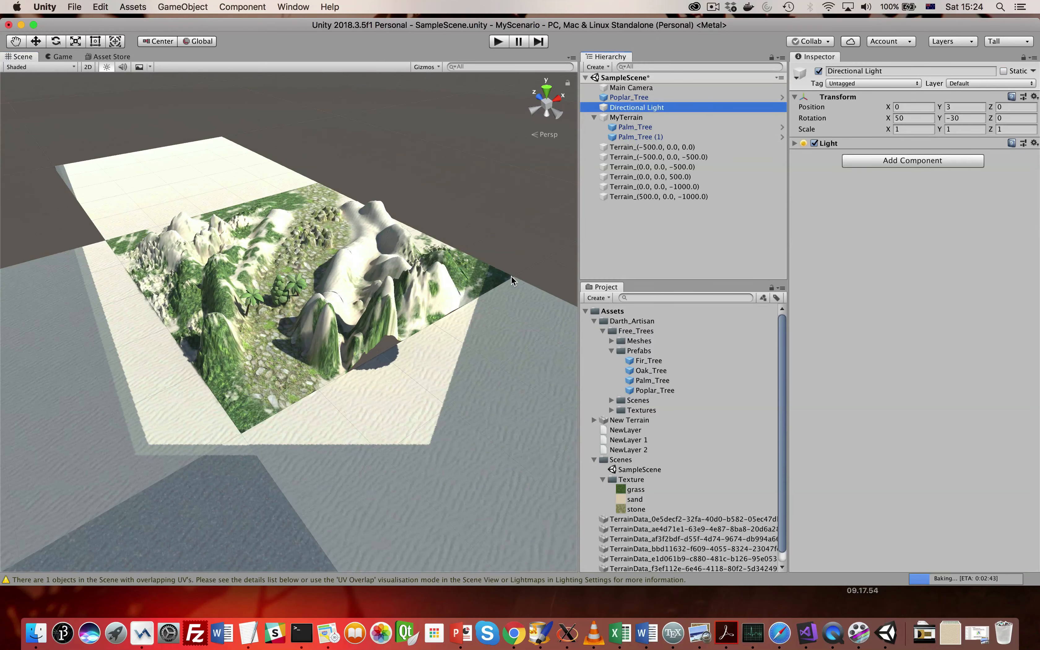
{"action": "scroll", "coordinate": [460, 295], "scroll_direction": "down", "scroll_amount": 5}
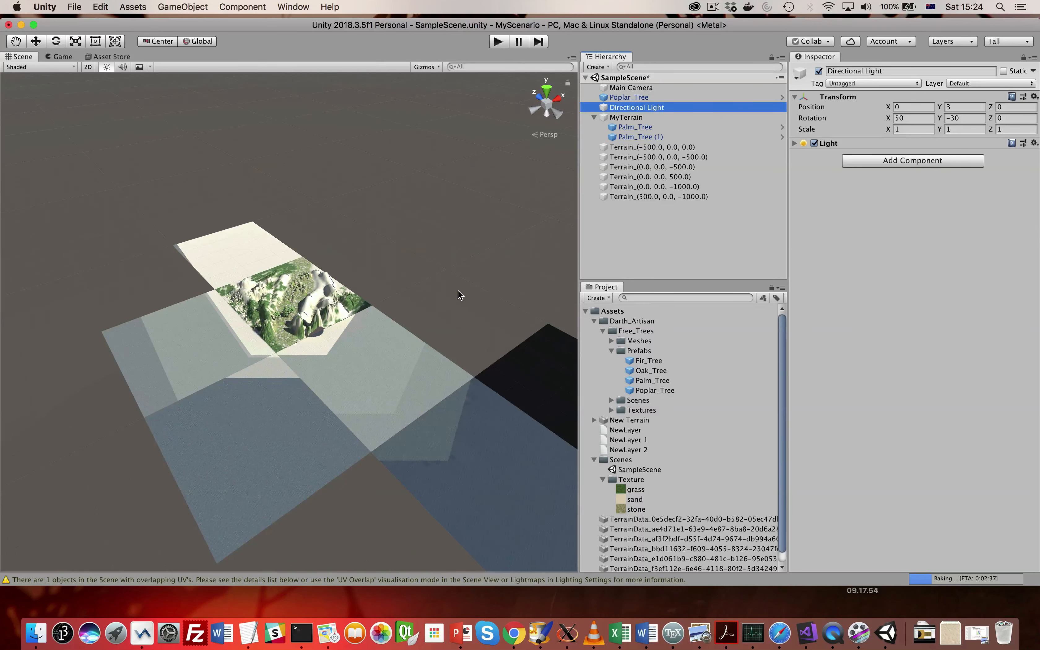
{"action": "scroll", "coordinate": [458, 290], "scroll_direction": "up", "scroll_amount": 3}
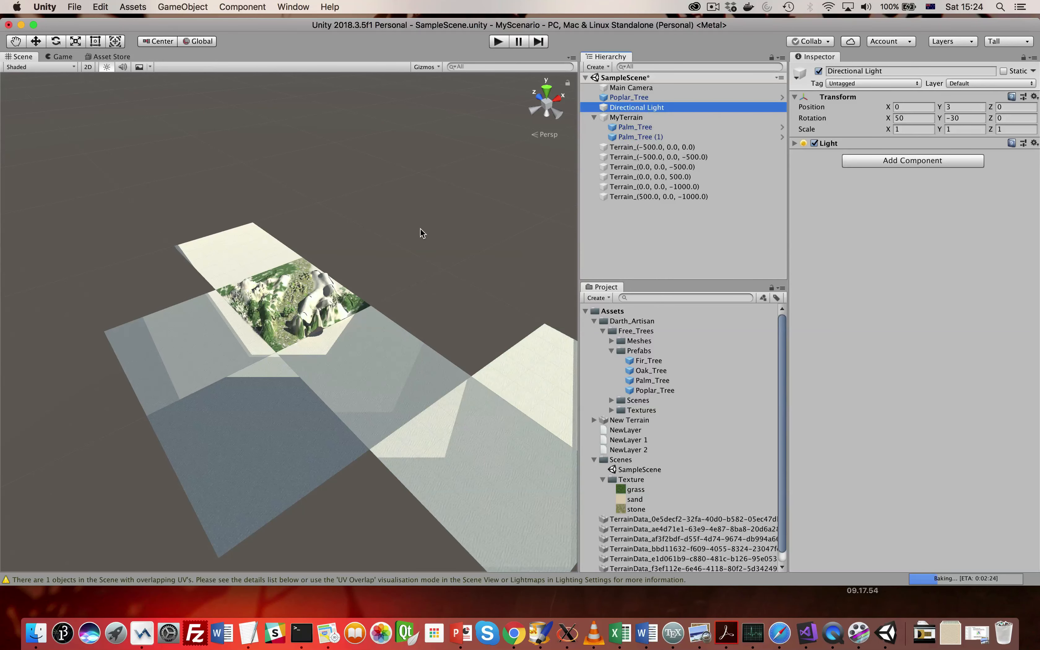
{"action": "scroll", "coordinate": [424, 240], "scroll_direction": "down", "scroll_amount": 2}
{"action": "scroll", "coordinate": [427, 243], "scroll_direction": "up", "scroll_amount": 3}
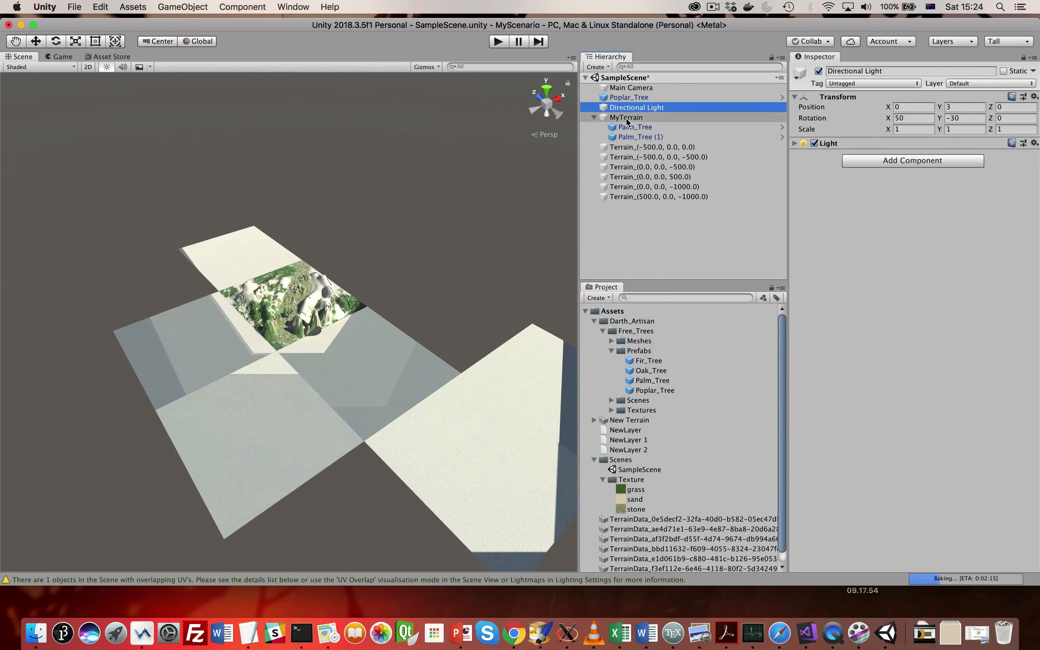
{"action": "left_click", "coordinate": [650, 108]}
{"action": "type", "text": "fffff"}
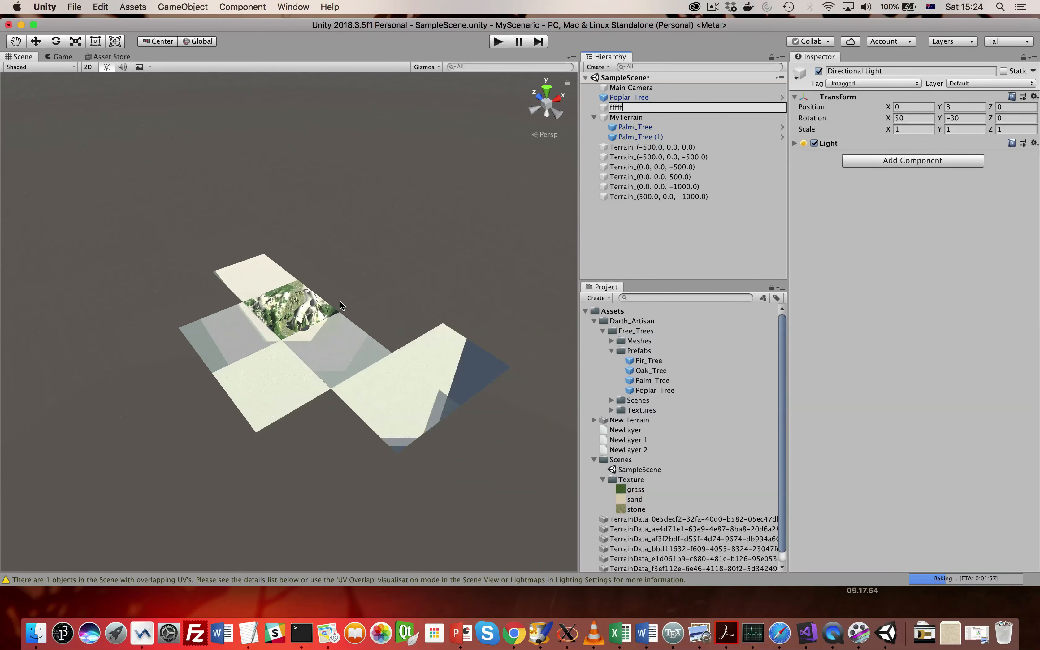
{"action": "scroll", "coordinate": [341, 301], "scroll_direction": "up", "scroll_amount": 5}
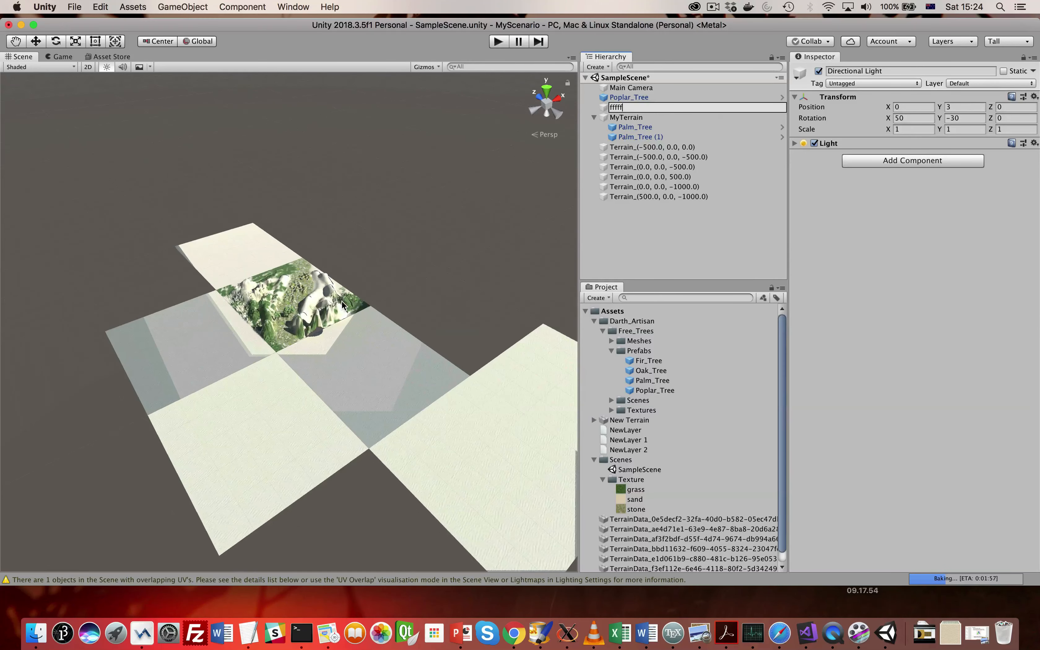
{"action": "right_click_drag", "start_coordinate": [295, 346], "coordinate": [82, 439]}
{"action": "left_click_drag", "start_coordinate": [82, 439], "coordinate": [191, 406]}
{"action": "scroll", "coordinate": [190, 405], "scroll_direction": "up", "scroll_amount": 6}
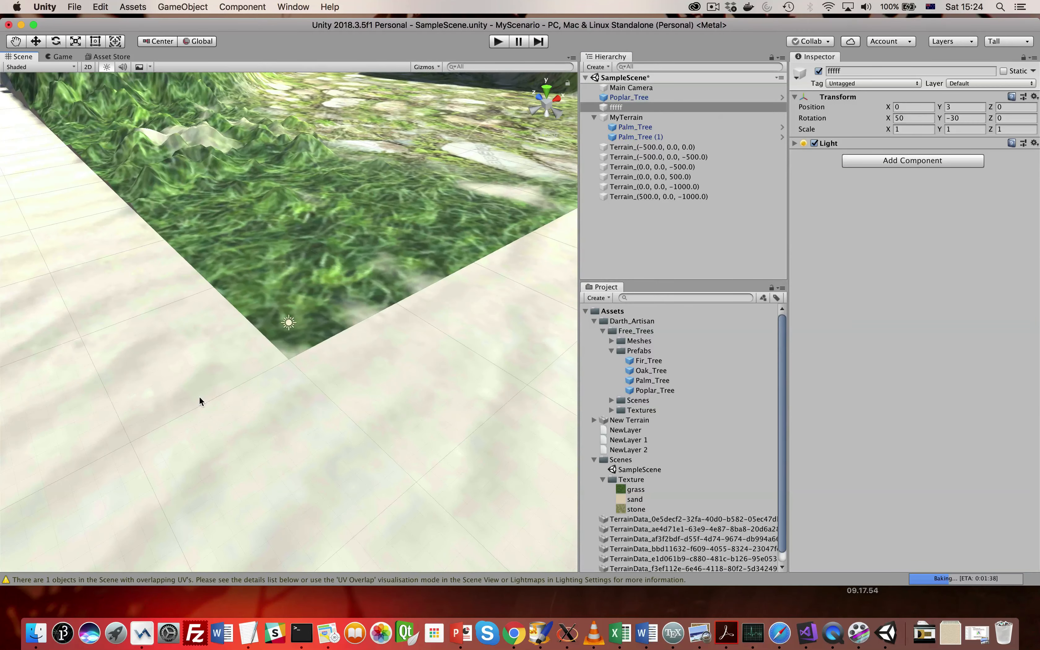
{"action": "scroll", "coordinate": [289, 405], "scroll_direction": "down", "scroll_amount": 5}
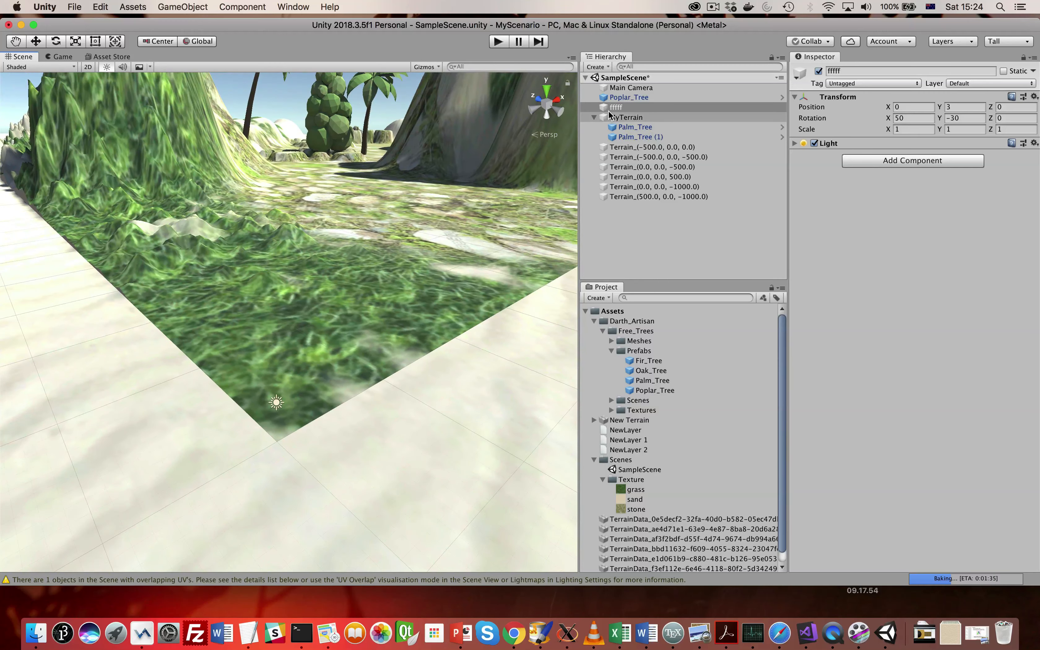
{"action": "key", "text": "super+z"}
- Frame the Directional Light and raise it with the Move tool to a Y position of about 62.6
{"action": "left_click", "coordinate": [618, 108]}
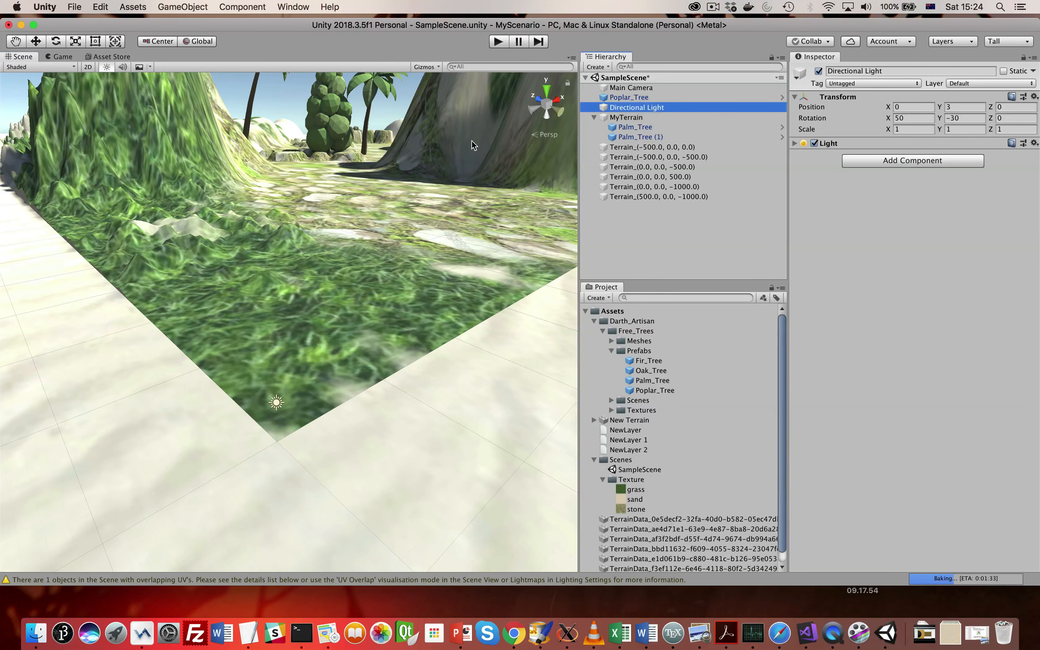
{"action": "scroll", "coordinate": [343, 201], "scroll_direction": "down", "scroll_amount": 2}
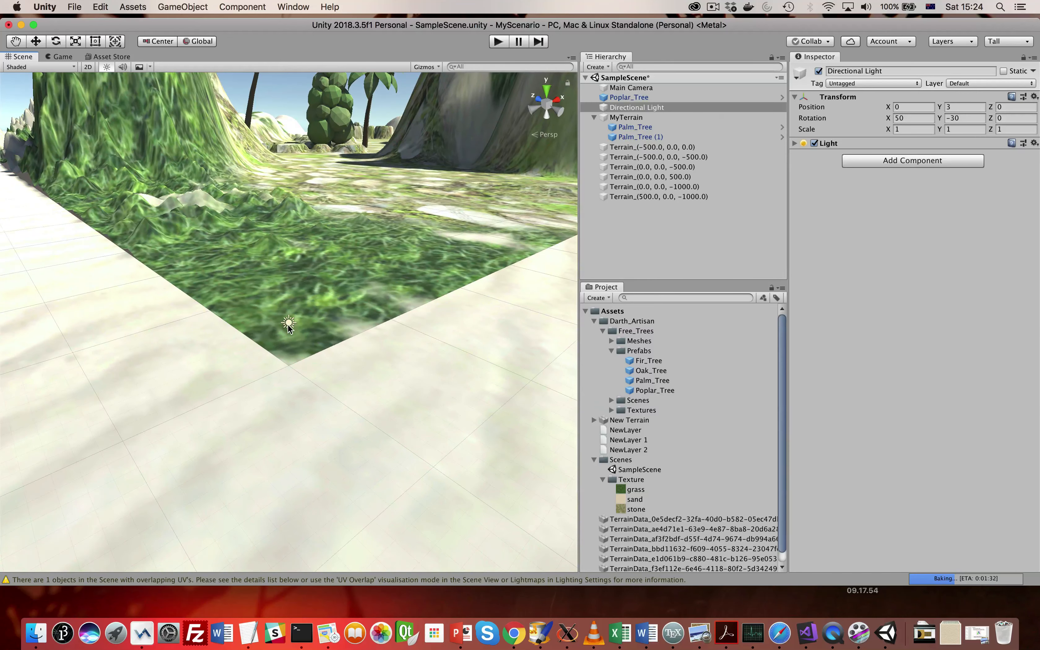
{"action": "left_click", "coordinate": [34, 43]}
{"action": "left_click_drag", "start_coordinate": [288, 280], "coordinate": [302, 141]}
{"action": "scroll", "coordinate": [302, 273], "scroll_direction": "up", "scroll_amount": 2}
{"action": "scroll", "coordinate": [302, 273], "scroll_direction": "down", "scroll_amount": 5}
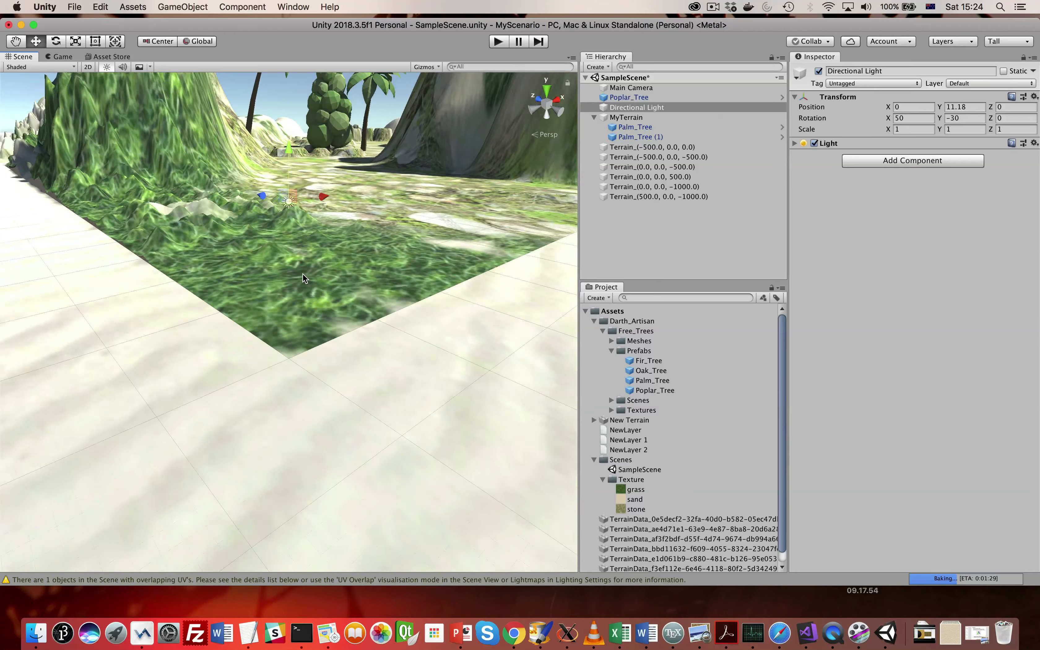
{"action": "scroll", "coordinate": [304, 295], "scroll_direction": "down", "scroll_amount": 10}
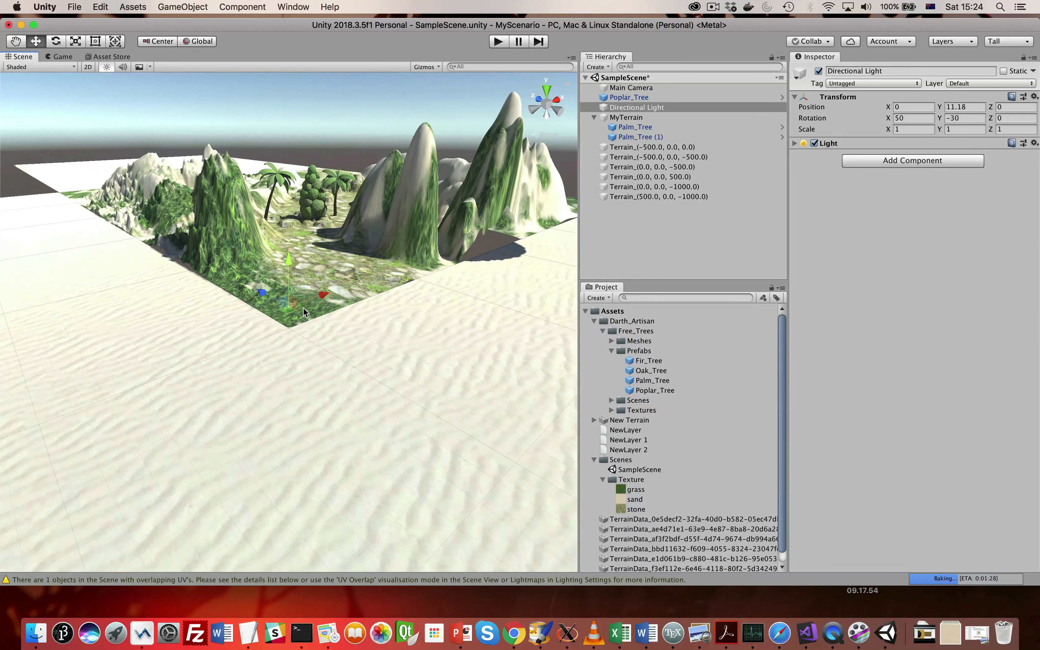
{"action": "left_click_drag", "start_coordinate": [289, 263], "coordinate": [289, 188]}
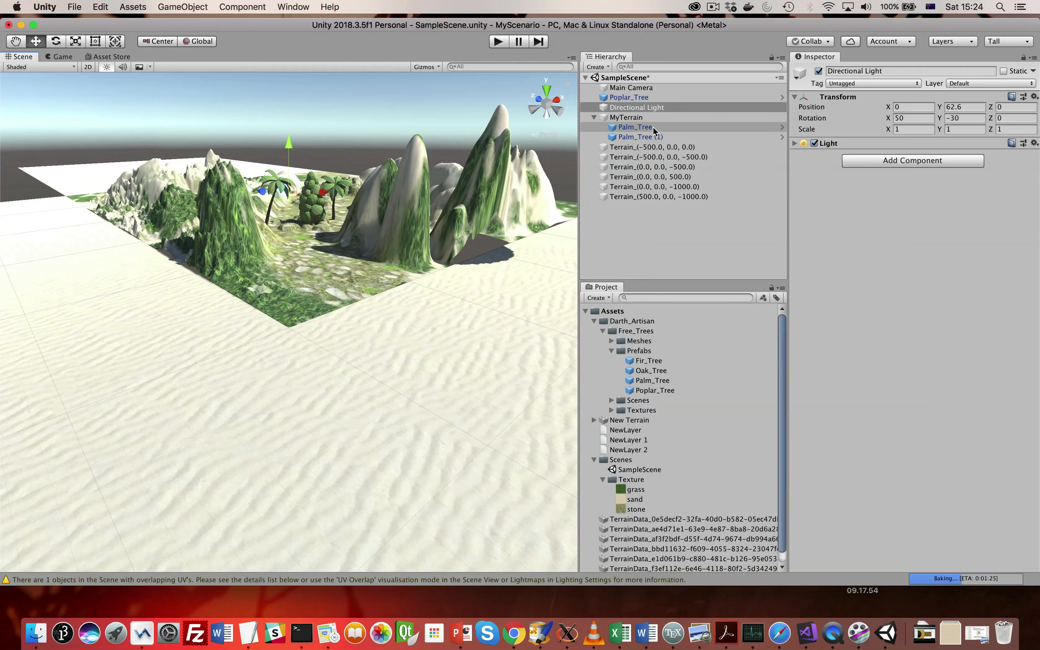
- Frame Palm_Tree and Palm_Tree (1) in the Scene view to examine them and their surroundings
{"action": "left_click", "coordinate": [635, 126]}
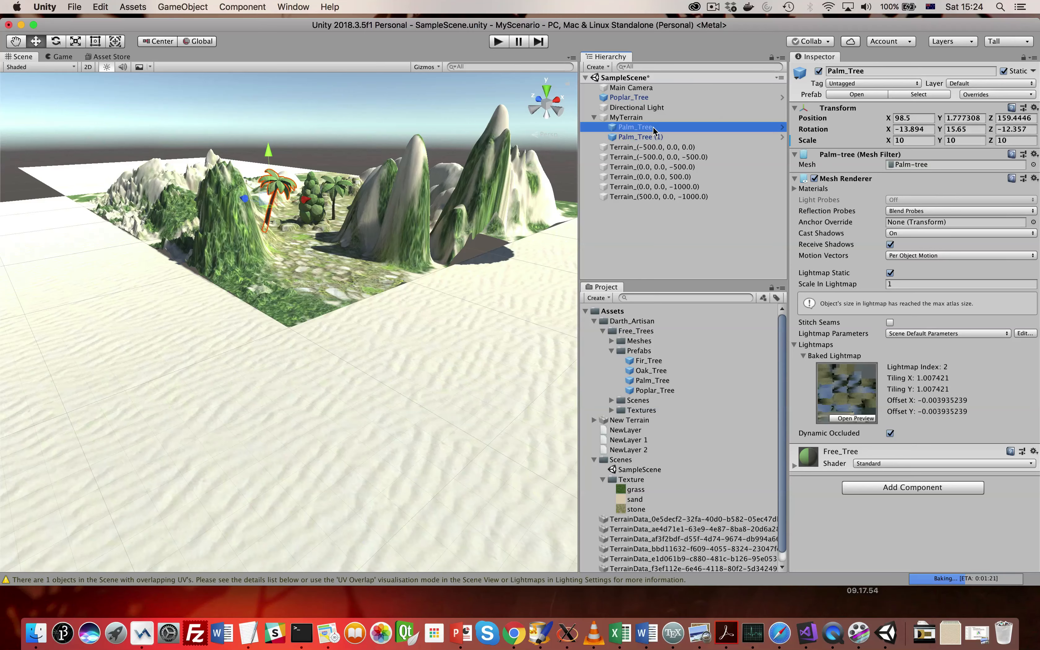
{"action": "key", "text": "f"}
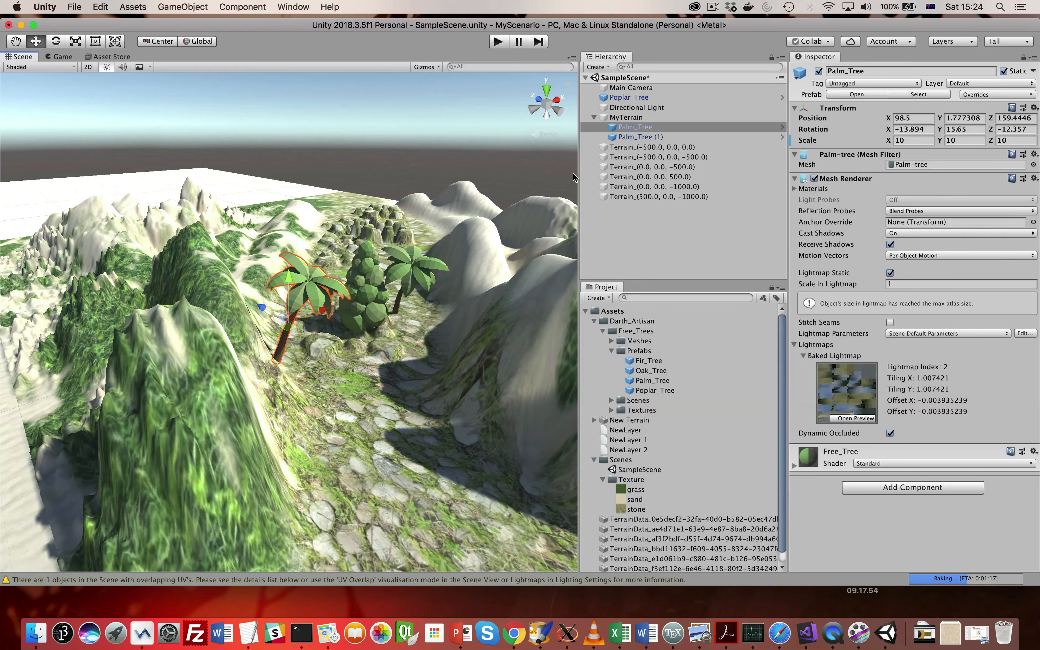
{"action": "left_click", "coordinate": [629, 137]}
{"action": "key", "text": "f"}
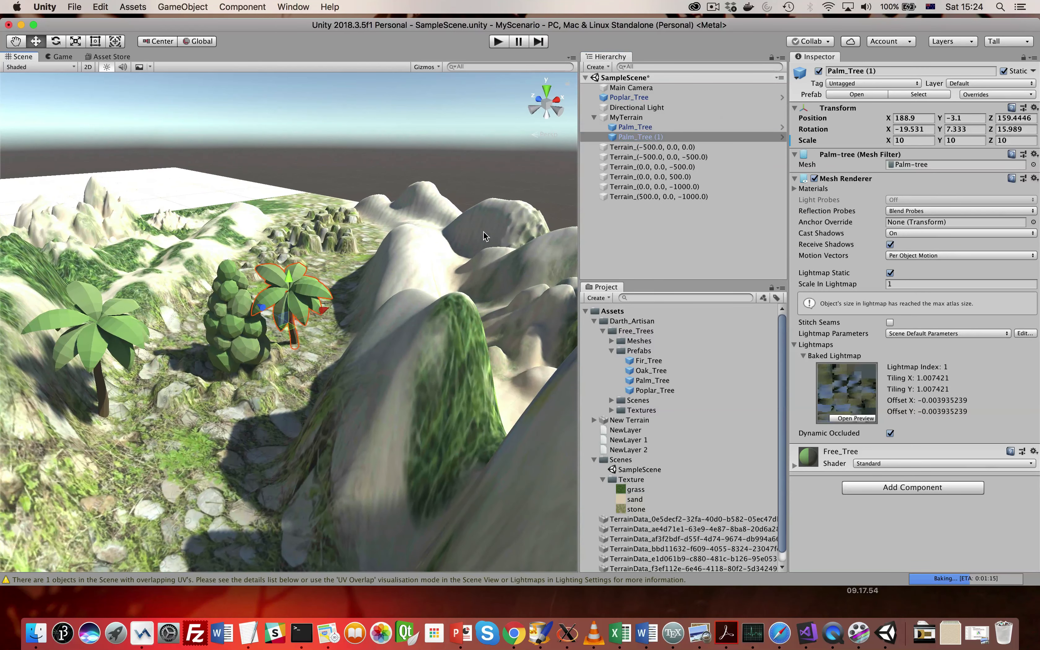
- Move the Directional Light to a Y position of about 69.8 and a Z position of about 13.9
{"action": "left_click", "coordinate": [642, 107]}
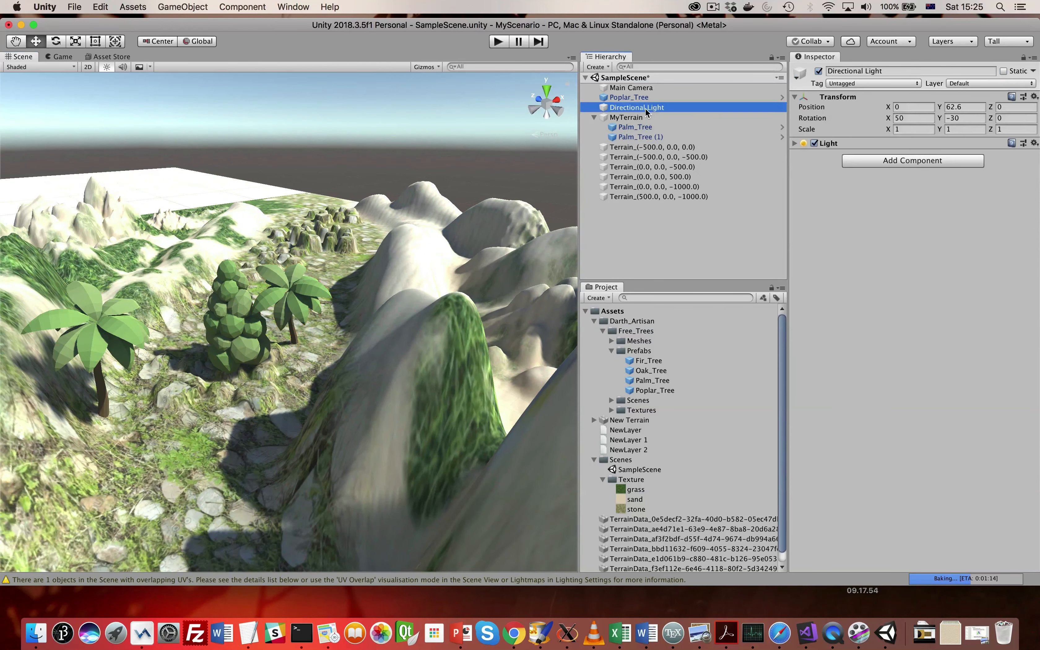
{"action": "key", "text": "f"}
{"action": "left_click_drag", "start_coordinate": [285, 279], "coordinate": [286, 200]}
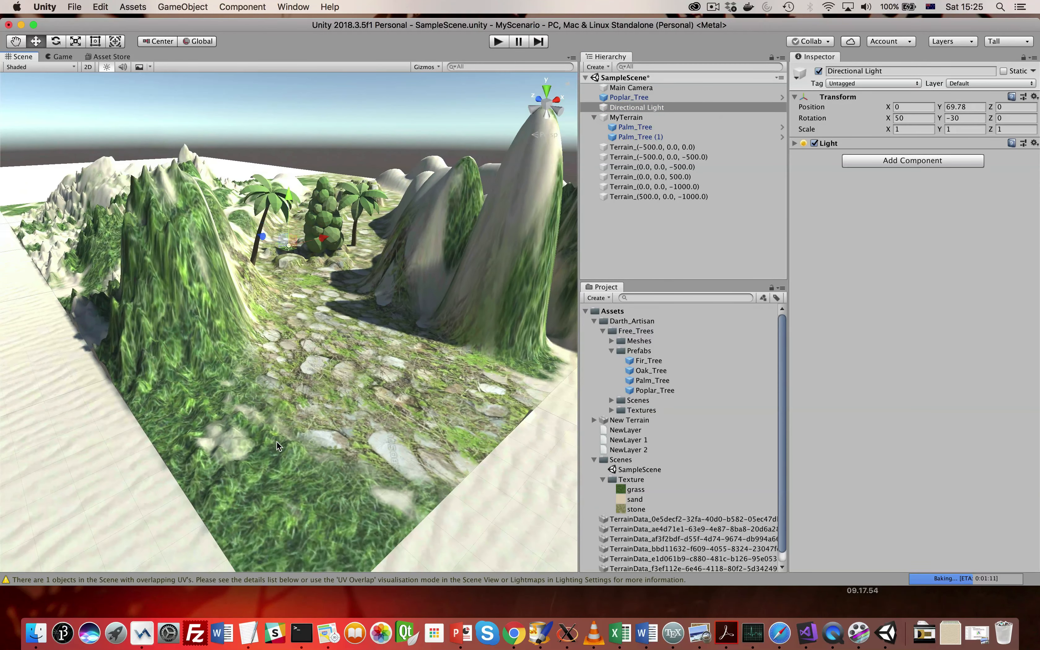
{"action": "scroll", "coordinate": [277, 441], "scroll_direction": "down", "scroll_amount": 5}
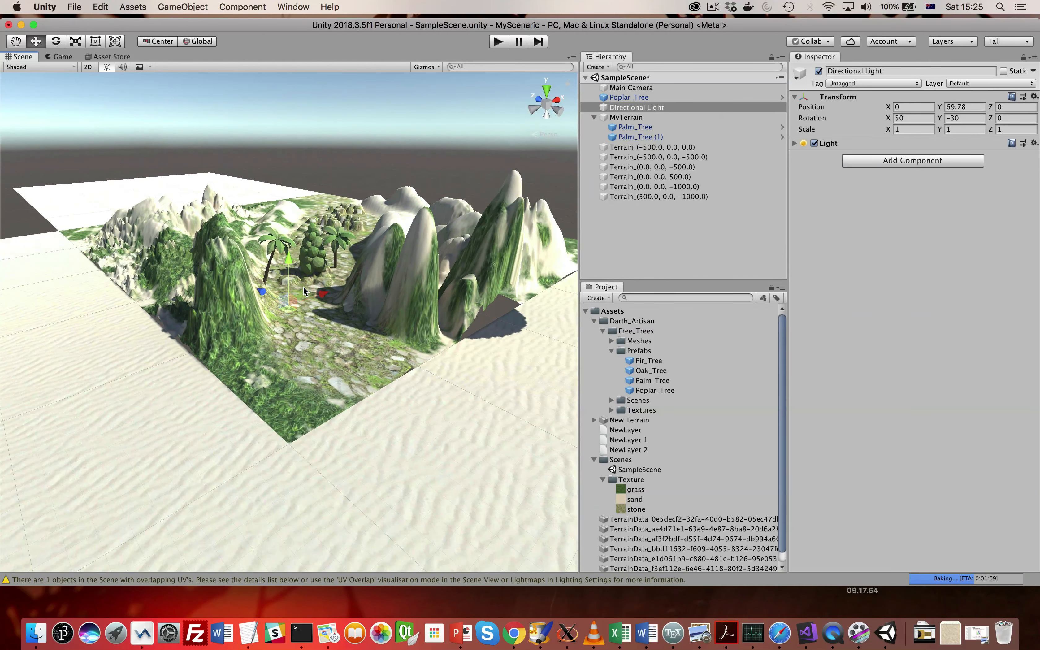
{"action": "left_click_drag", "start_coordinate": [263, 296], "coordinate": [242, 280]}
- Rotate the Directional Light with the Rotate tool to about X 67.7, Y 282.5, Z 349.6
{"action": "left_click", "coordinate": [56, 41]}
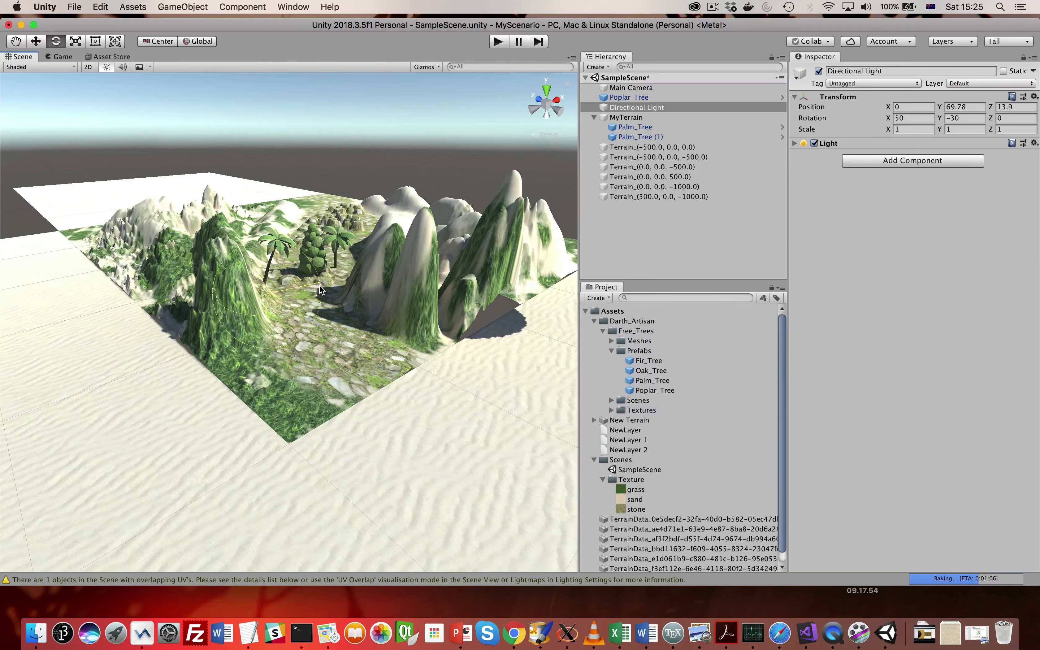
{"action": "left_click_drag", "start_coordinate": [319, 284], "coordinate": [160, 282]}
{"action": "left_click_drag", "start_coordinate": [214, 312], "coordinate": [338, 300]}
{"action": "scroll", "coordinate": [337, 264], "scroll_direction": "up", "scroll_amount": 10}
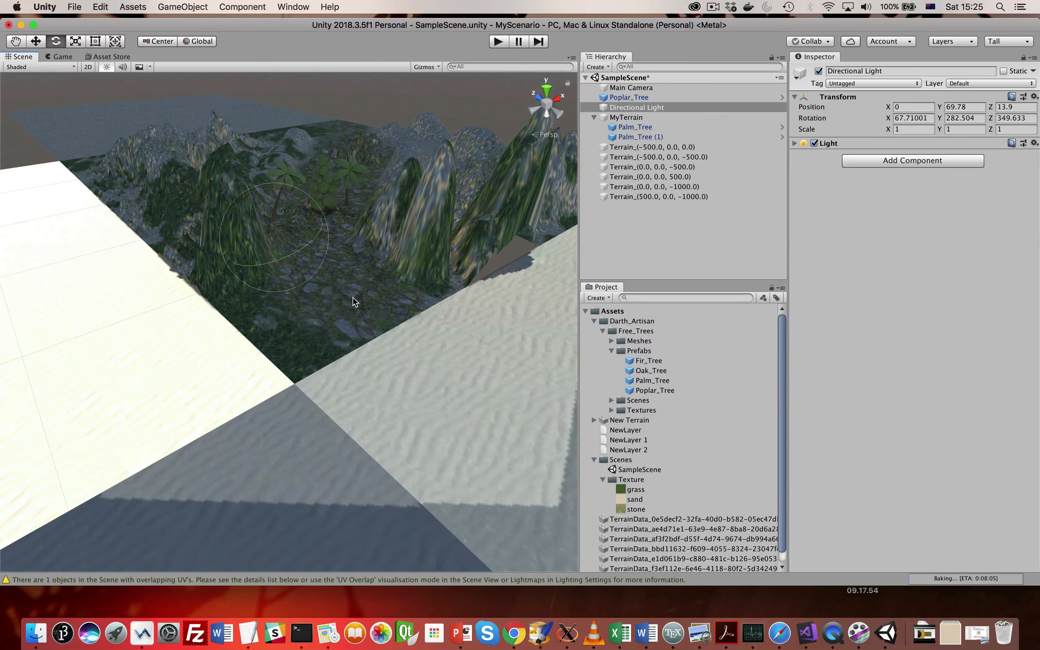
{"action": "scroll", "coordinate": [354, 302], "scroll_direction": "down", "scroll_amount": 10}
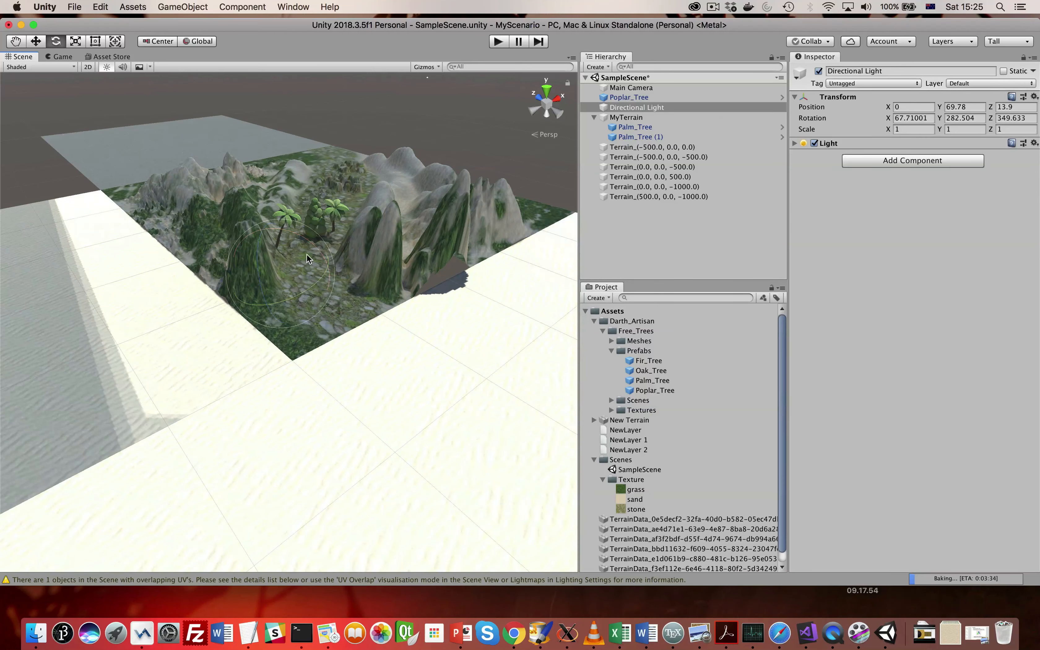
- Try rotating the Directional Light to about X -37.9, Y 312.4, Z 228.5 and inspect the terrain lighting
{"action": "left_click_drag", "start_coordinate": [266, 223], "coordinate": [444, 282]}
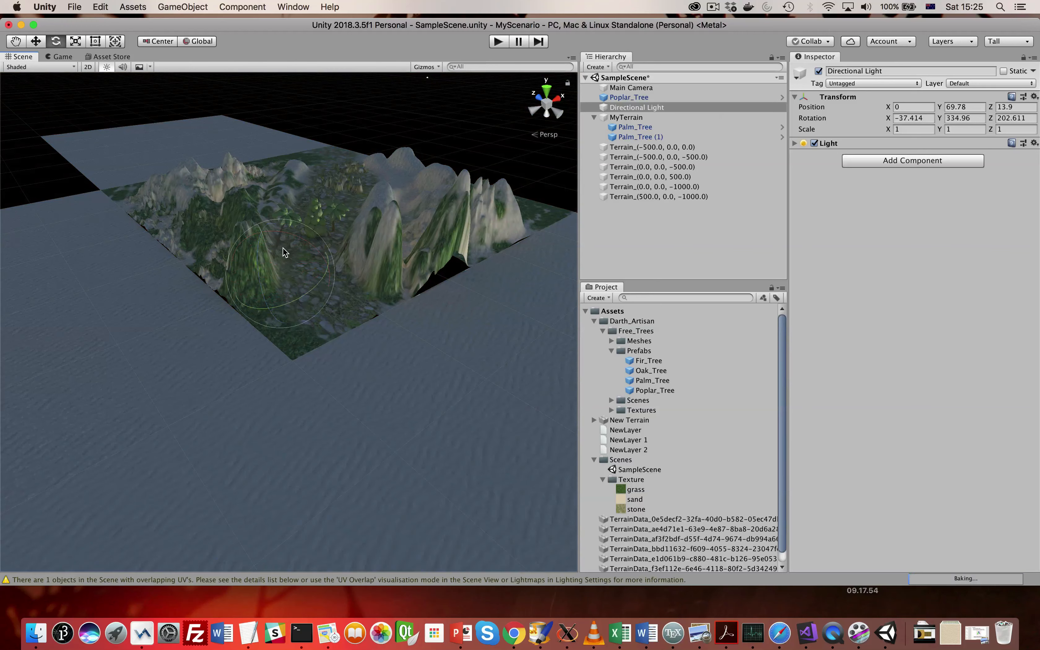
{"action": "mouse_move", "coordinate": [264, 269]}
{"action": "left_mouse_down"}
{"action": "mouse_move", "coordinate": [279, 272]}
{"action": "mouse_move", "coordinate": [257, 263]}
{"action": "mouse_move", "coordinate": [269, 290]}
{"action": "left_mouse_up"}
{"action": "scroll", "coordinate": [283, 287], "scroll_direction": "up", "scroll_amount": 2}
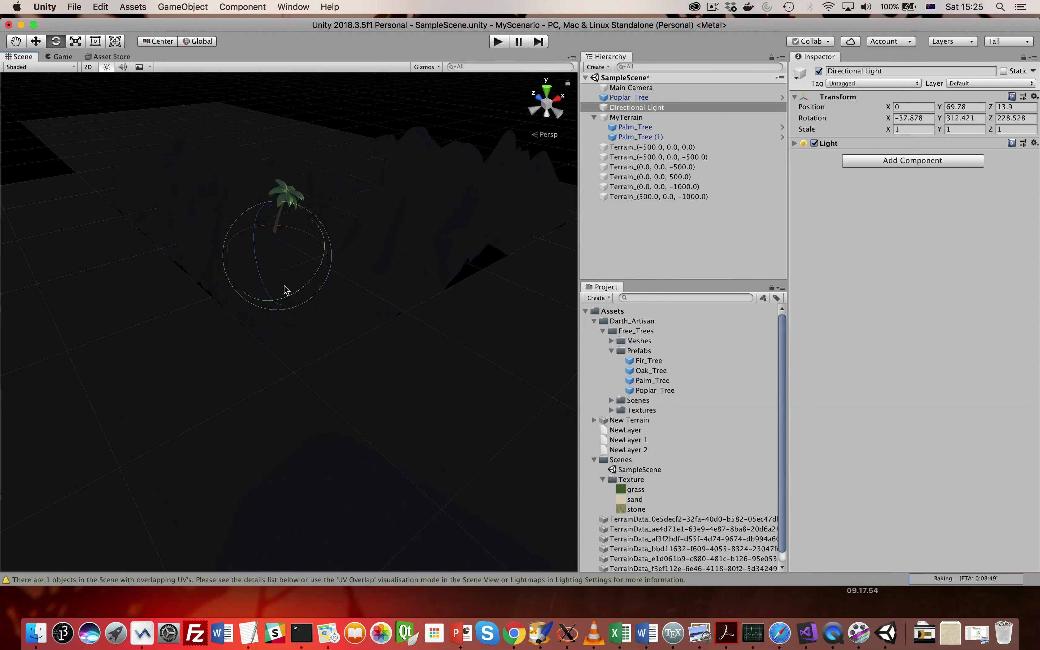
{"action": "scroll", "coordinate": [285, 287], "scroll_direction": "up", "scroll_amount": 6}
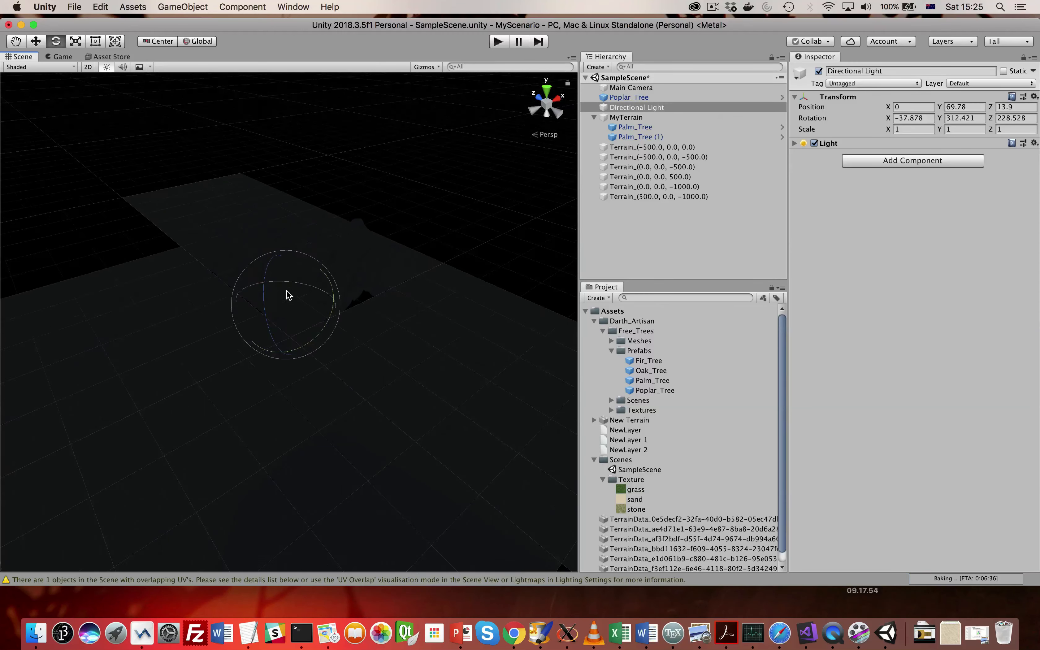
{"action": "scroll", "coordinate": [286, 290], "scroll_direction": "up", "scroll_amount": 3}
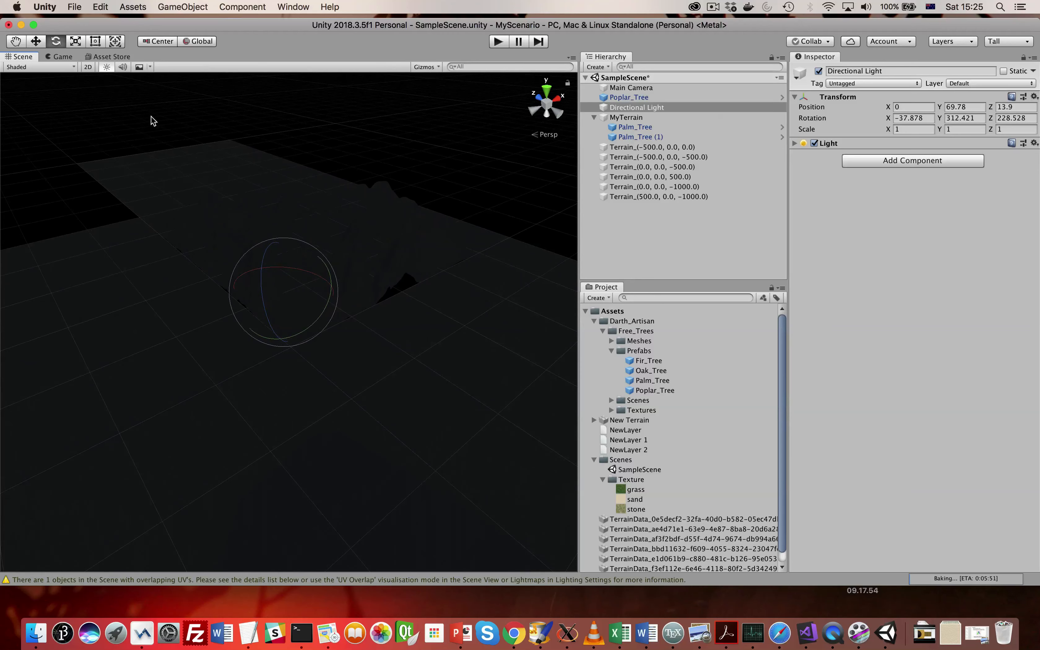
- Undo the most recent rotations of the Directional Light
{"action": "left_click", "coordinate": [101, 6]}
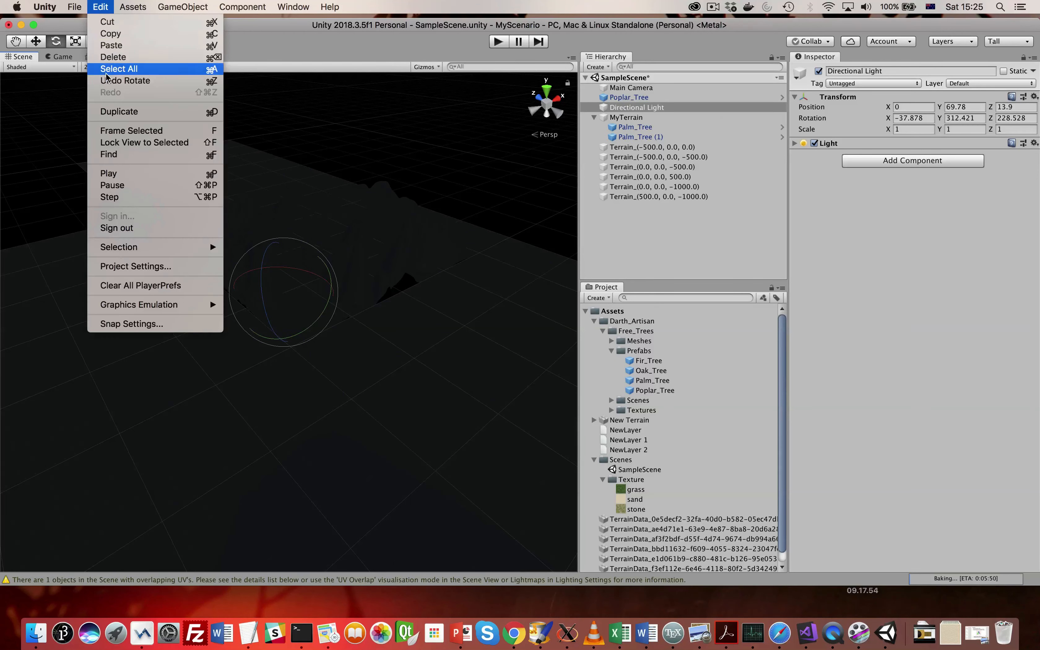
{"action": "left_click", "coordinate": [111, 82]}
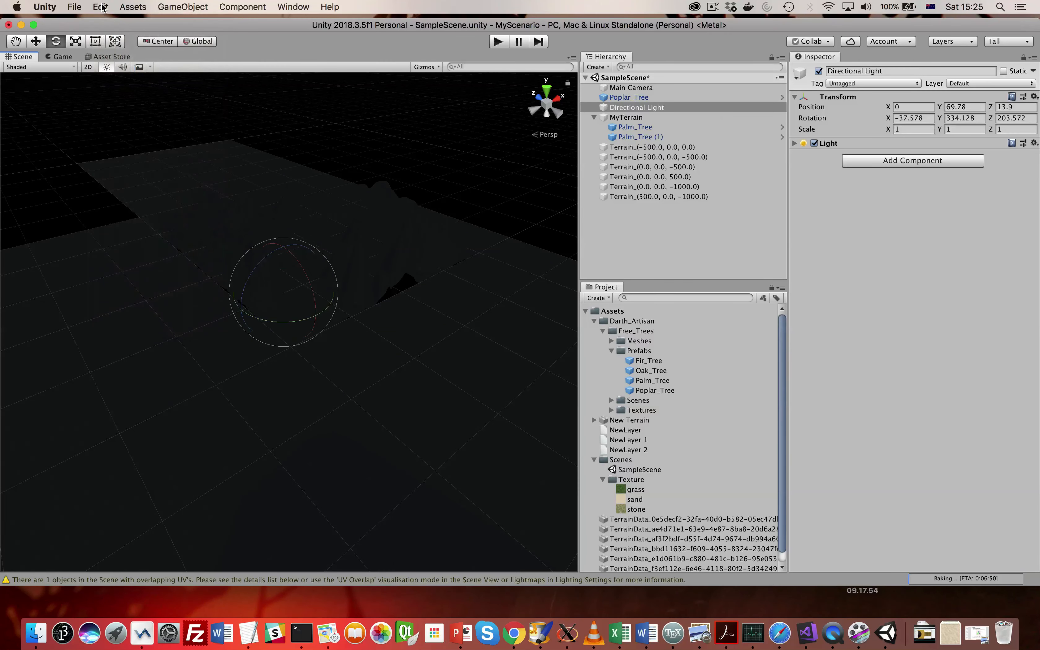
{"action": "left_click", "coordinate": [102, 8]}
{"action": "left_click", "coordinate": [108, 82]}
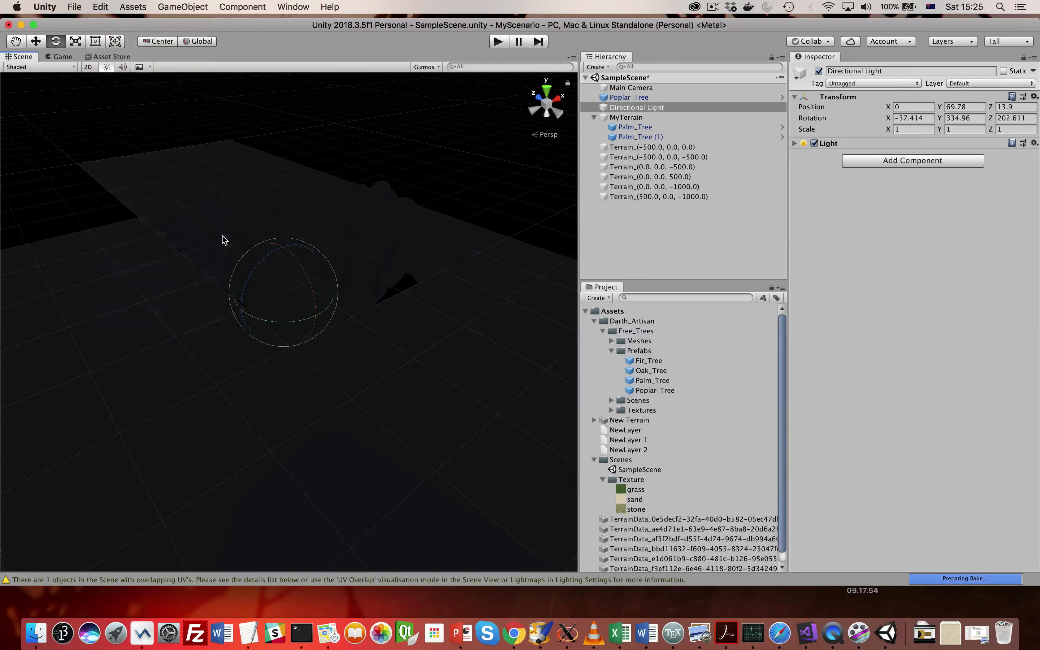
{"action": "scroll", "coordinate": [270, 260], "scroll_direction": "up", "scroll_amount": 3}
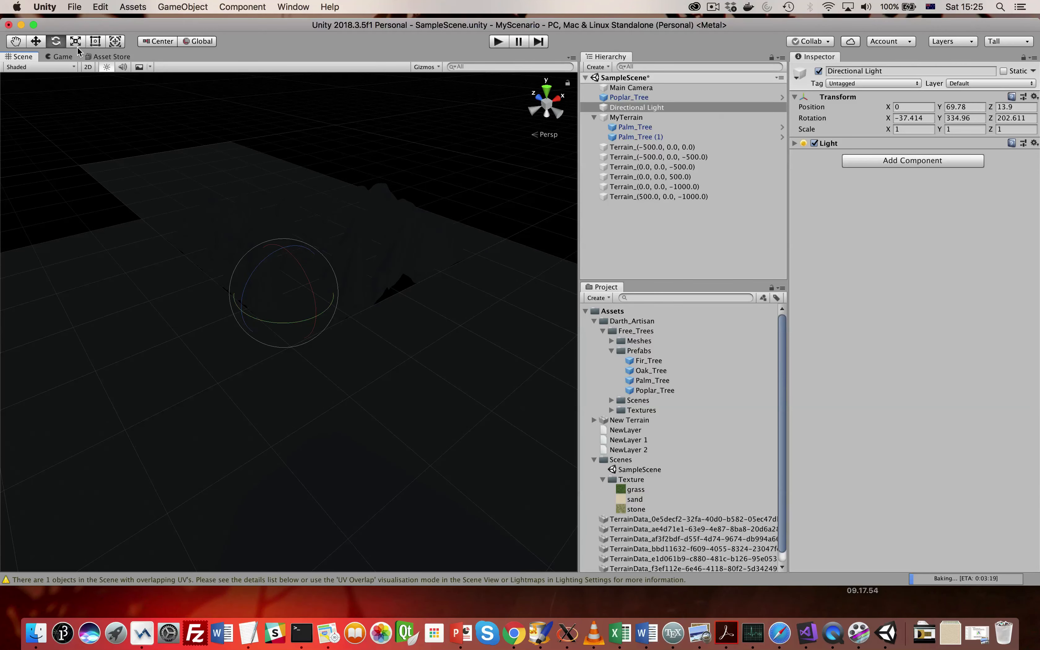
{"action": "key", "text": "super+z"}
{"action": "key", "text": "super+z"}
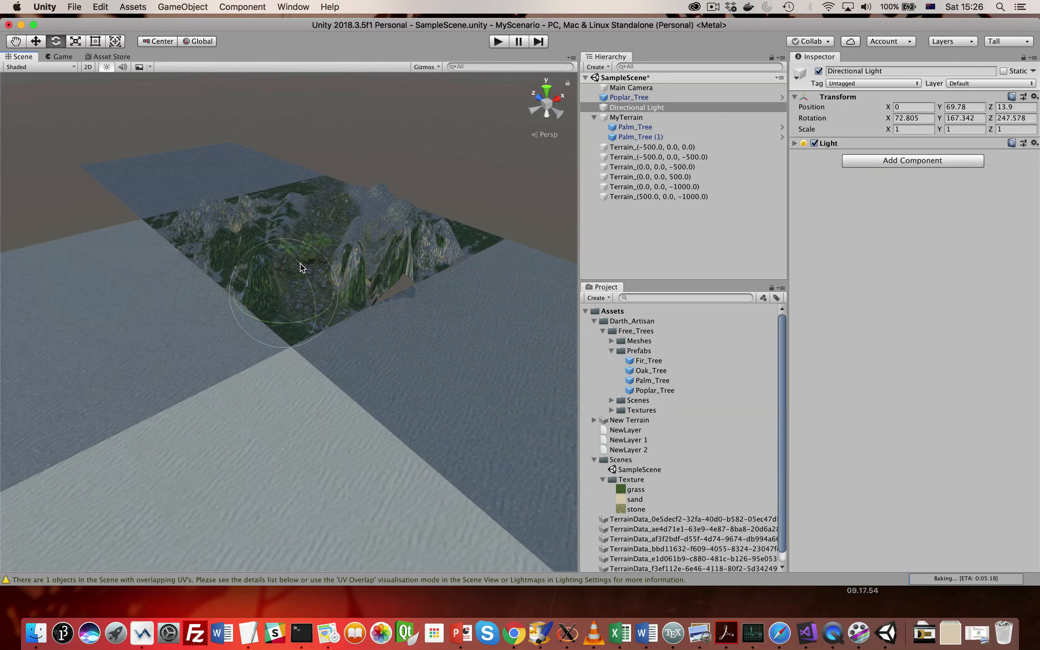
- Rotate the Directional Light to about X 71.2, Y 153.5, Z 233 to light the terrain
{"action": "left_click_drag", "start_coordinate": [320, 269], "coordinate": [247, 277]}
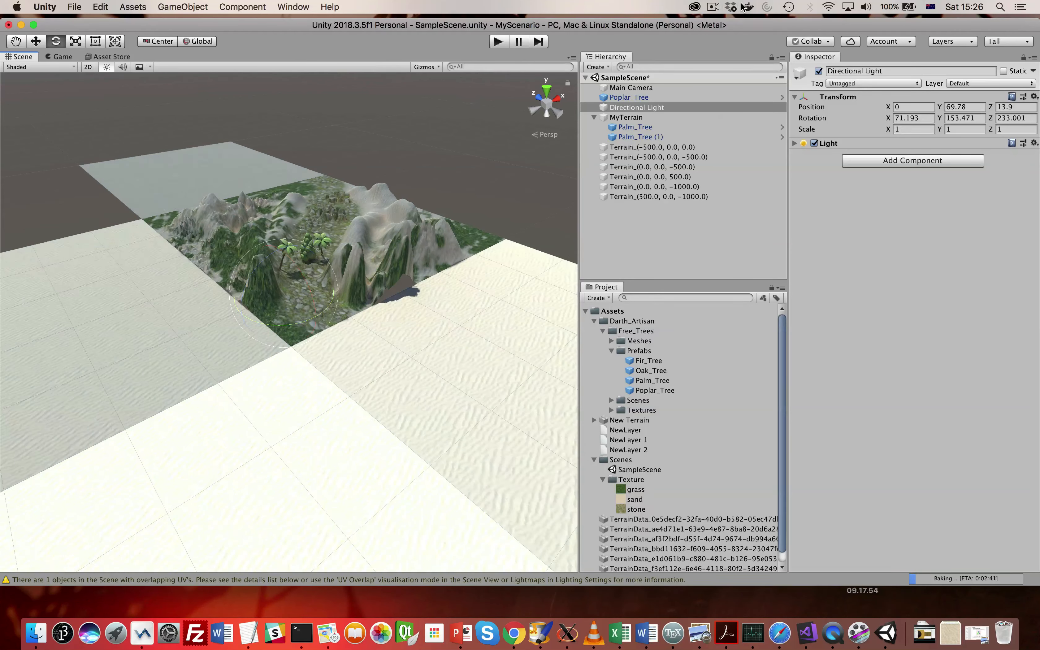
{"action": "left_click", "coordinate": [720, 6]}
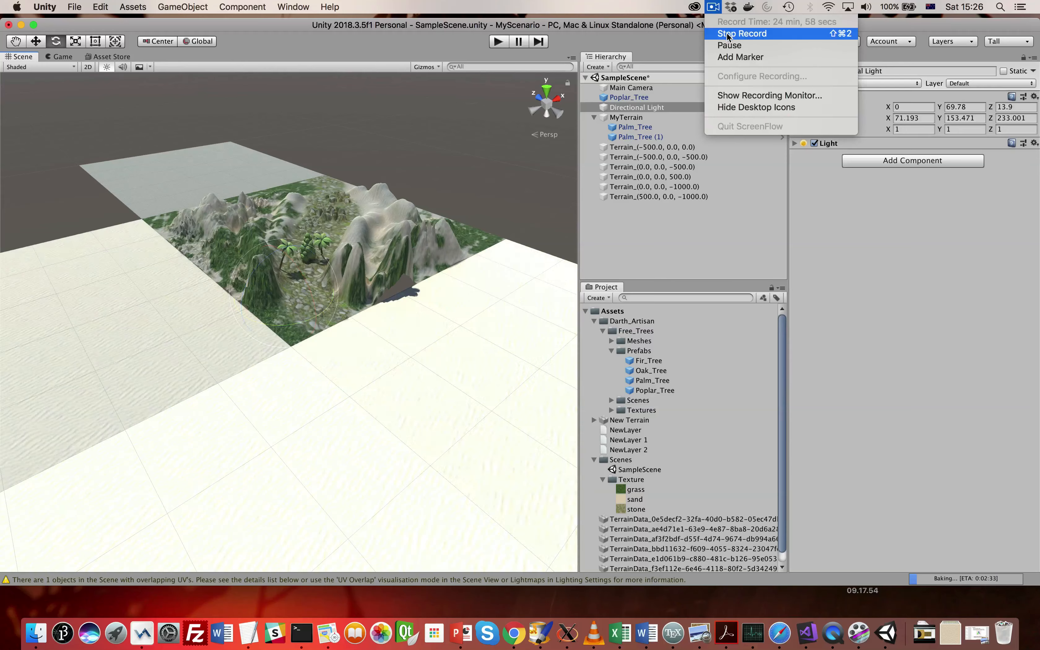